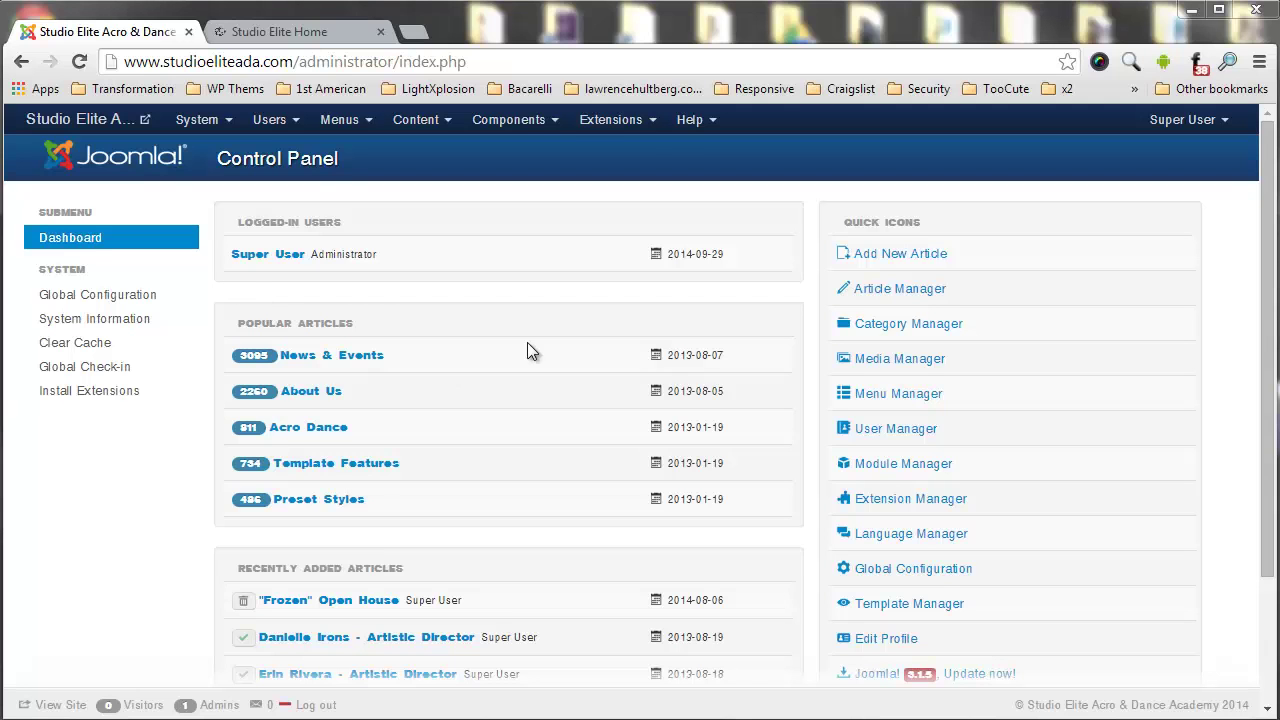
Show the Studio Elite homepage and scroll past the Frozen Open House block to Class Descriptions.
{"action": "left_click", "coordinate": [314, 32]}
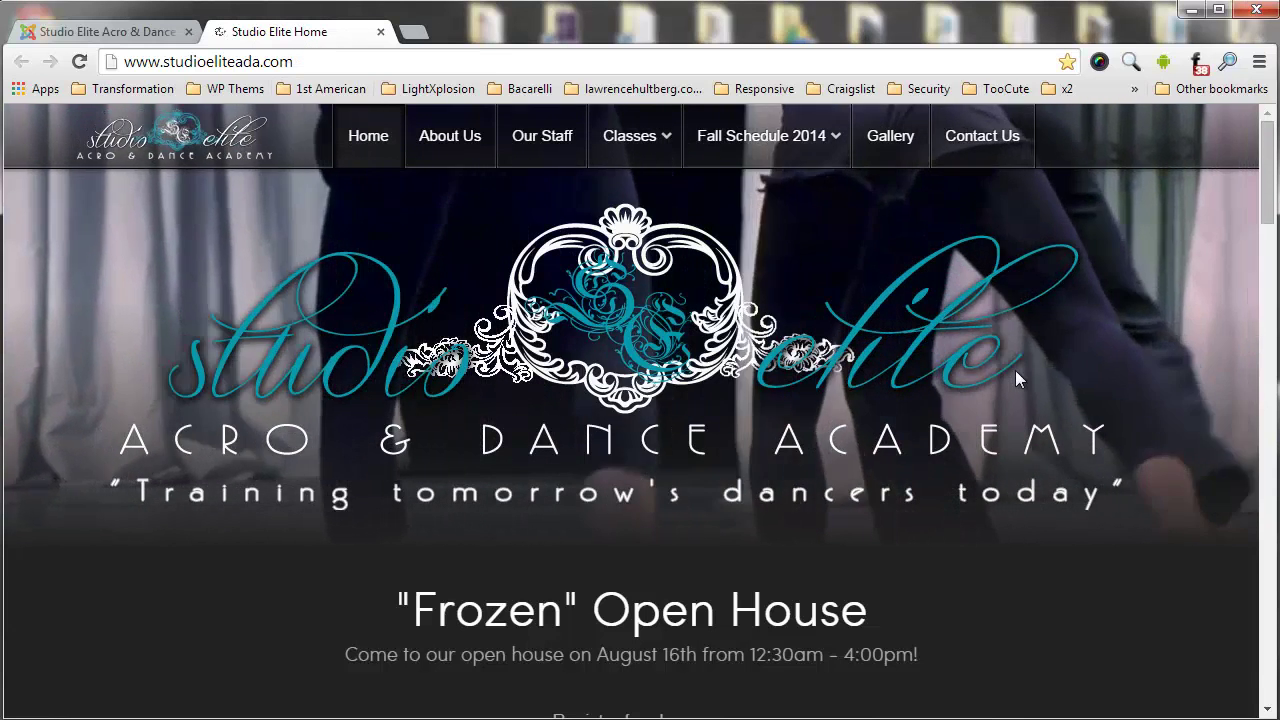
{"action": "scroll", "coordinate": [1015, 370], "scroll_direction": "down", "scroll_amount": 4}
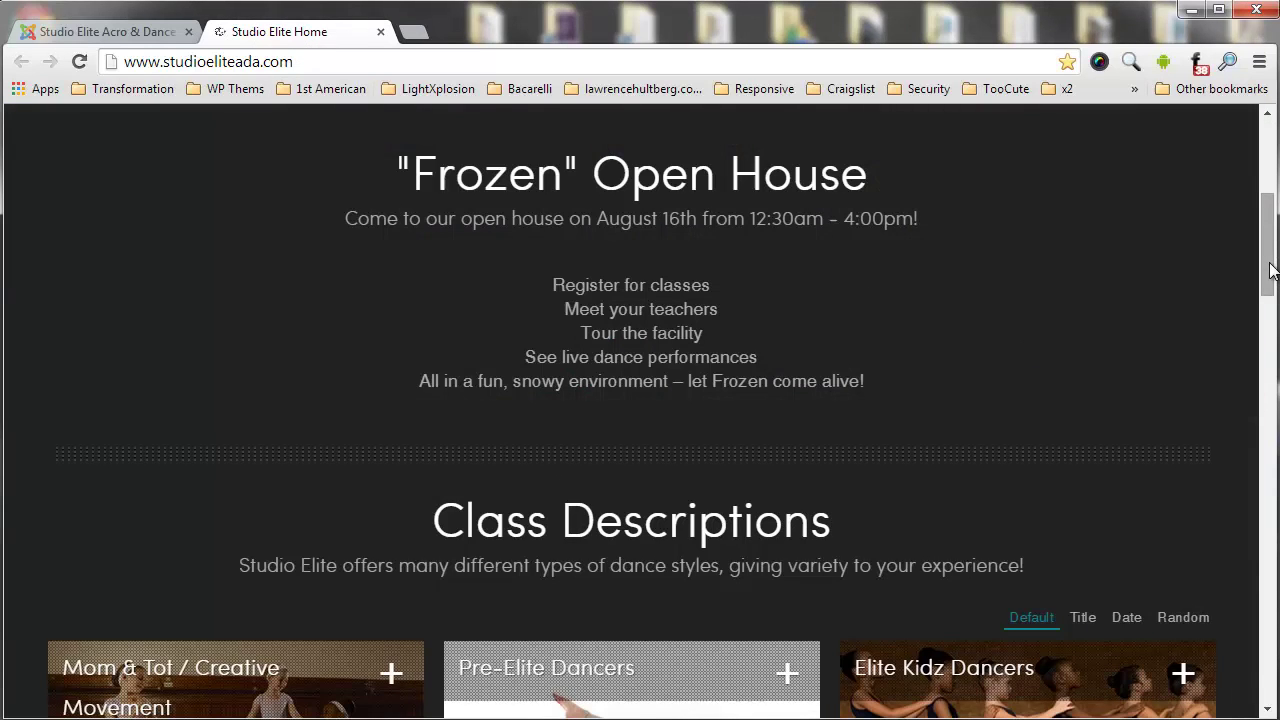
{"action": "left_click_drag", "start_coordinate": [1270, 270], "coordinate": [1270, 326]}
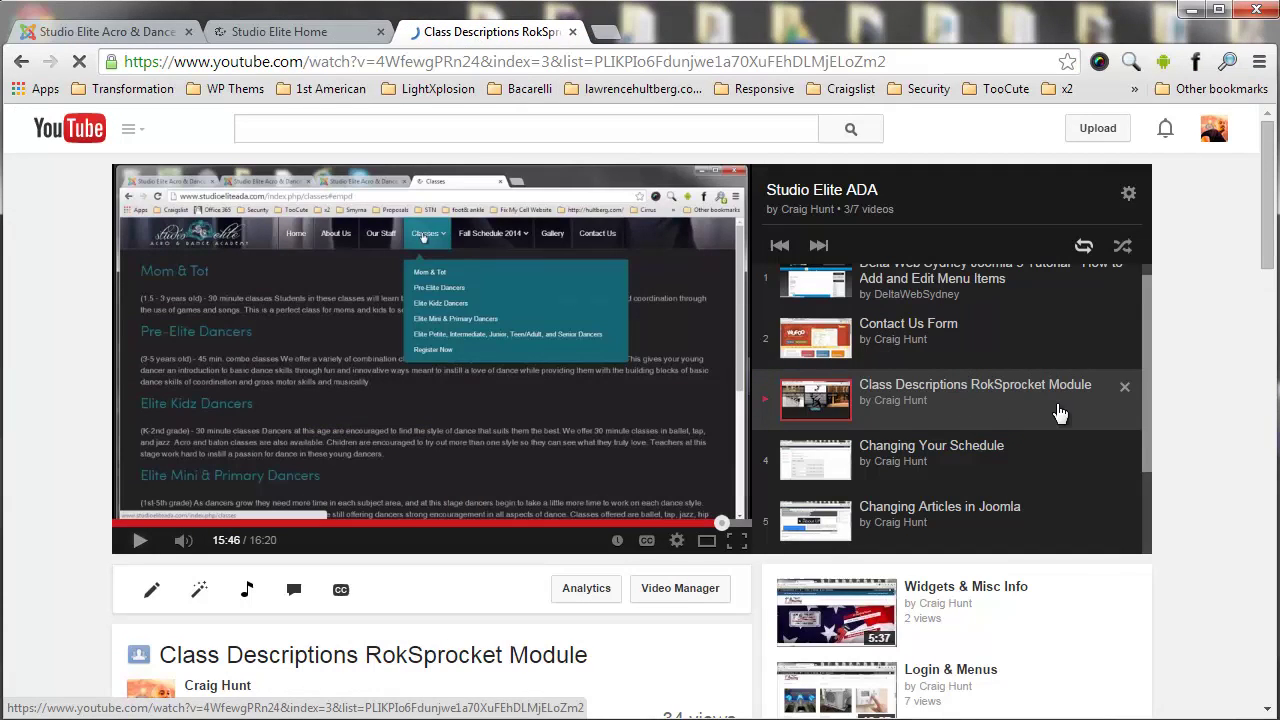
{"action": "left_click", "coordinate": [281, 33]}
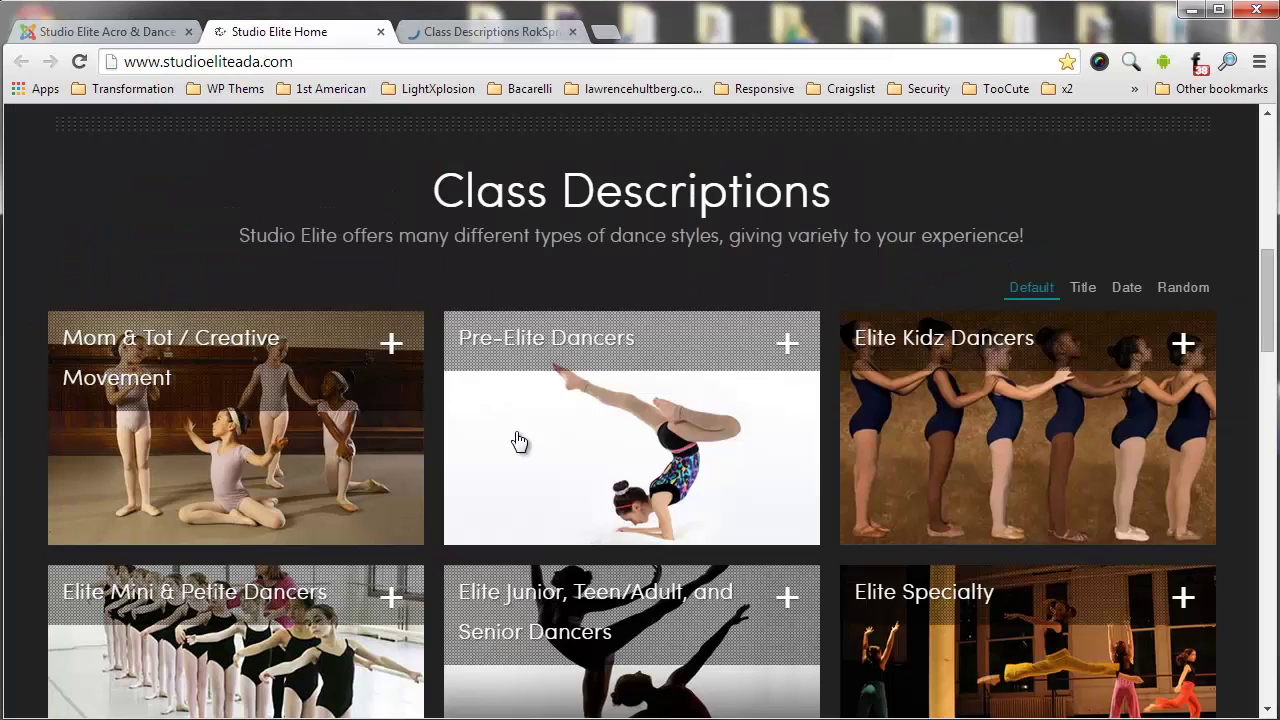
{"action": "left_click_drag", "start_coordinate": [433, 190], "coordinate": [1180, 350]}
{"action": "left_click_drag", "start_coordinate": [1273, 292], "coordinate": [1245, 475]}
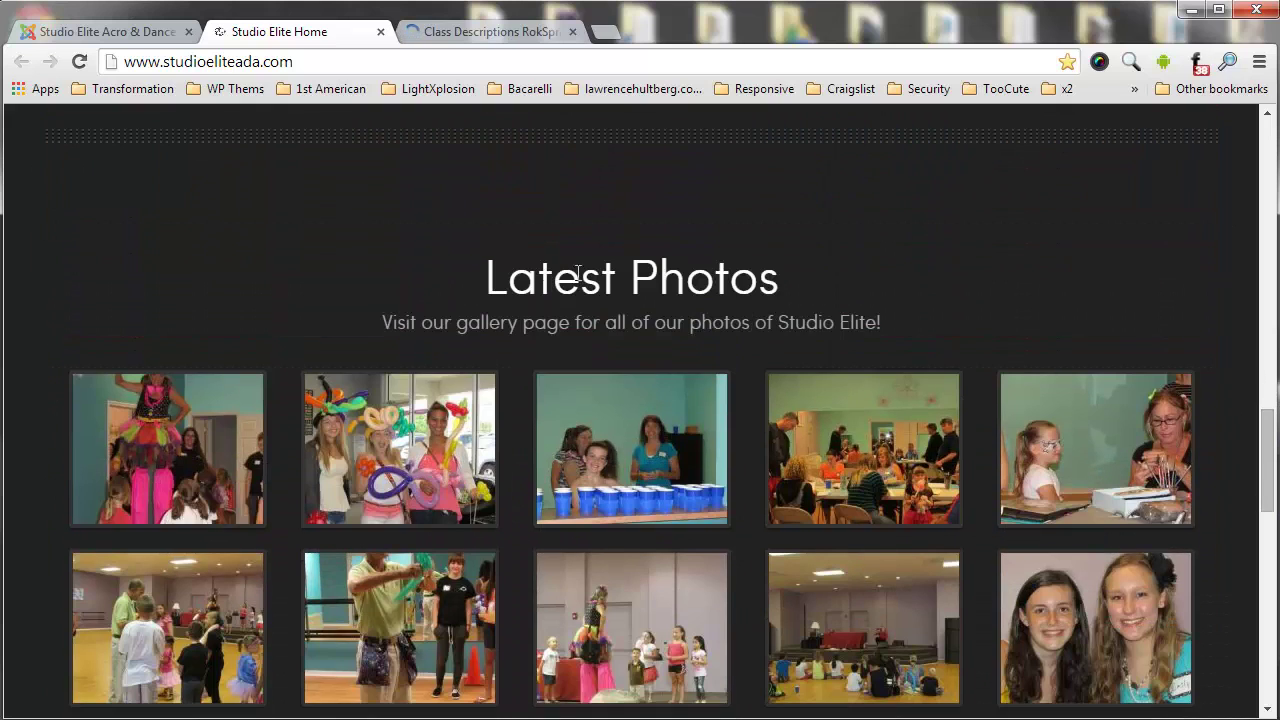
{"action": "left_click_drag", "start_coordinate": [473, 283], "coordinate": [920, 363]}
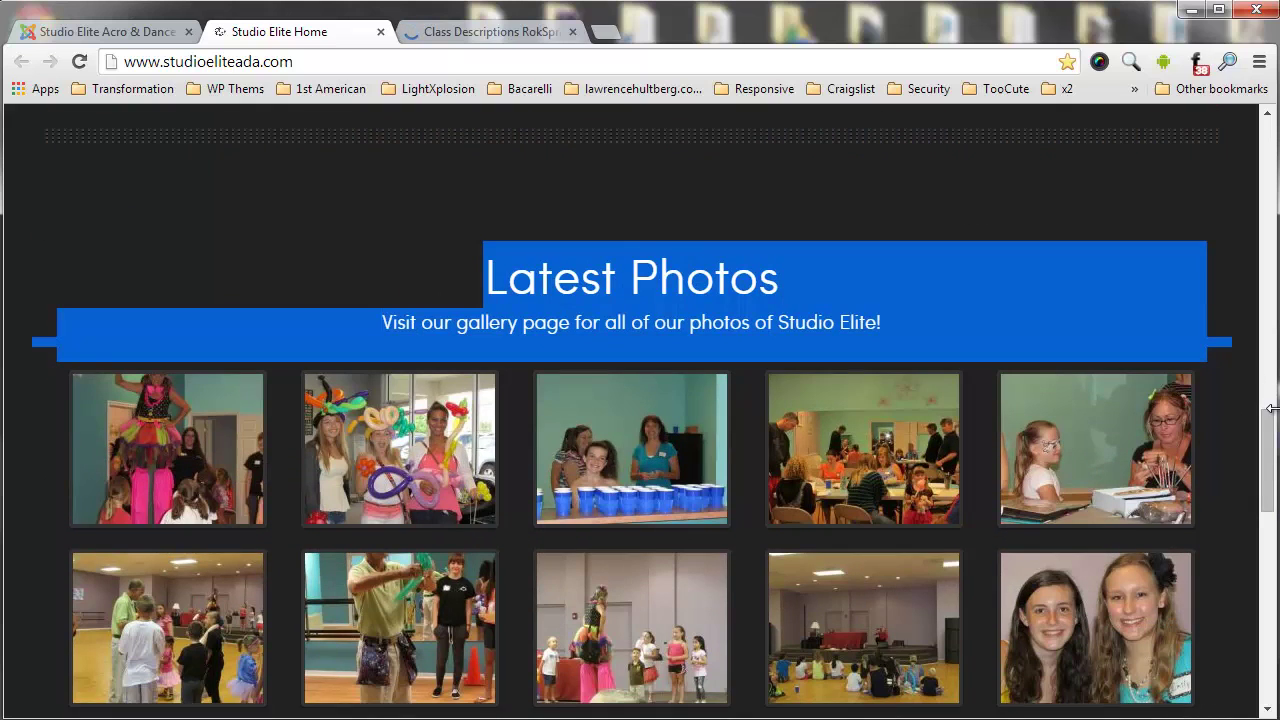
{"action": "left_click_drag", "start_coordinate": [1270, 408], "coordinate": [1268, 518]}
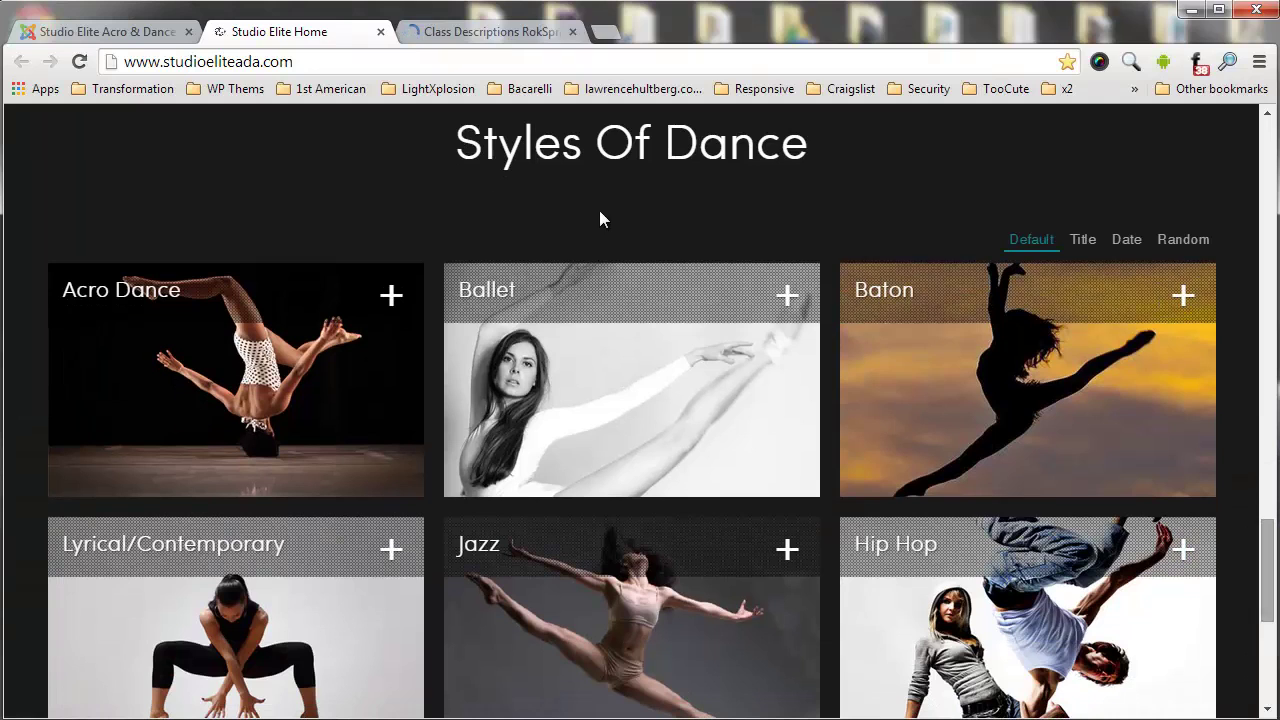
{"action": "left_click_drag", "start_coordinate": [443, 137], "coordinate": [860, 153]}
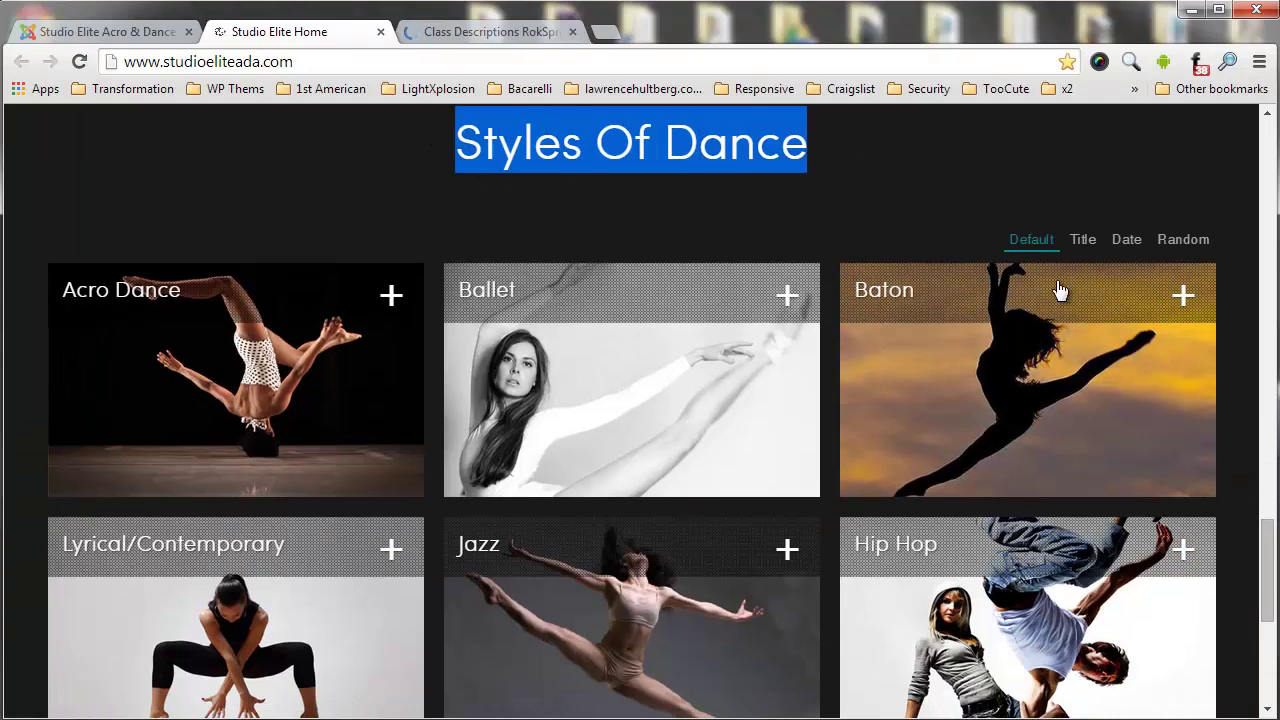
{"action": "left_click_drag", "start_coordinate": [1270, 600], "coordinate": [1273, 678]}
{"action": "left_click_drag", "start_coordinate": [1267, 612], "coordinate": [1260, 320]}
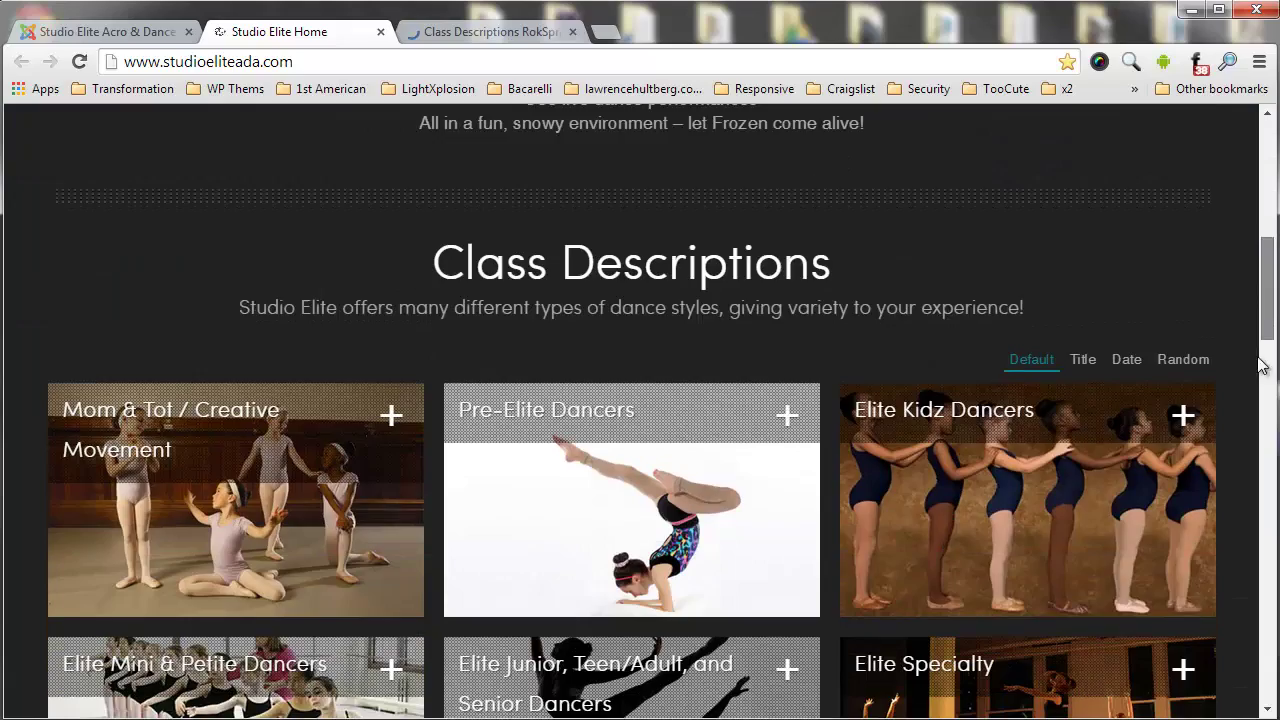
{"action": "left_click_drag", "start_coordinate": [1260, 366], "coordinate": [1266, 130]}
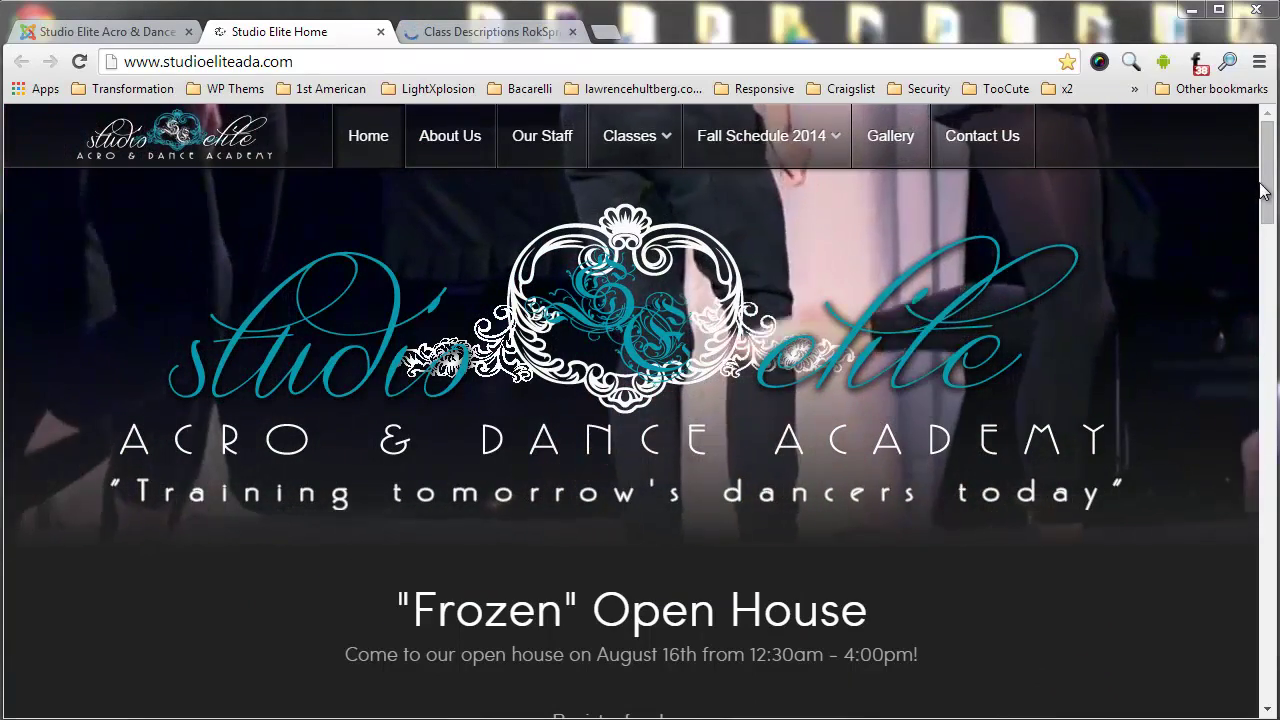
{"action": "left_click_drag", "start_coordinate": [1264, 195], "coordinate": [1262, 205]}
{"action": "scroll", "coordinate": [1240, 229], "scroll_direction": "down", "scroll_amount": 4}
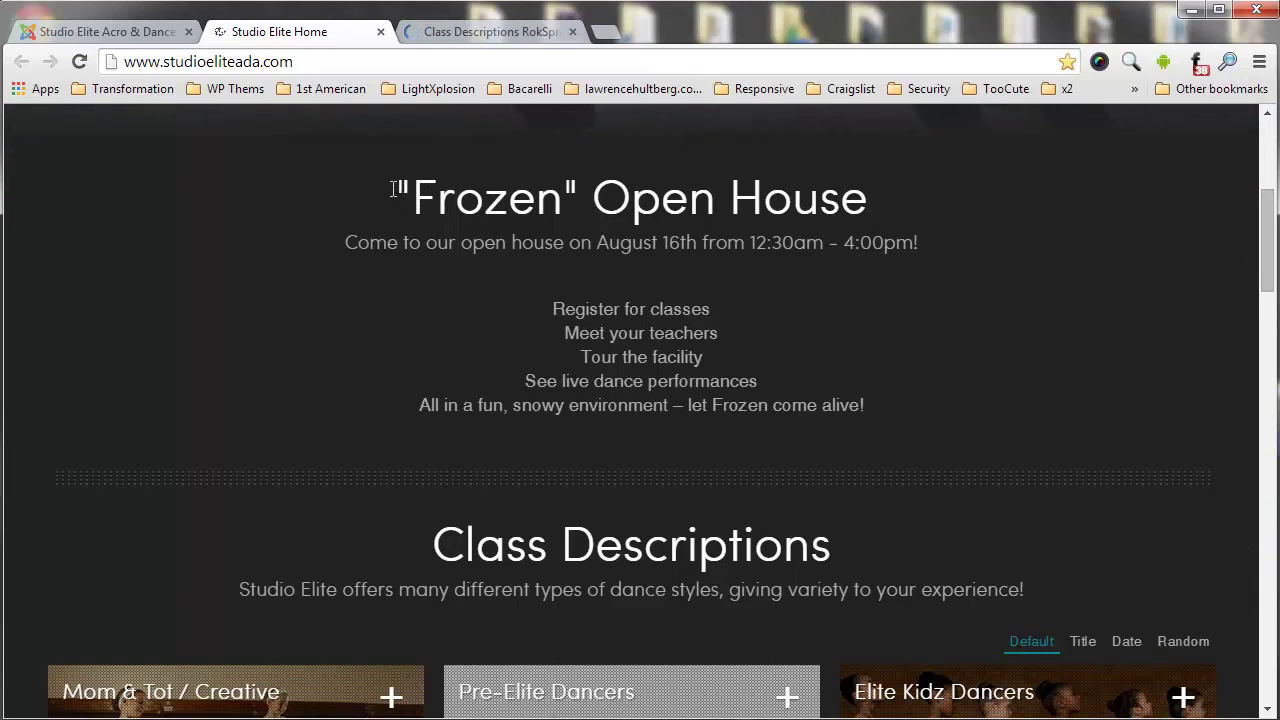
{"action": "left_click_drag", "start_coordinate": [393, 190], "coordinate": [912, 217]}
{"action": "left_click_drag", "start_coordinate": [942, 313], "coordinate": [980, 428]}
{"action": "left_click", "coordinate": [487, 235]}
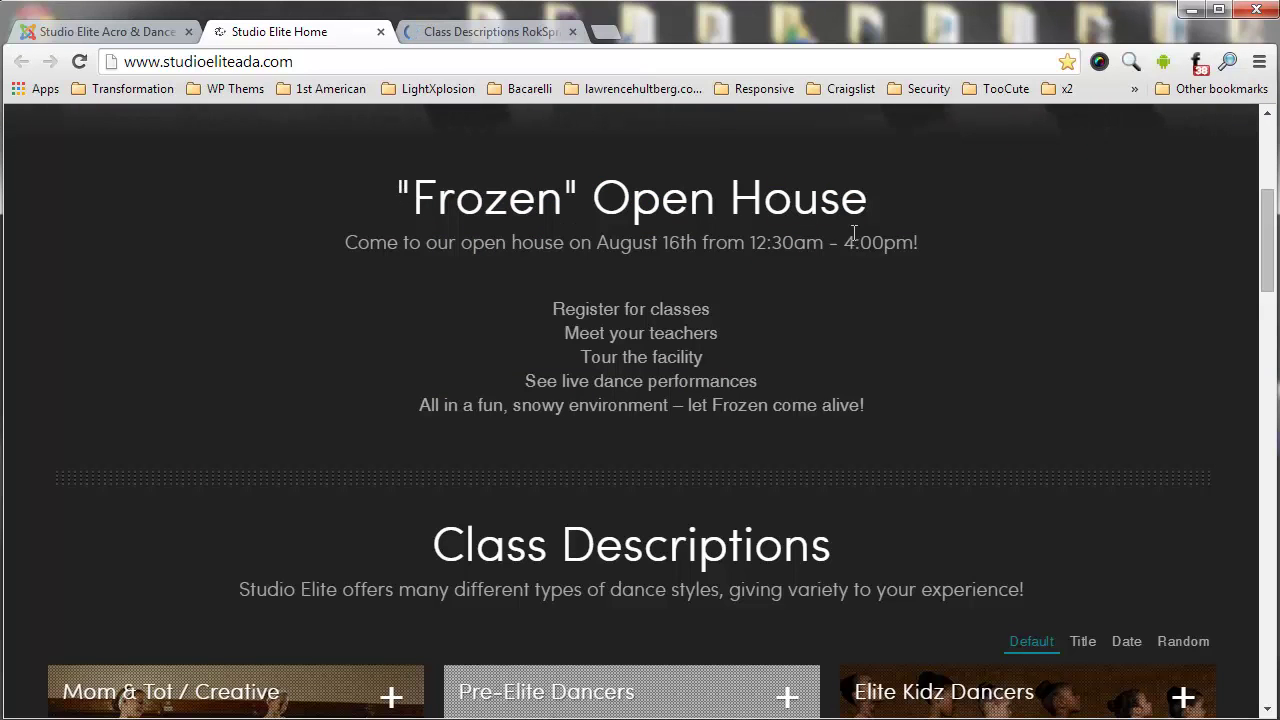
{"action": "left_click_drag", "start_coordinate": [403, 193], "coordinate": [897, 380]}
{"action": "scroll", "coordinate": [611, 375], "scroll_direction": "down", "scroll_amount": 2}
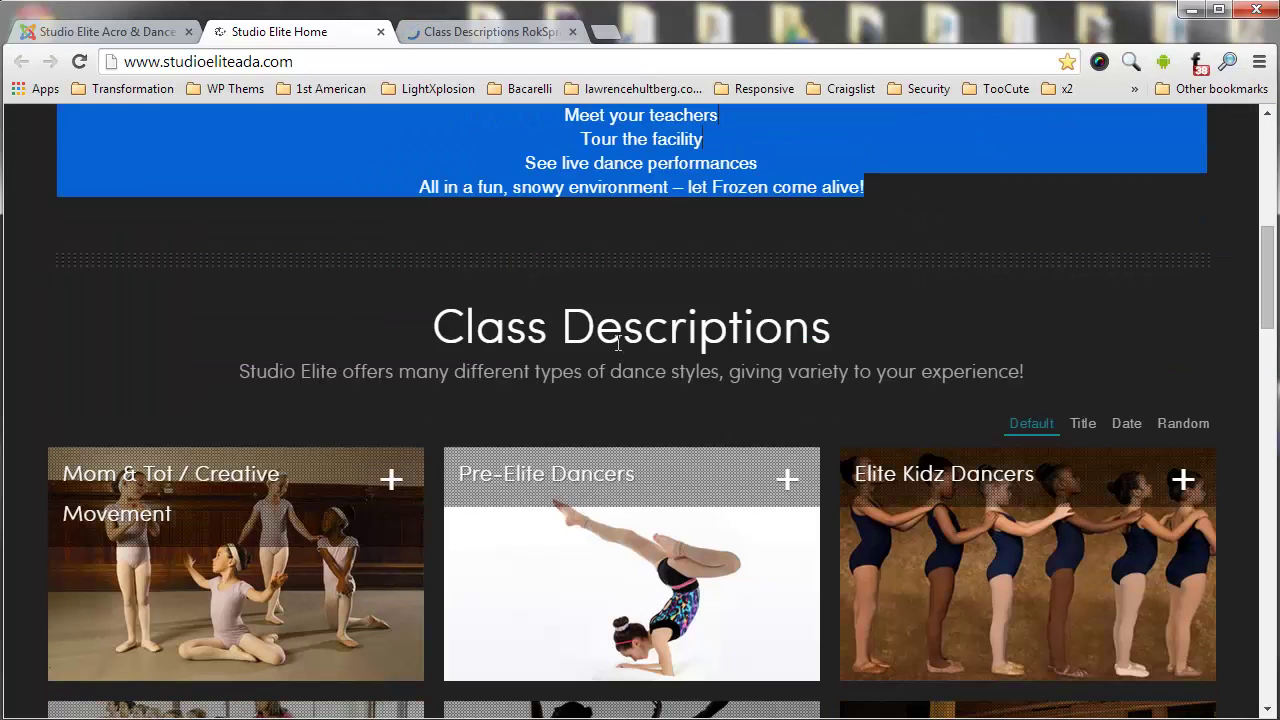
{"action": "left_click", "coordinate": [618, 343]}
{"action": "scroll", "coordinate": [600, 310], "scroll_direction": "down", "scroll_amount": 15}
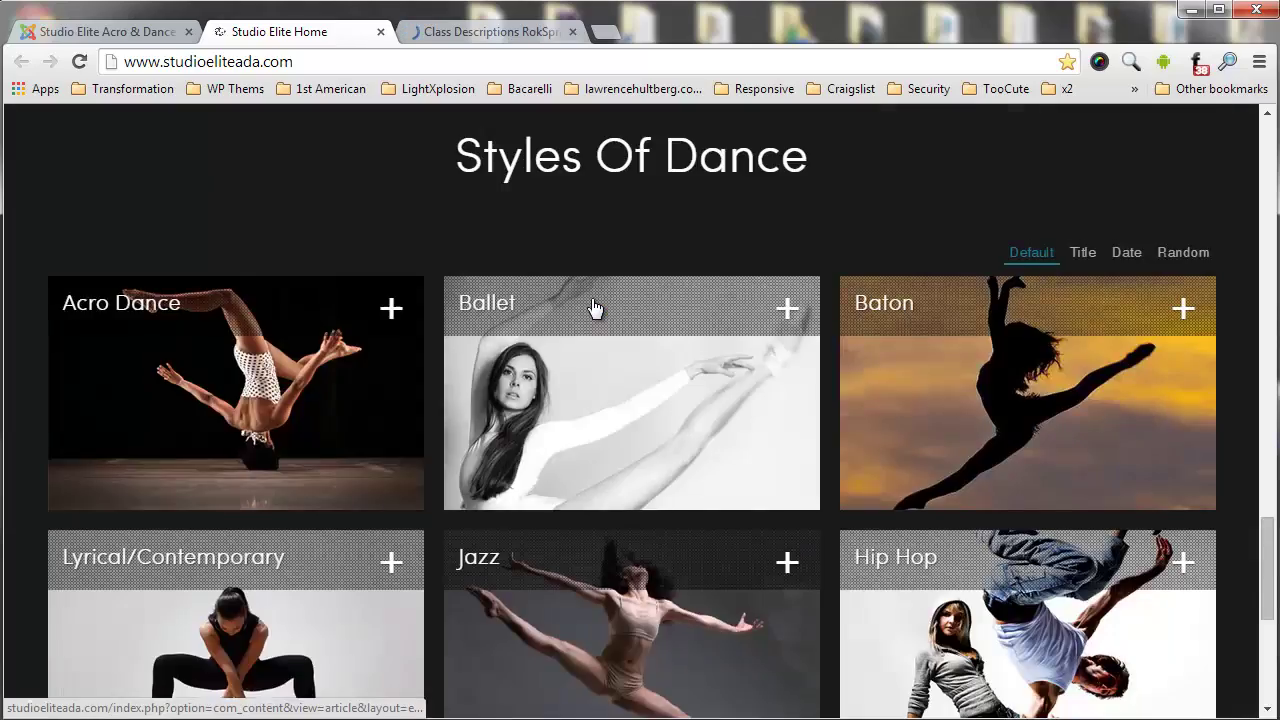
{"action": "scroll", "coordinate": [591, 300], "scroll_direction": "down", "scroll_amount": 3}
{"action": "scroll", "coordinate": [591, 300], "scroll_direction": "up", "scroll_amount": 10}
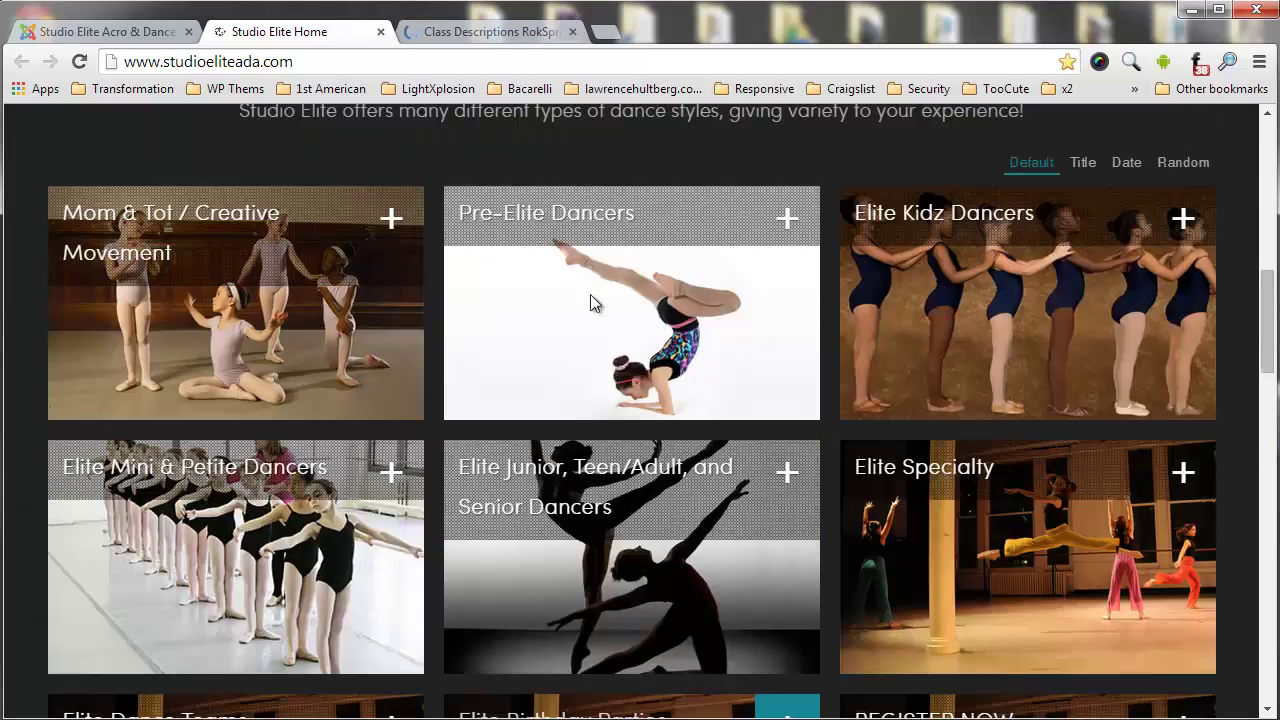
{"action": "scroll", "coordinate": [590, 294], "scroll_direction": "up", "scroll_amount": 7}
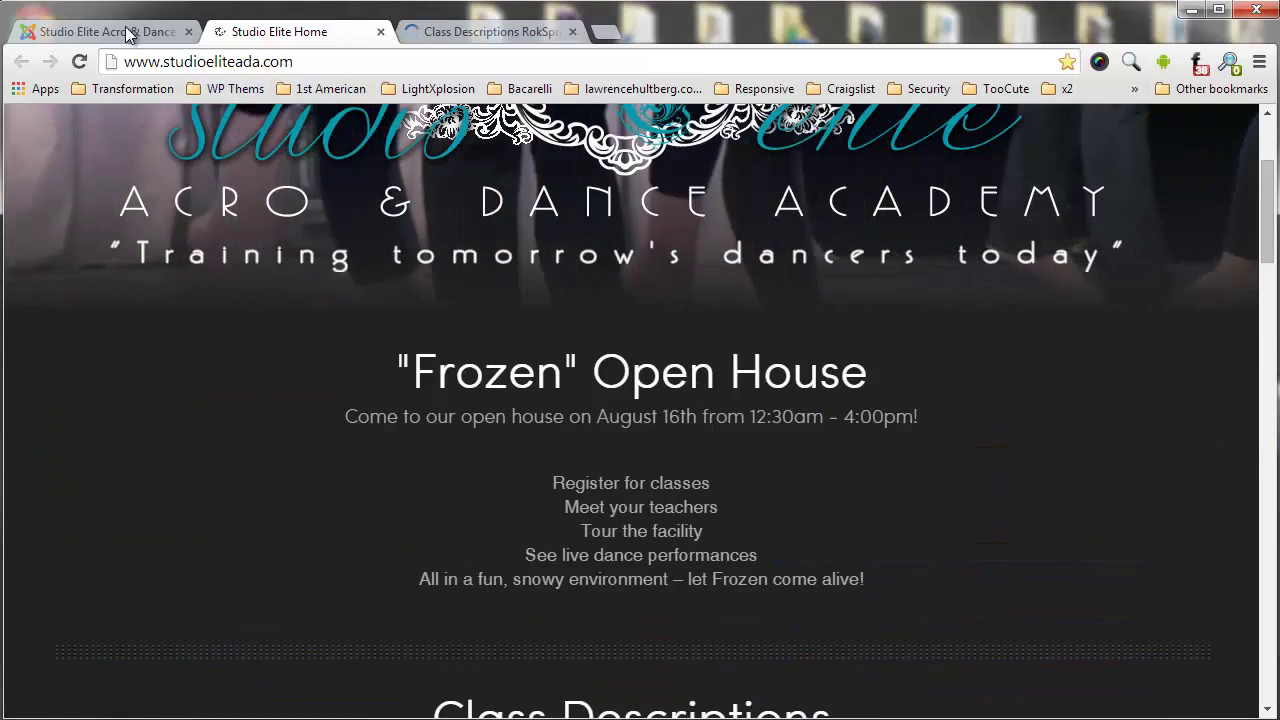
Go to Extensions > Module Manager and locate the two Frozen custom HTML modules.
{"action": "left_click", "coordinate": [128, 33]}
{"action": "left_click", "coordinate": [608, 119]}
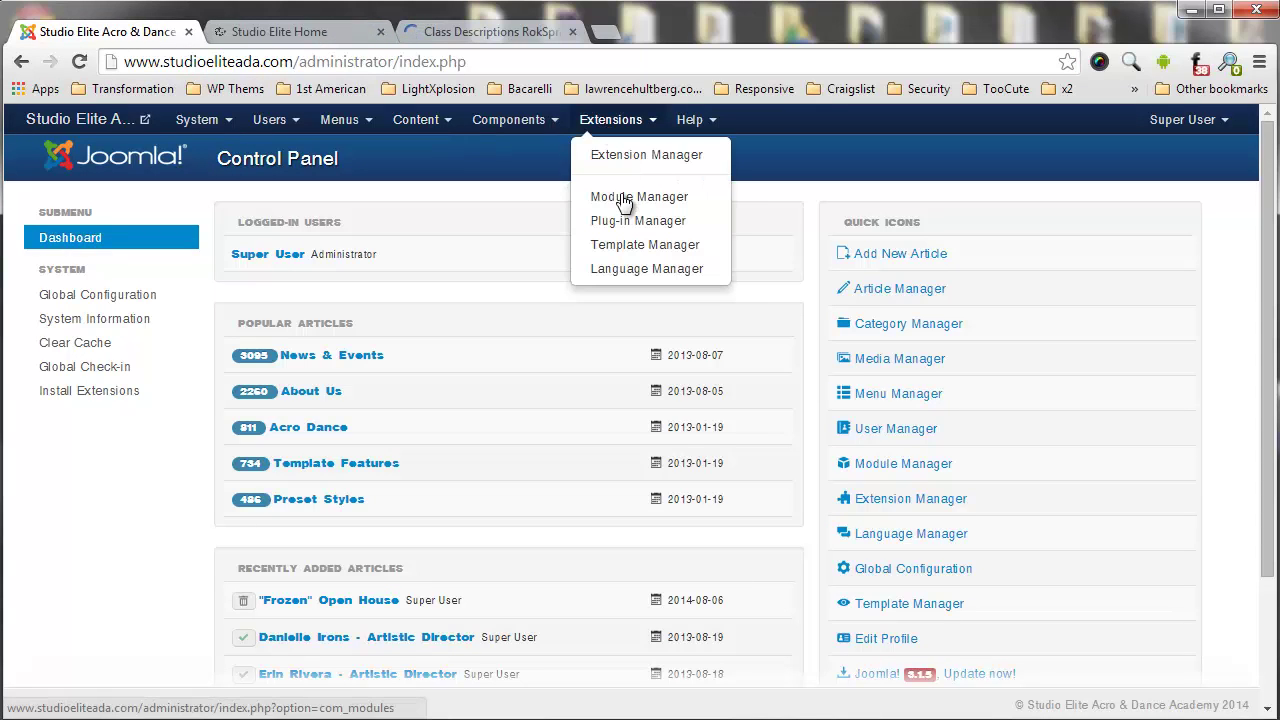
{"action": "left_click", "coordinate": [624, 200]}
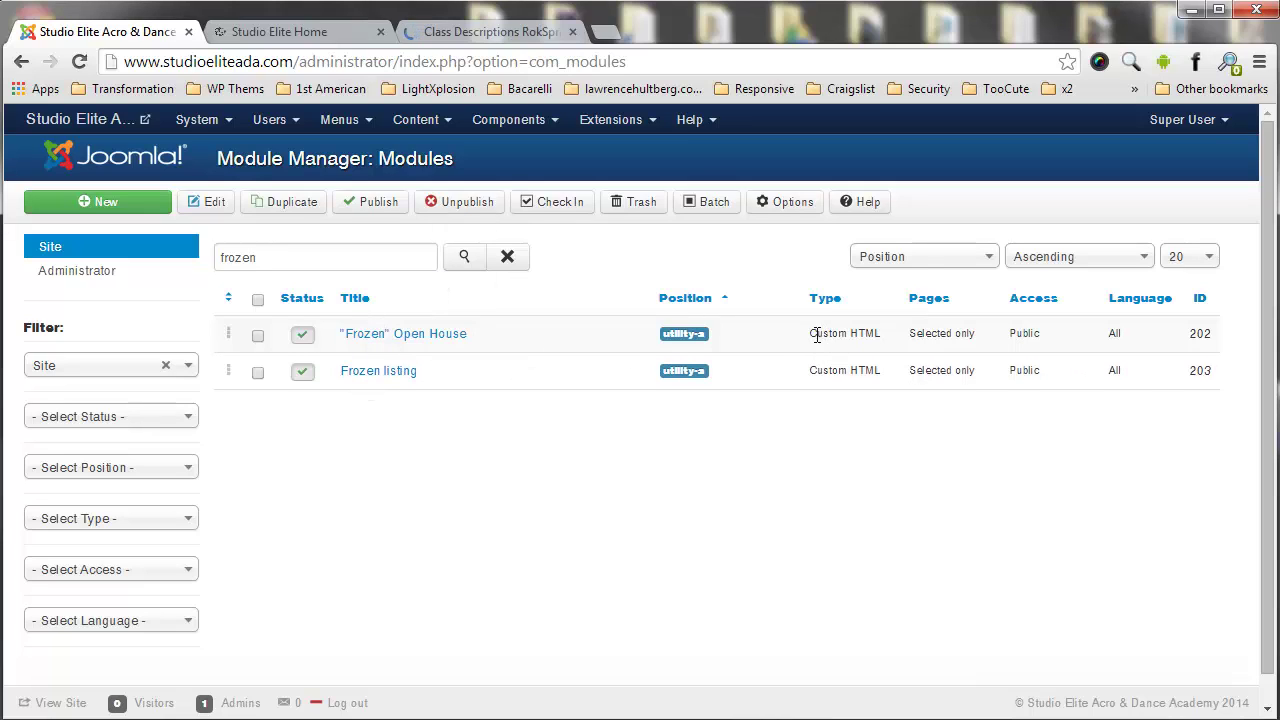
{"action": "left_click_drag", "start_coordinate": [893, 363], "coordinate": [891, 367]}
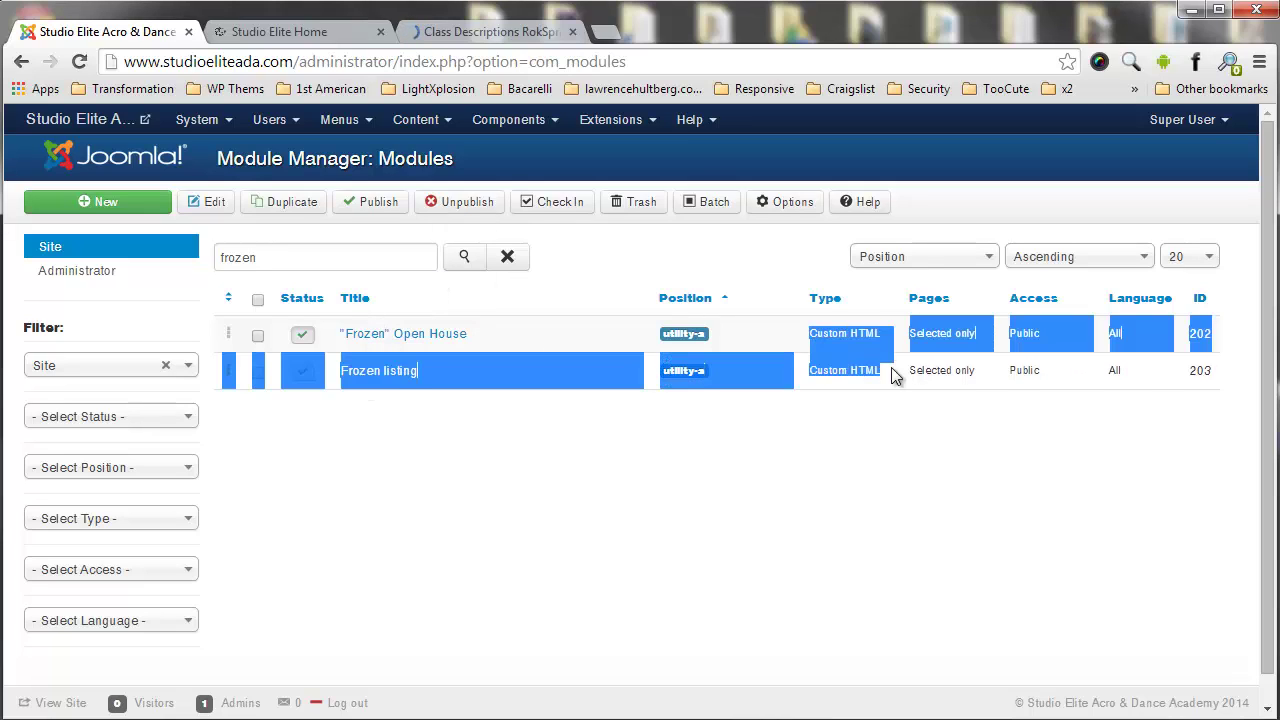
{"action": "left_click", "coordinate": [791, 344]}
Clear the 'frozen' search so all site modules are listed, and browse the module type filter.
{"action": "left_click", "coordinate": [507, 260]}
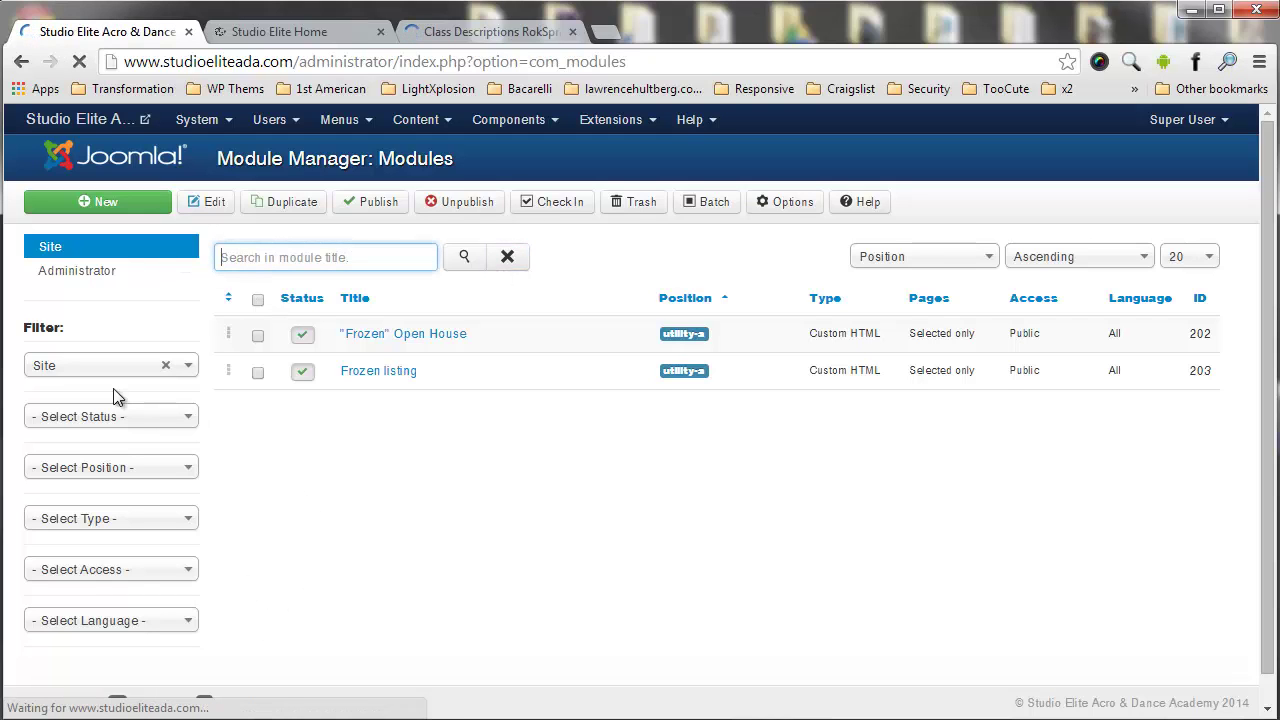
{"action": "left_click", "coordinate": [110, 518]}
{"action": "scroll", "coordinate": [108, 520], "scroll_direction": "down", "scroll_amount": 3}
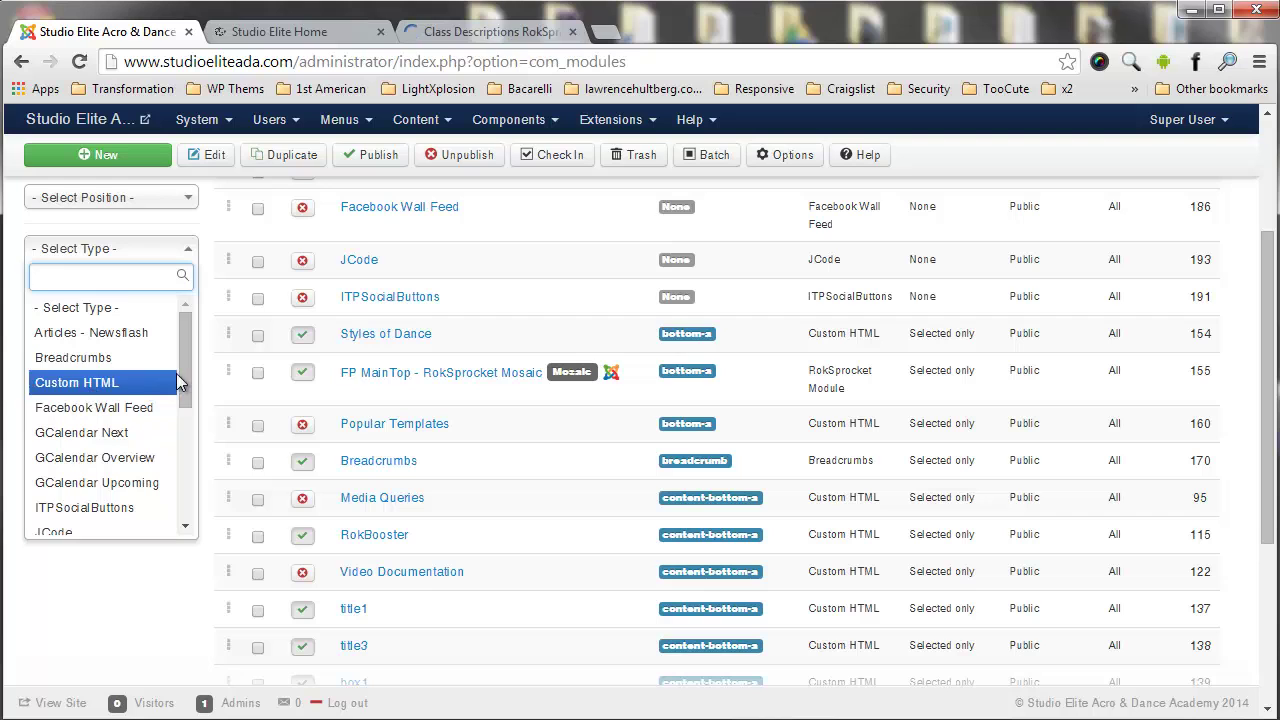
{"action": "left_click_drag", "start_coordinate": [188, 379], "coordinate": [171, 334]}
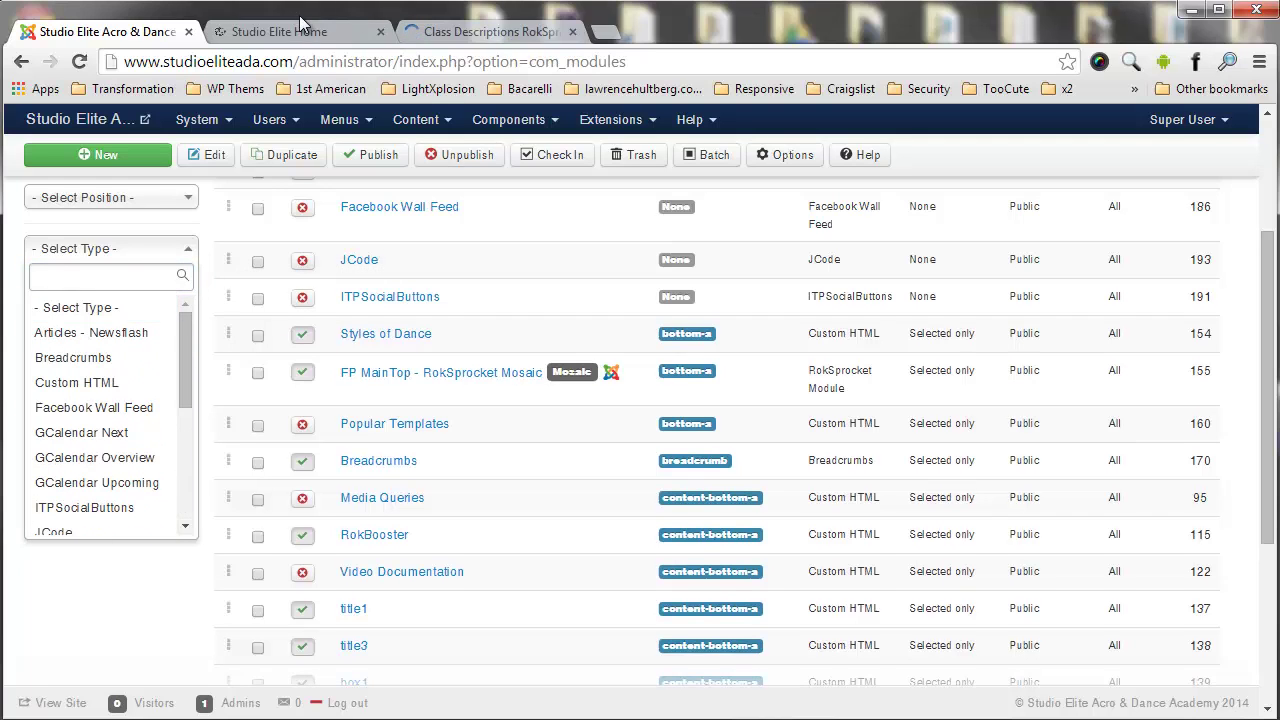
{"action": "left_click", "coordinate": [419, 44]}
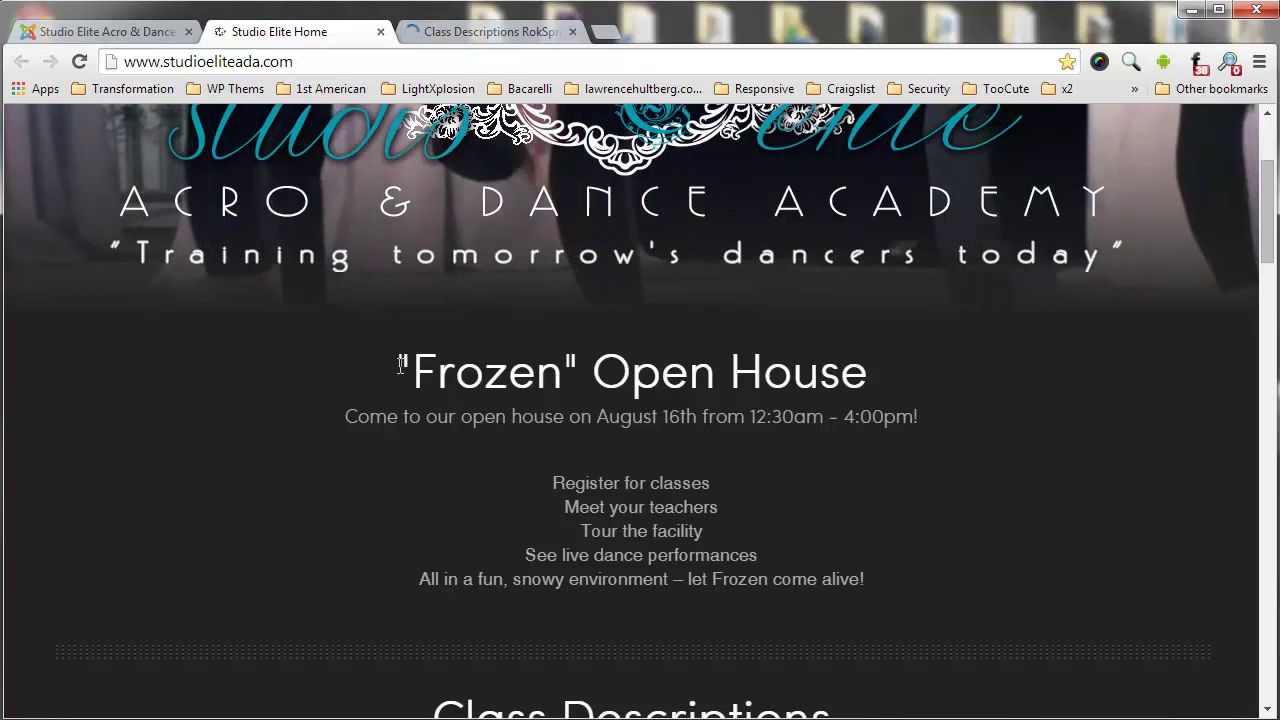
{"action": "left_click_drag", "start_coordinate": [398, 370], "coordinate": [716, 372]}
{"action": "left_click", "coordinate": [903, 563], "text": "shift"}
{"action": "left_click", "coordinate": [880, 580]}
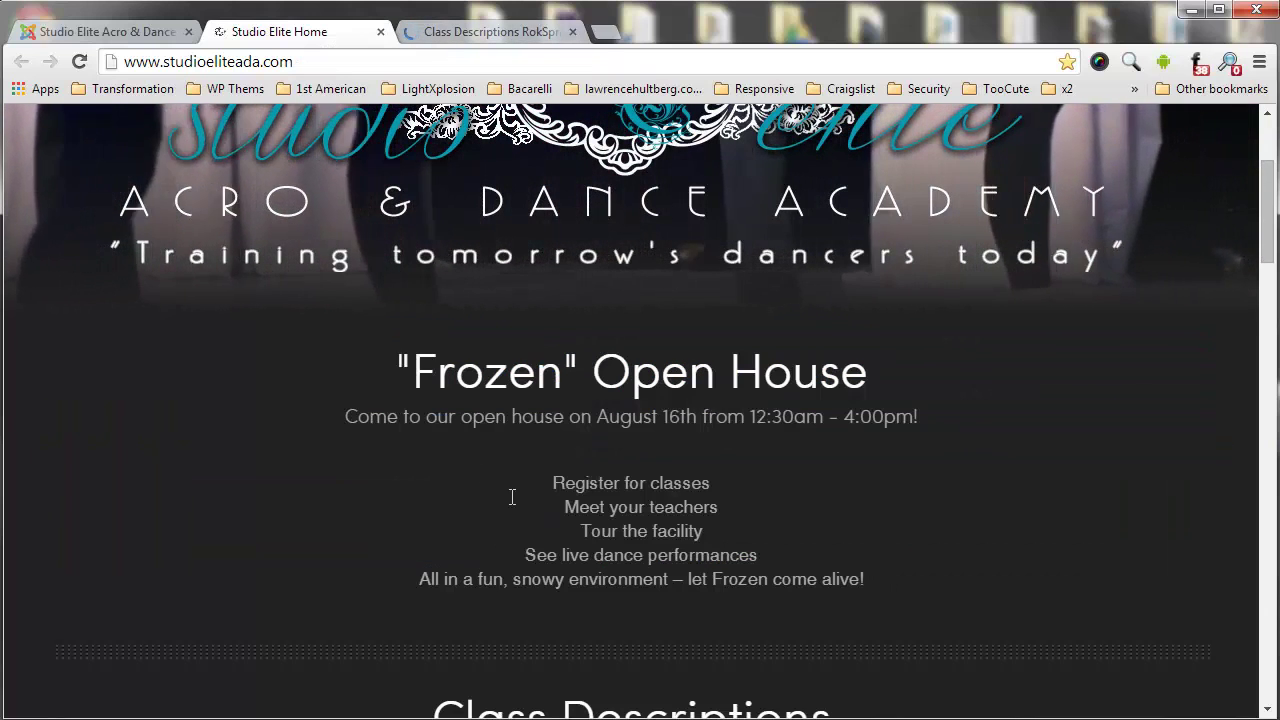
{"action": "left_click", "coordinate": [411, 390], "text": "shift"}
{"action": "left_click", "coordinate": [410, 372], "text": "shift"}
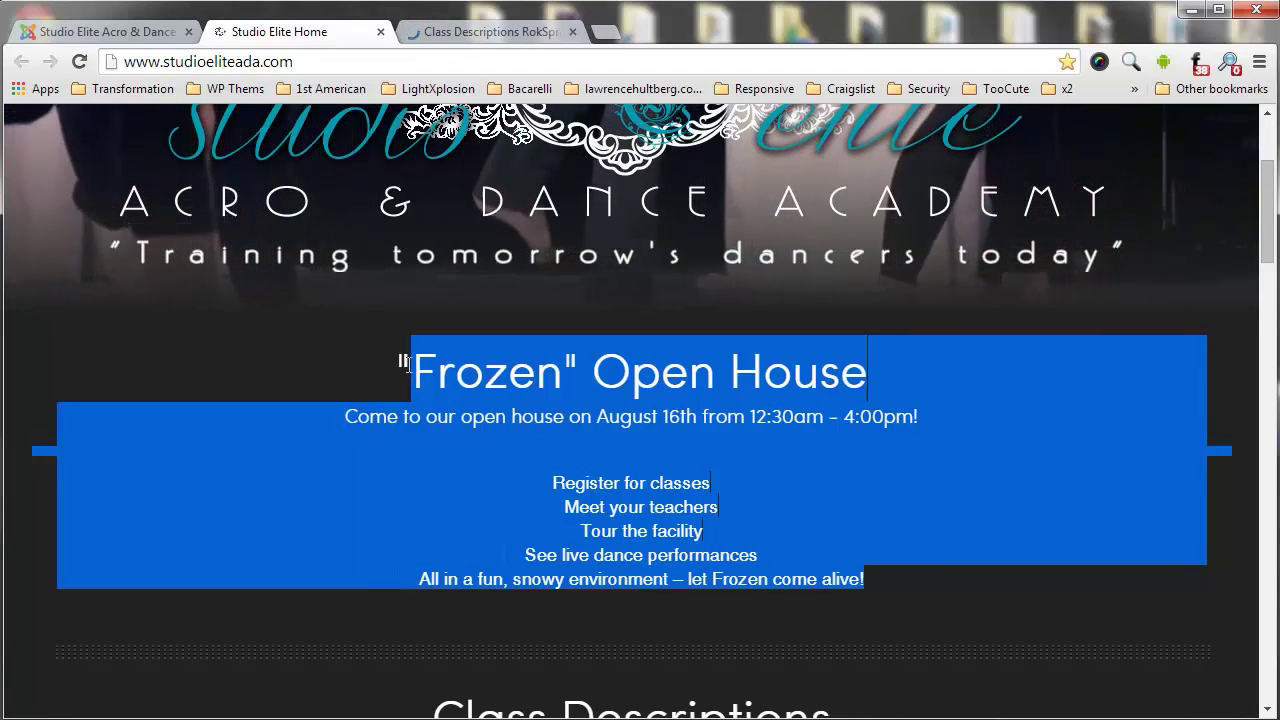
{"action": "left_click", "coordinate": [395, 373]}
{"action": "left_click_drag", "start_coordinate": [395, 373], "coordinate": [926, 557]}
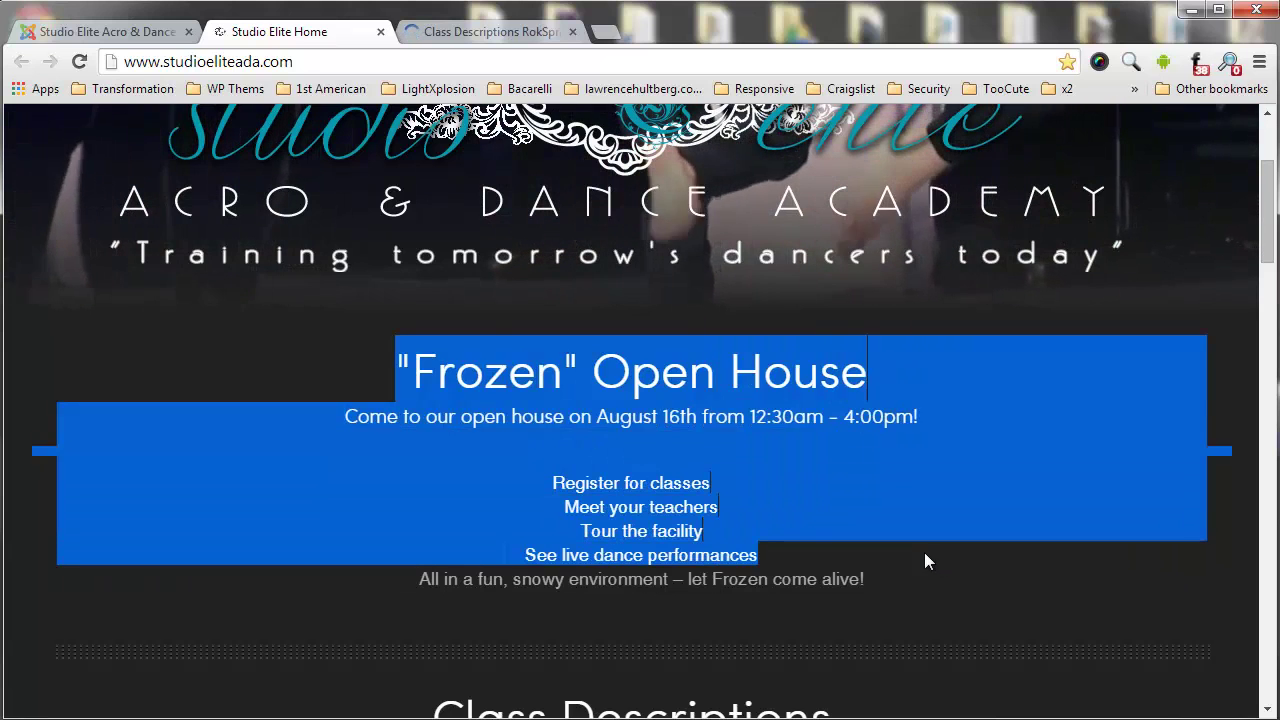
{"action": "left_click", "coordinate": [676, 500]}
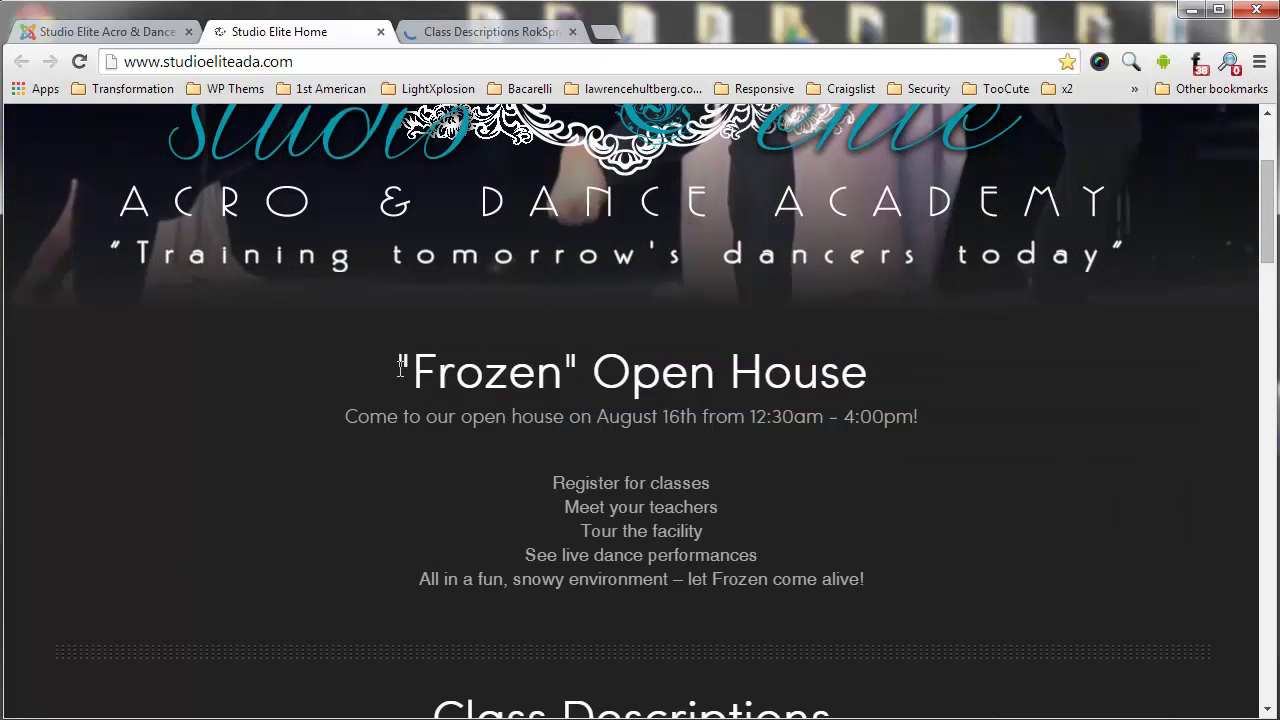
{"action": "left_click_drag", "start_coordinate": [396, 372], "coordinate": [870, 375]}
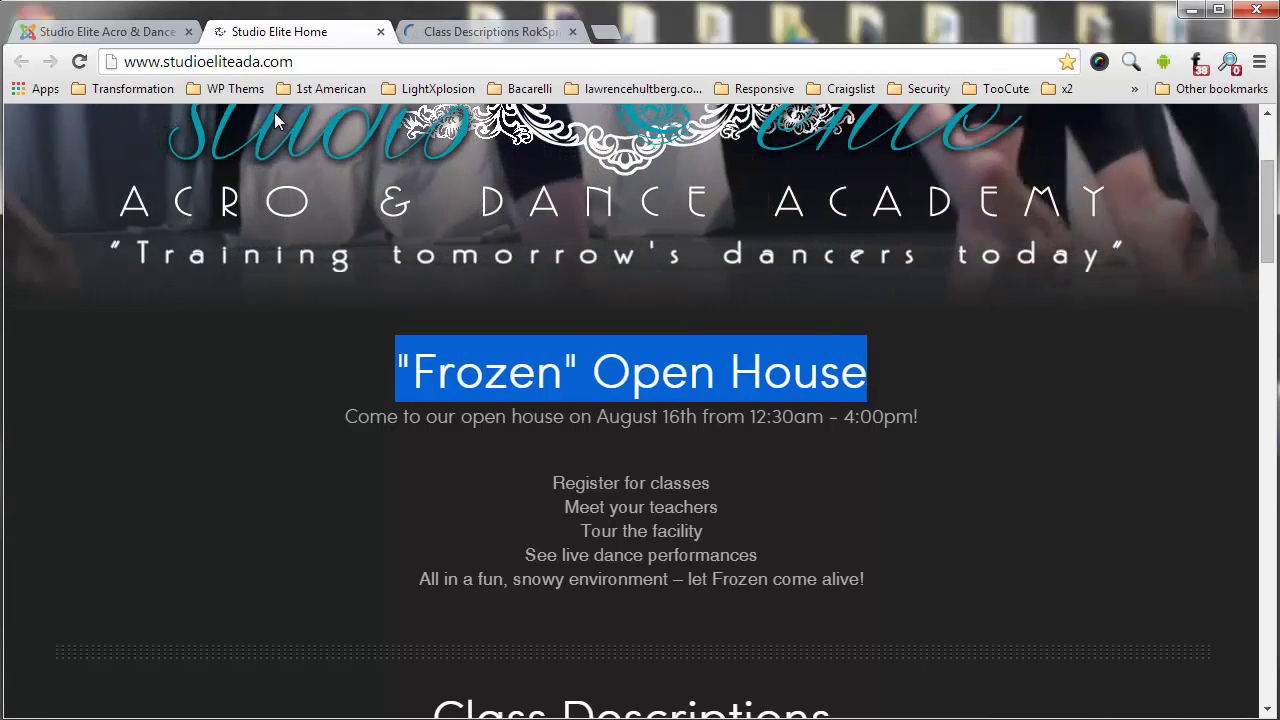
Return to Joomla and reach the New module type page, glancing at the live homepage.
{"action": "left_click", "coordinate": [64, 35]}
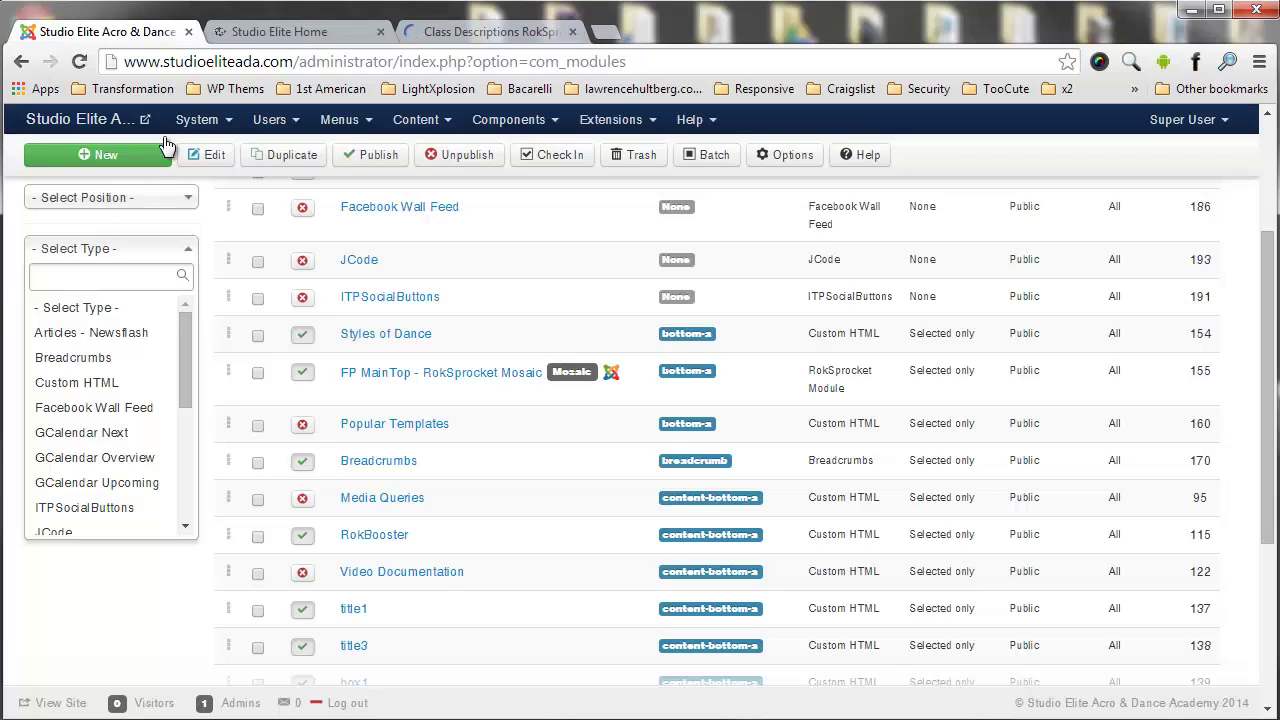
{"action": "left_click", "coordinate": [143, 178]}
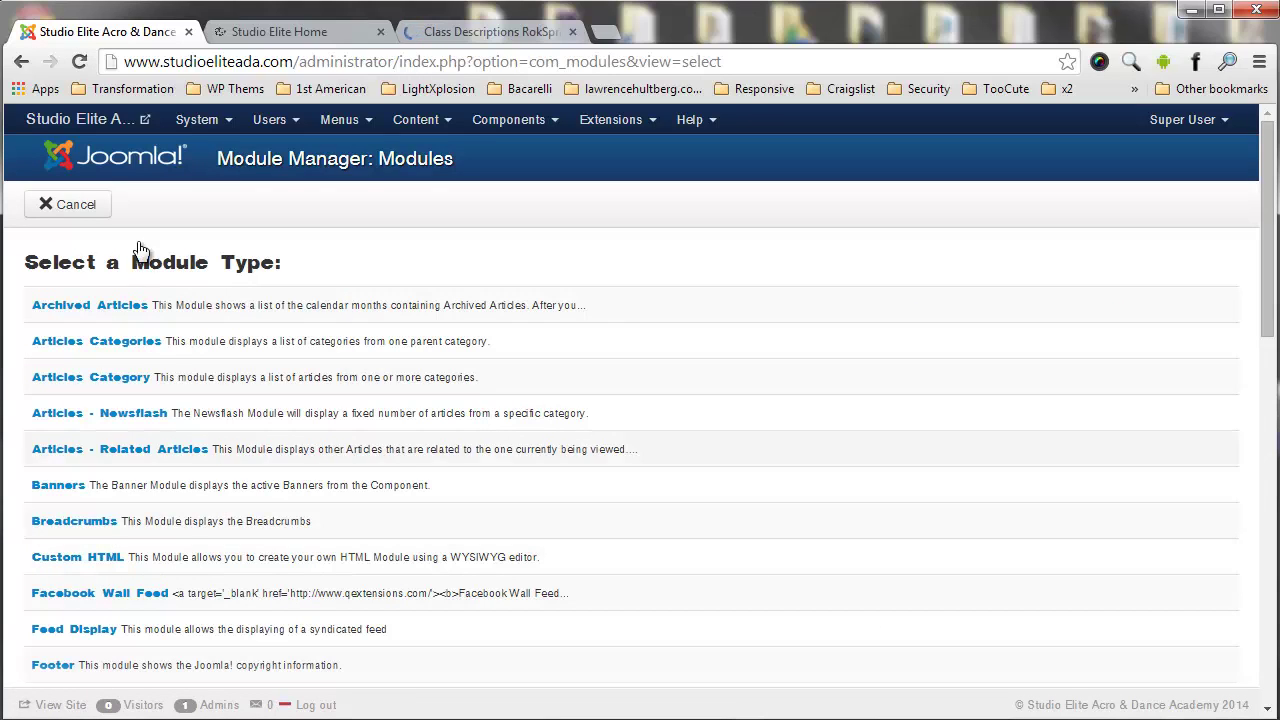
{"action": "left_click", "coordinate": [290, 34]}
{"action": "left_click", "coordinate": [98, 32]}
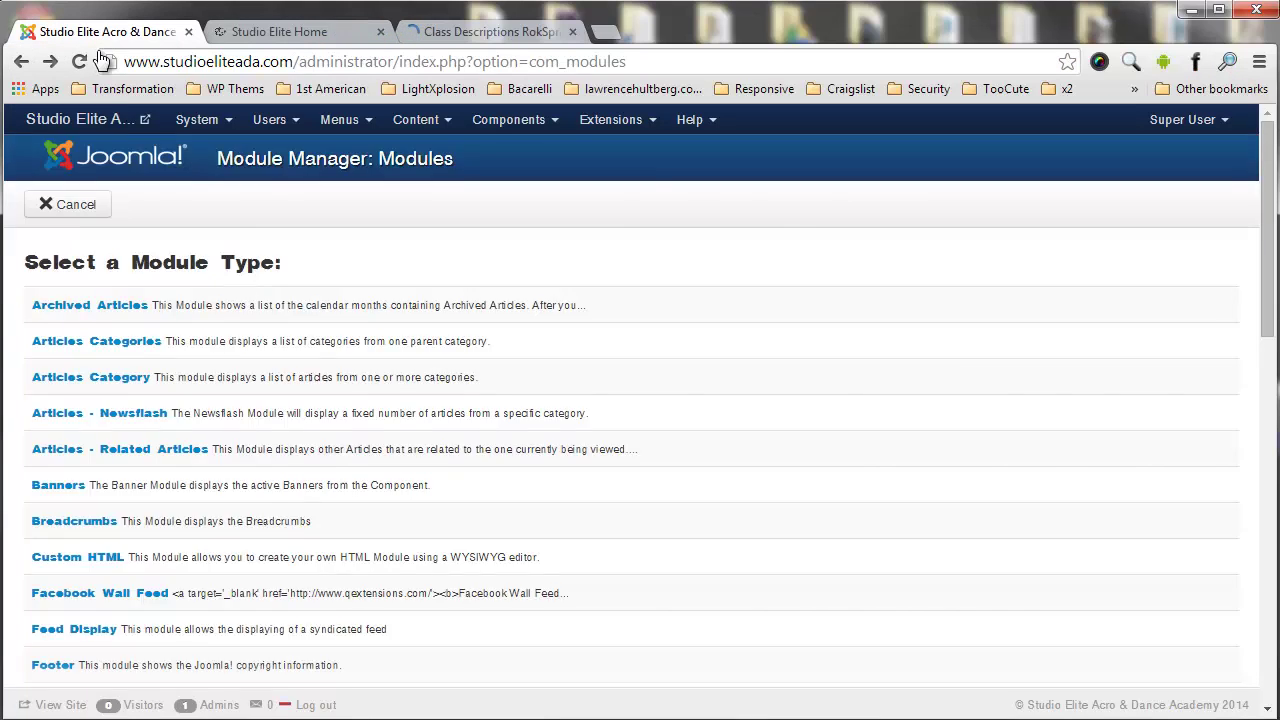
Go back to the full modules list and enter 'frozen' as the title search term.
{"action": "key", "text": "alt+Left"}
{"action": "scroll", "coordinate": [450, 240], "scroll_direction": "up", "scroll_amount": 3}
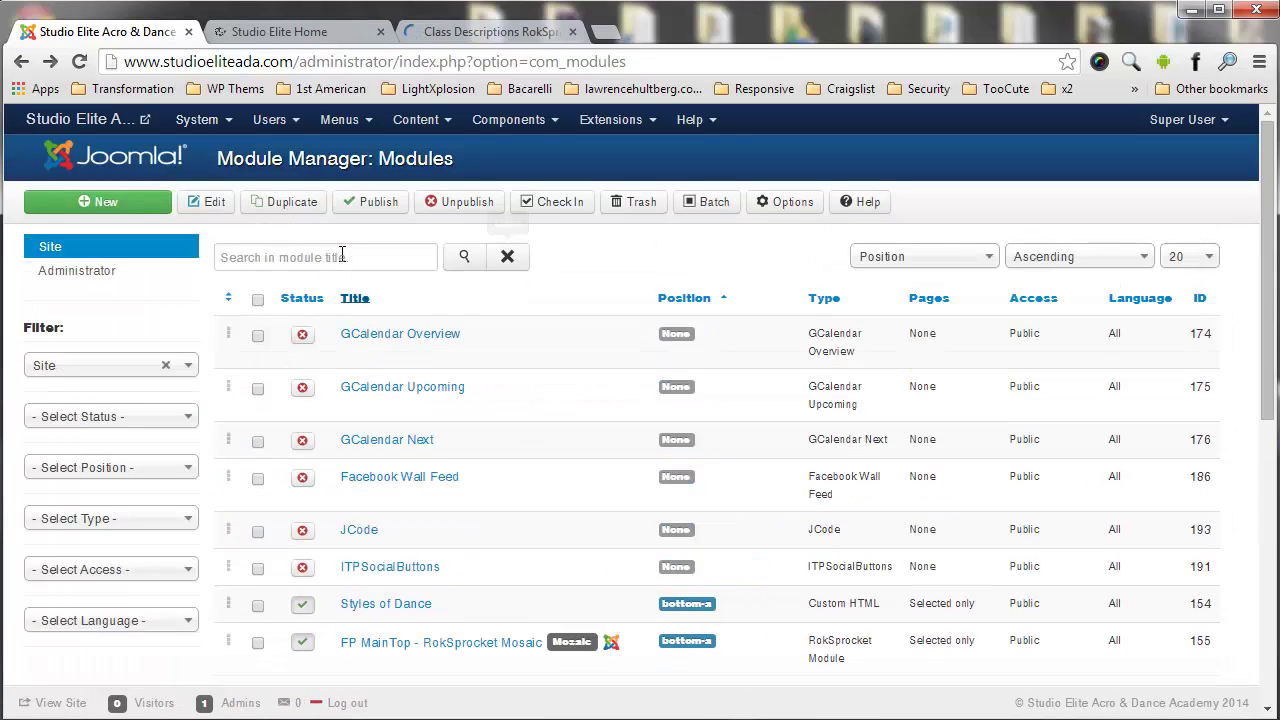
{"action": "left_click", "coordinate": [341, 255]}
{"action": "type", "text": "frozen"}
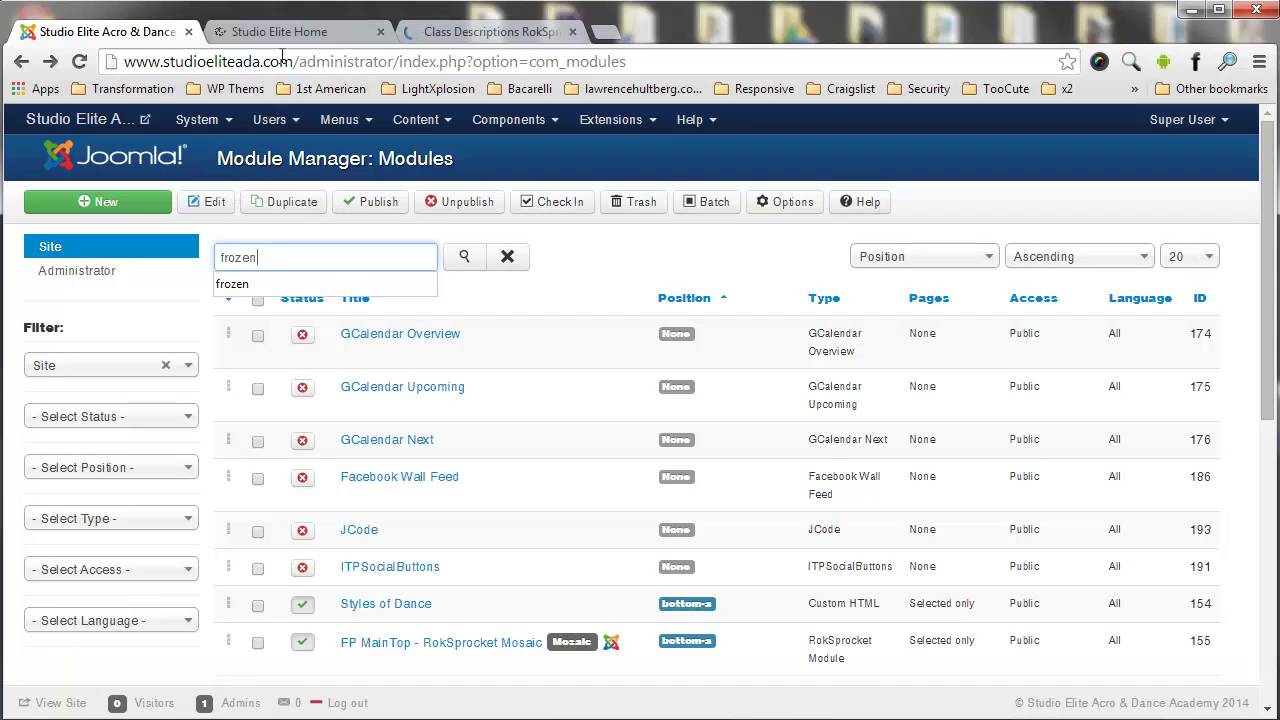
{"action": "key", "text": "Escape"}
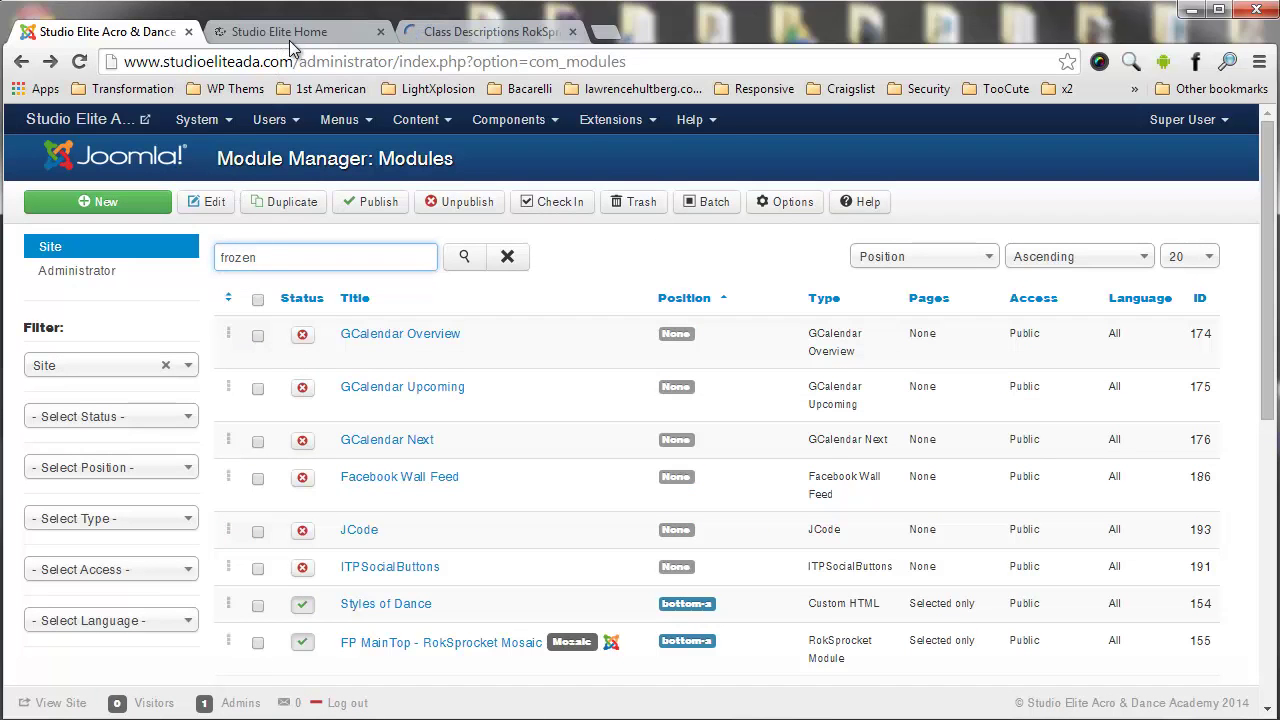
{"action": "key", "text": "ctrl+Tab"}
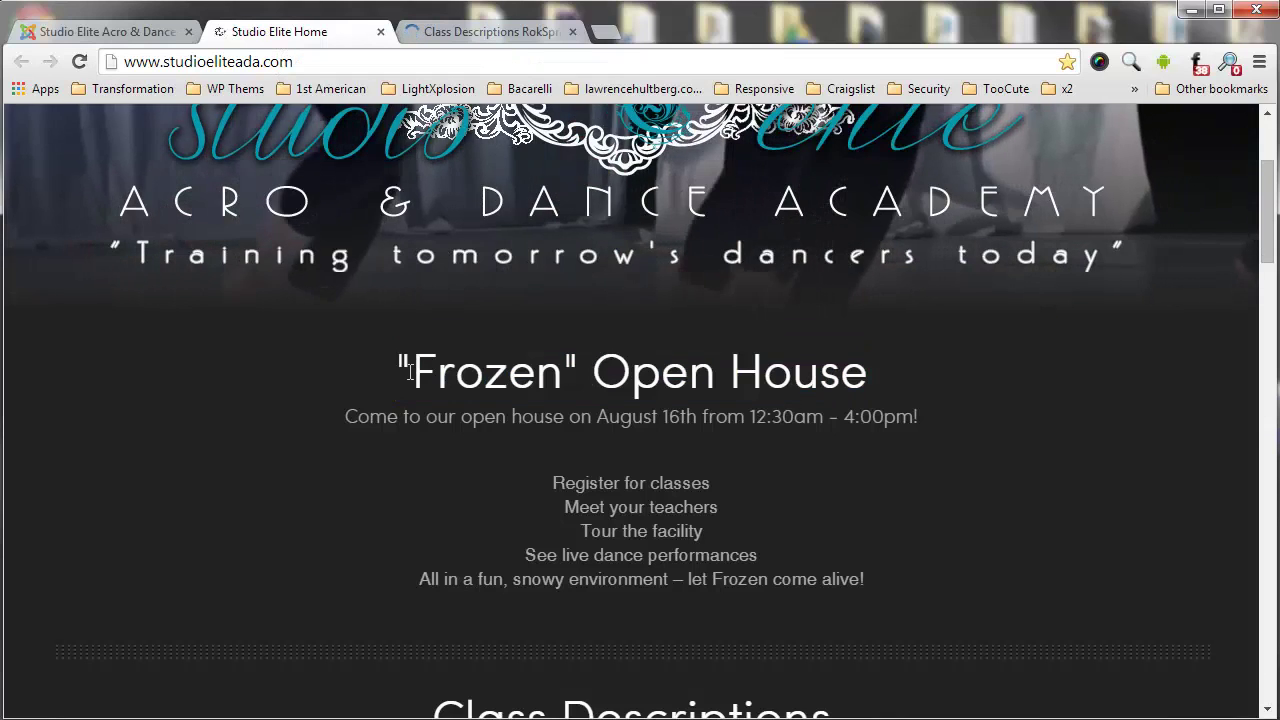
Scroll the homepage, selecting the Frozen Open House and Class Descriptions headings to compare sections.
{"action": "left_click_drag", "start_coordinate": [412, 372], "coordinate": [886, 375]}
{"action": "left_click", "coordinate": [405, 368]}
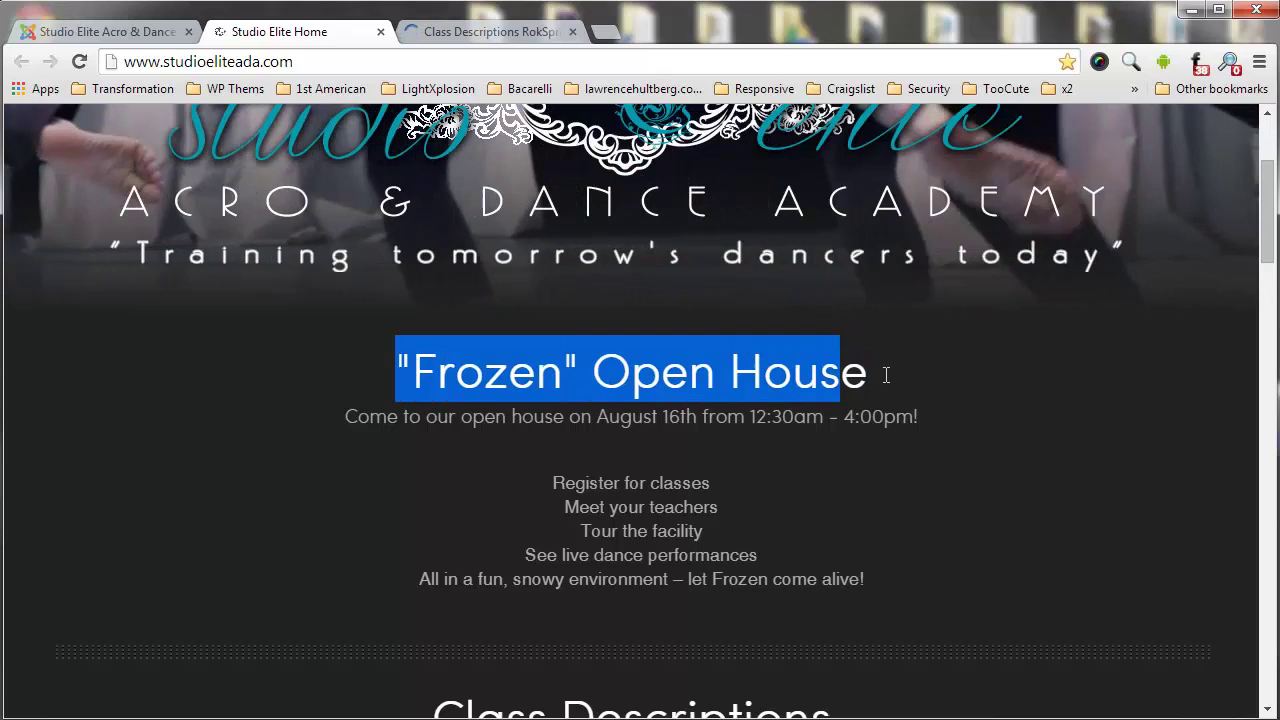
{"action": "scroll", "coordinate": [884, 374], "scroll_direction": "down", "scroll_amount": 2}
{"action": "left_click", "coordinate": [467, 505]}
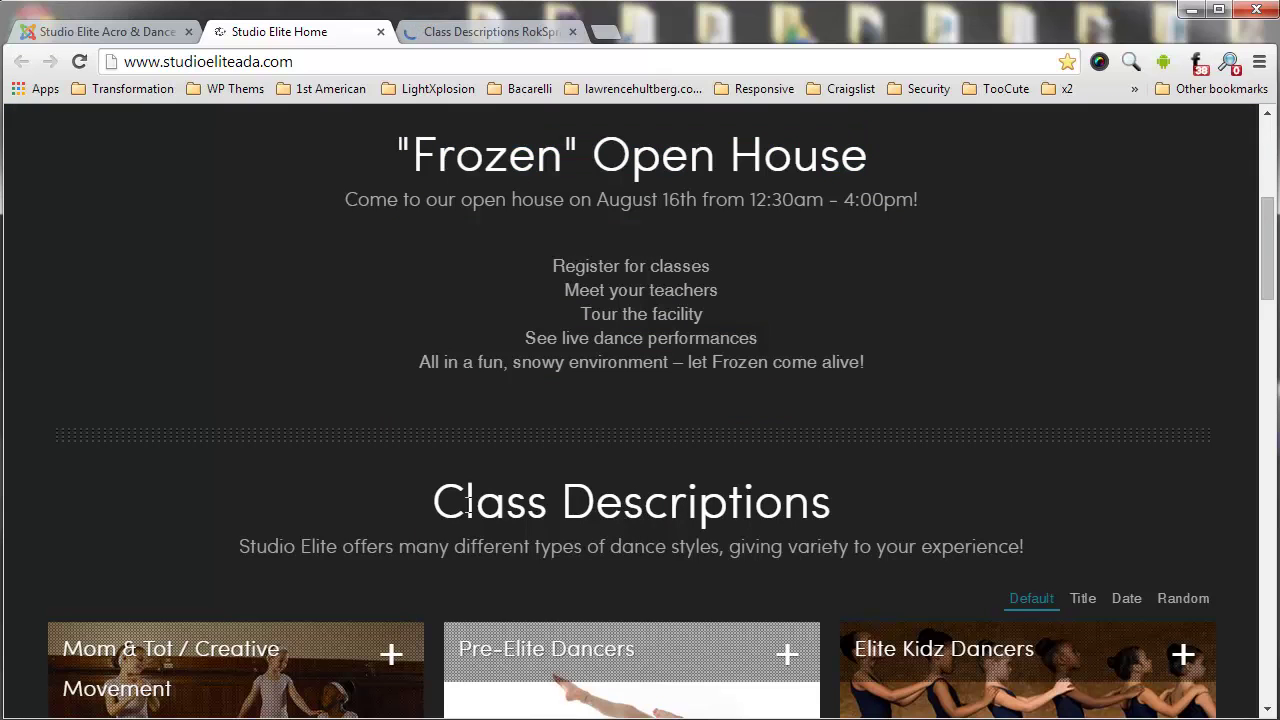
{"action": "left_click_drag", "start_coordinate": [858, 498], "coordinate": [866, 503]}
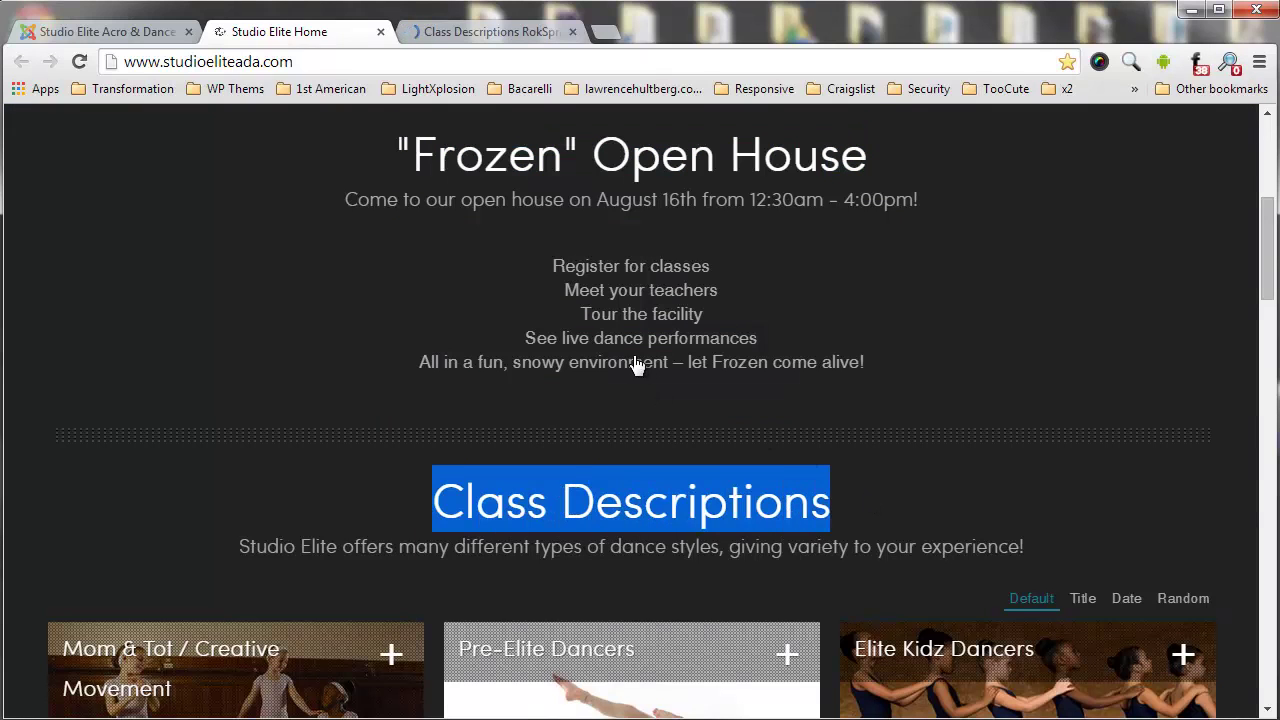
{"action": "scroll", "coordinate": [620, 350], "scroll_direction": "down", "scroll_amount": 5}
{"action": "left_click_drag", "start_coordinate": [770, 252], "coordinate": [484, 245]}
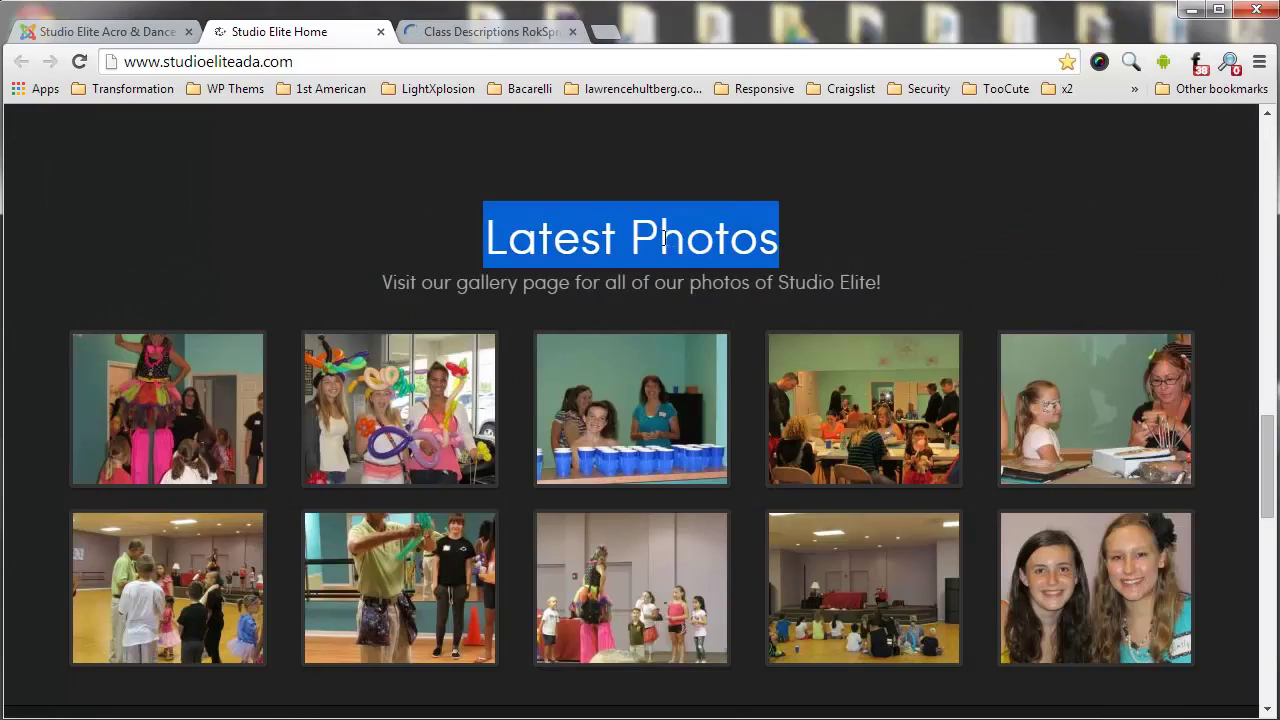
{"action": "scroll", "coordinate": [522, 605], "scroll_direction": "up", "scroll_amount": 10}
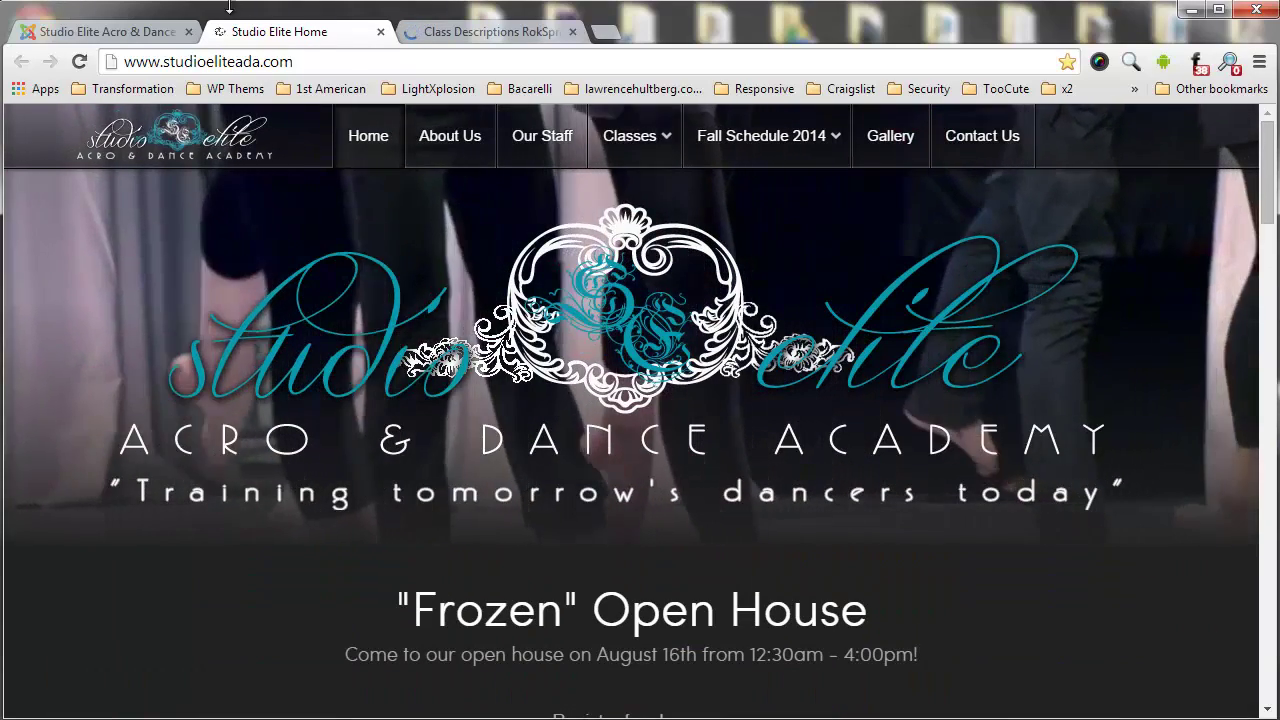
{"action": "left_click", "coordinate": [107, 31]}
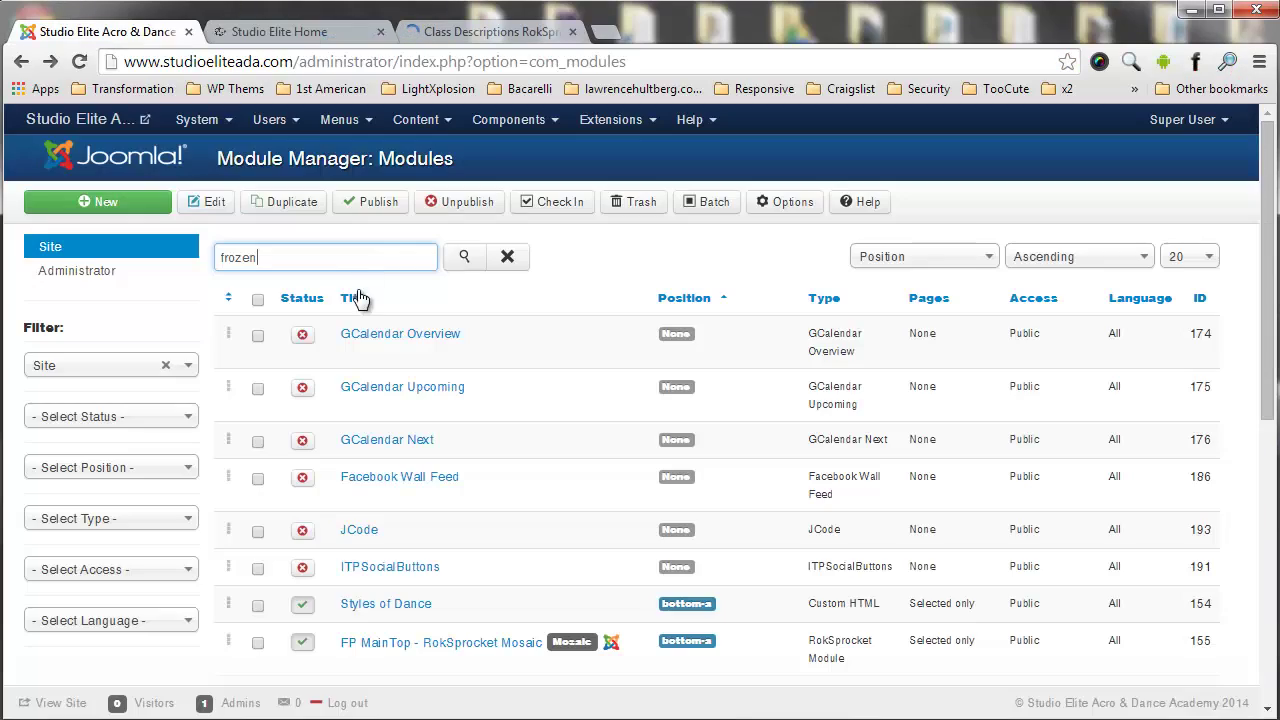
Search modules for 'frozen' and open the "Frozen" Open House module (ID 202) for editing.
{"action": "left_click", "coordinate": [462, 257]}
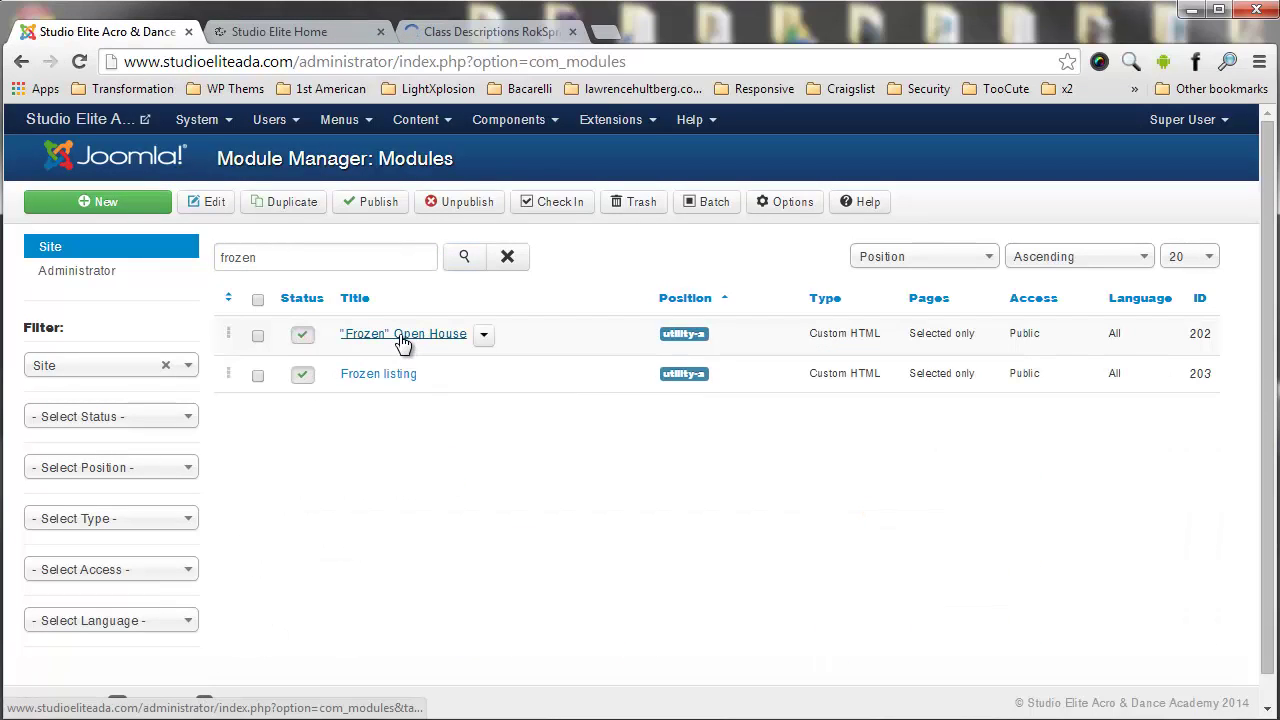
{"action": "left_click", "coordinate": [403, 336]}
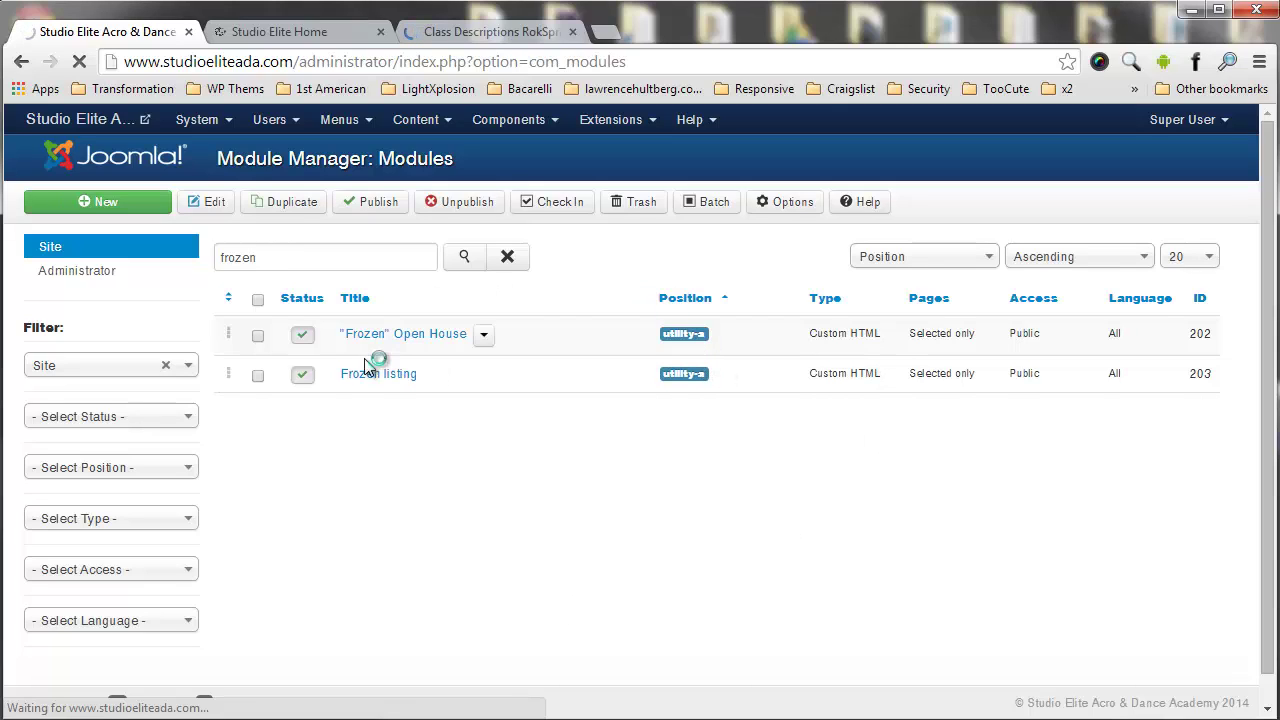
{"action": "left_click", "coordinate": [302, 30]}
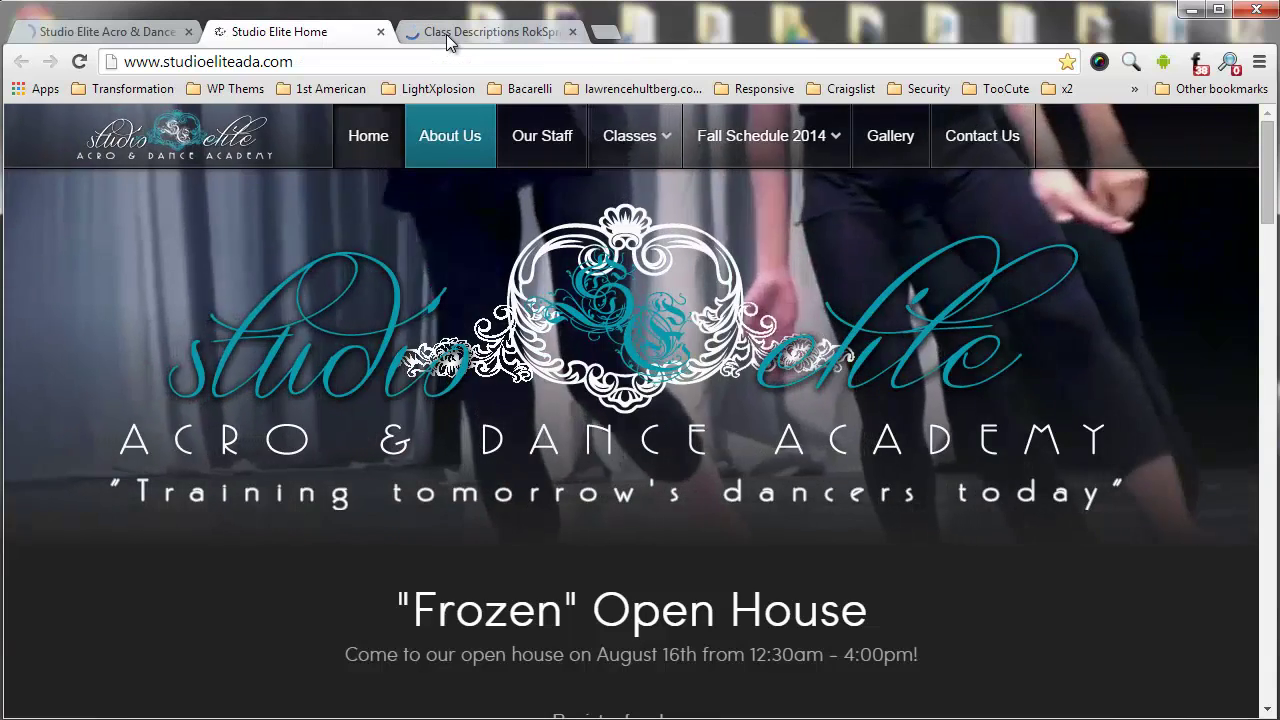
{"action": "scroll", "coordinate": [415, 501], "scroll_direction": "down", "scroll_amount": 5}
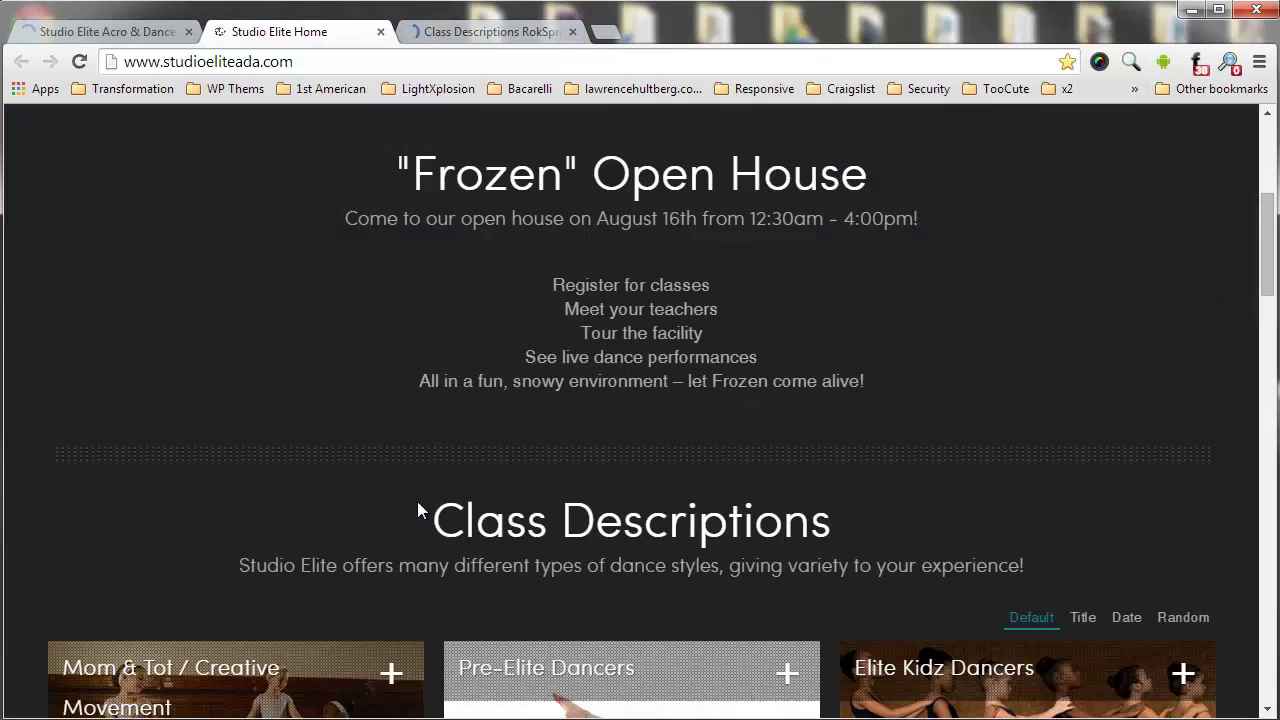
{"action": "left_click", "coordinate": [88, 25]}
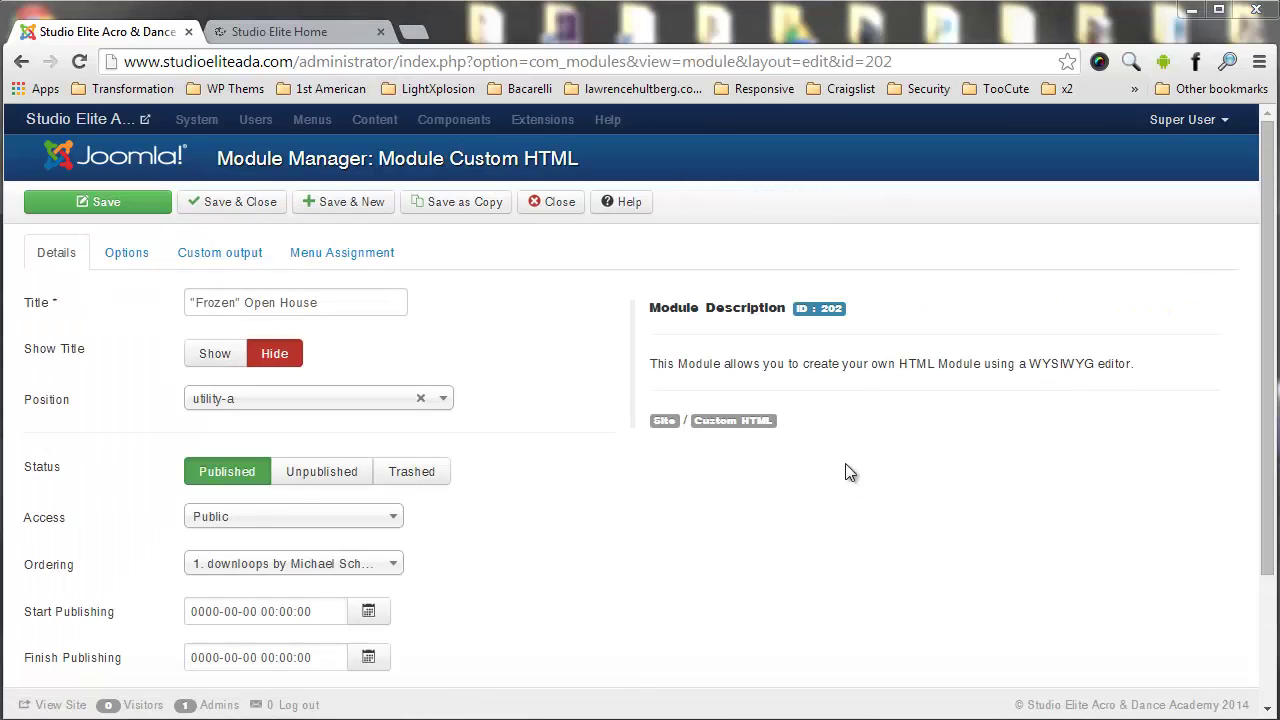
Show the module's Custom output content and place the cursor in the "Frozen" Open House heading.
{"action": "left_click", "coordinate": [236, 255]}
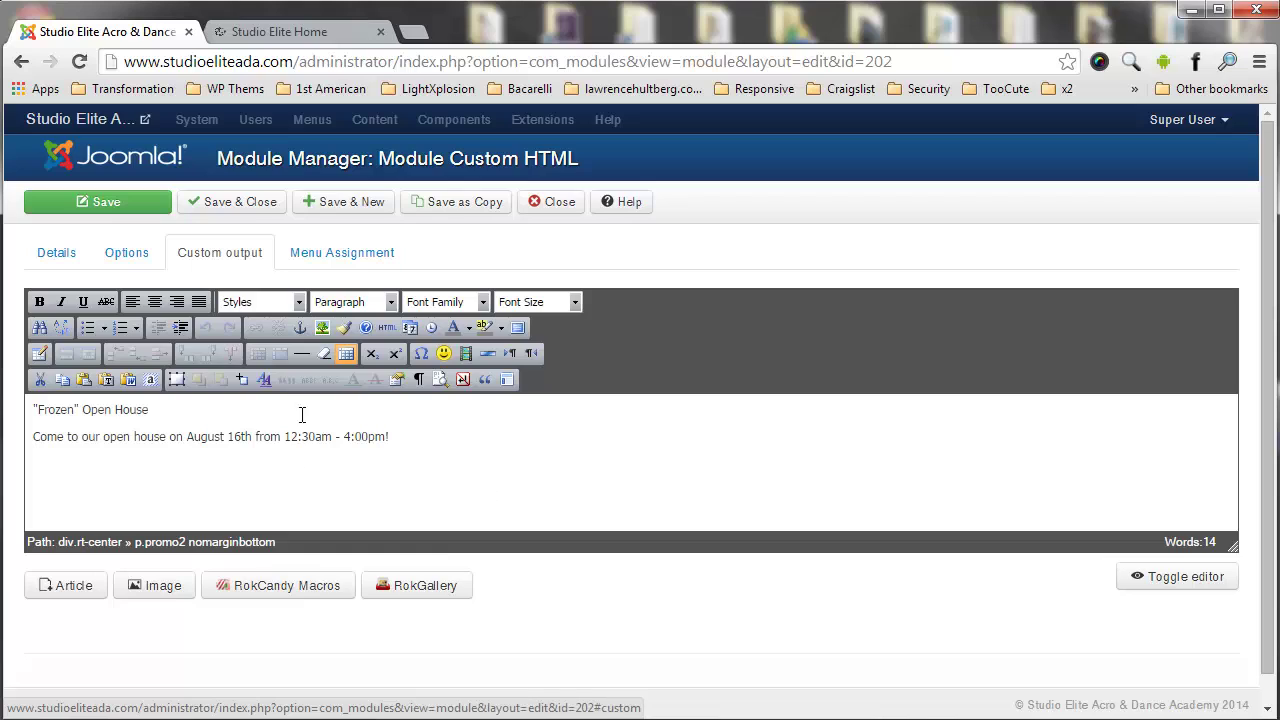
{"action": "left_click", "coordinate": [20, 418], "text": "shift"}
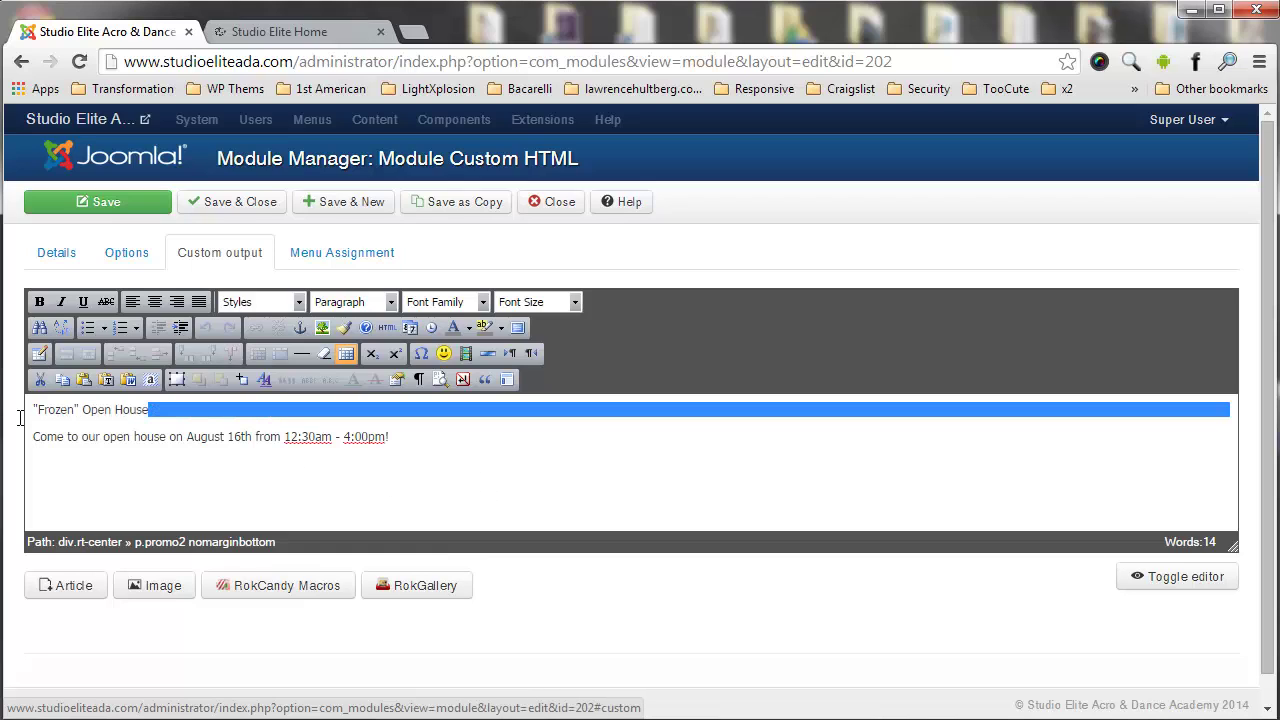
{"action": "left_click", "coordinate": [71, 412]}
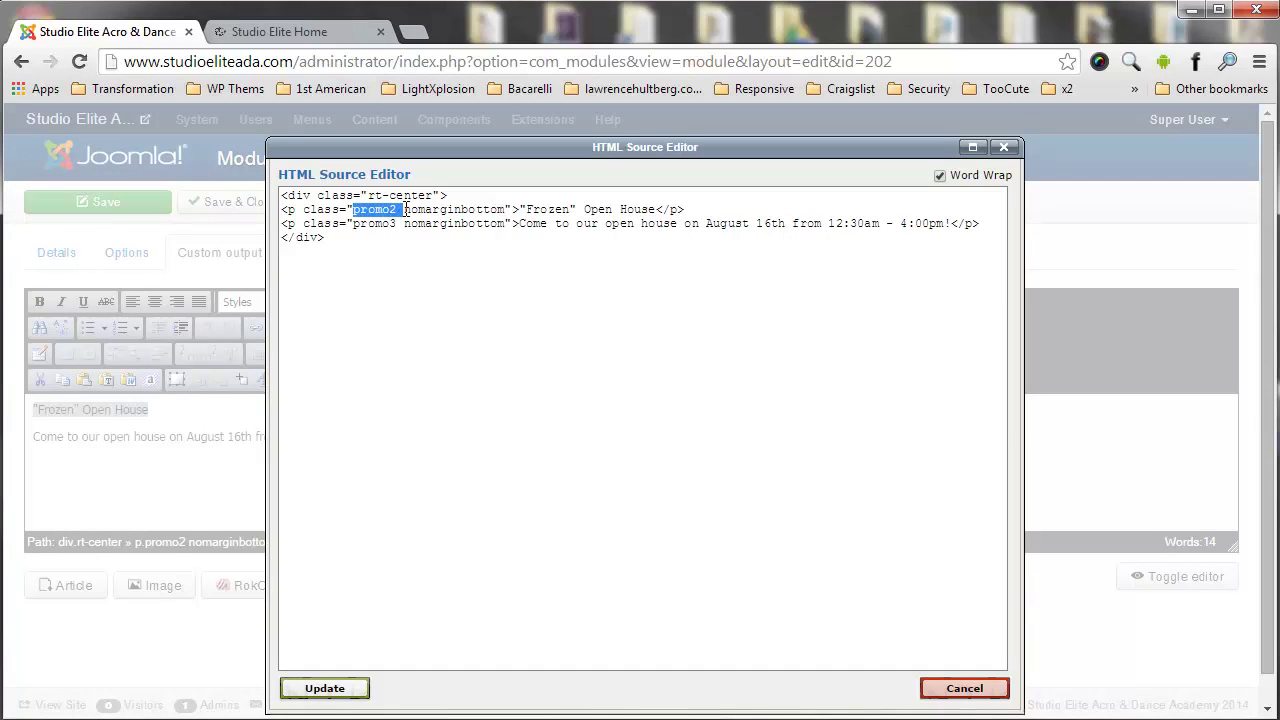
{"action": "left_click_drag", "start_coordinate": [519, 209], "coordinate": [283, 210]}
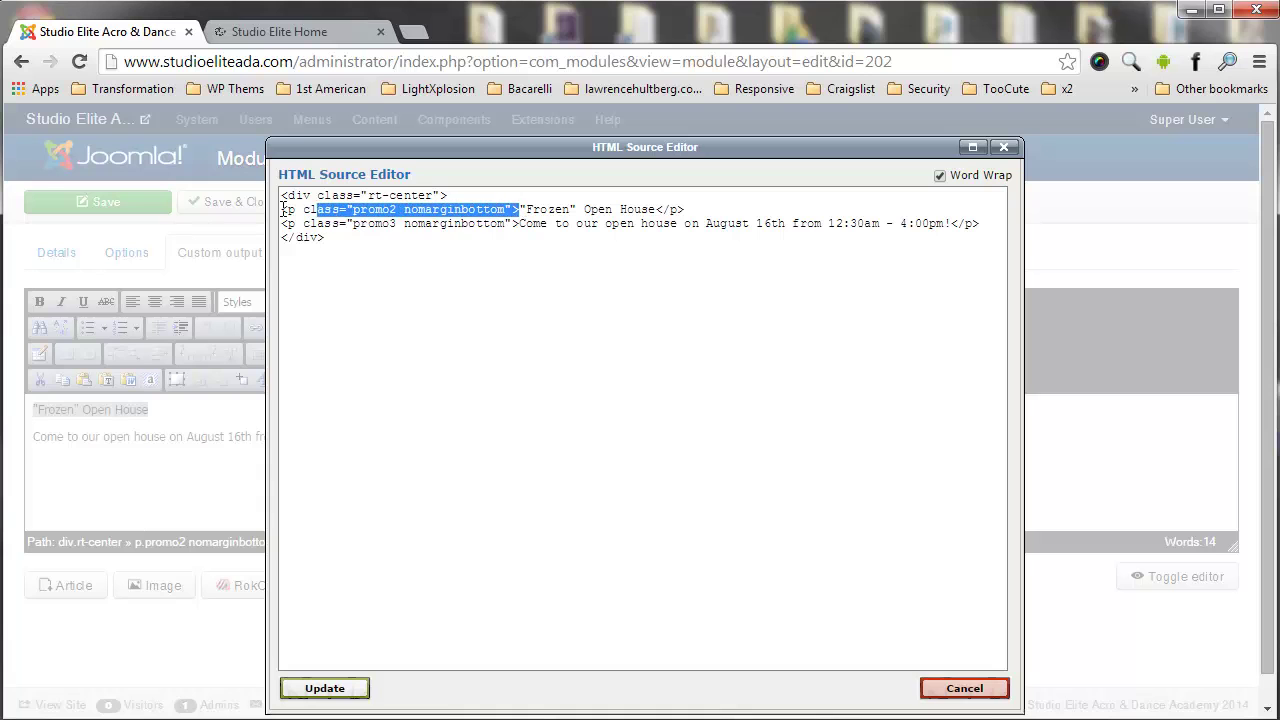
{"action": "left_click", "coordinate": [346, 38]}
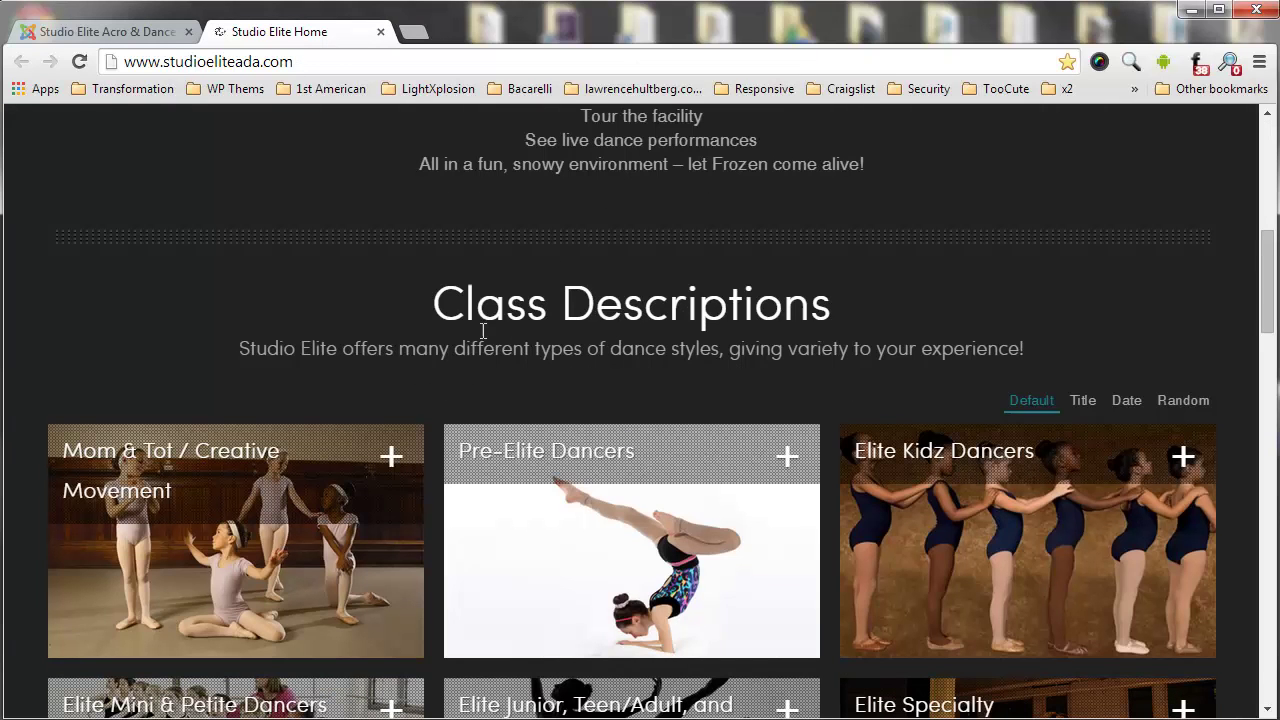
{"action": "left_click_drag", "start_coordinate": [483, 330], "coordinate": [832, 310]}
{"action": "right_click", "coordinate": [791, 302]}
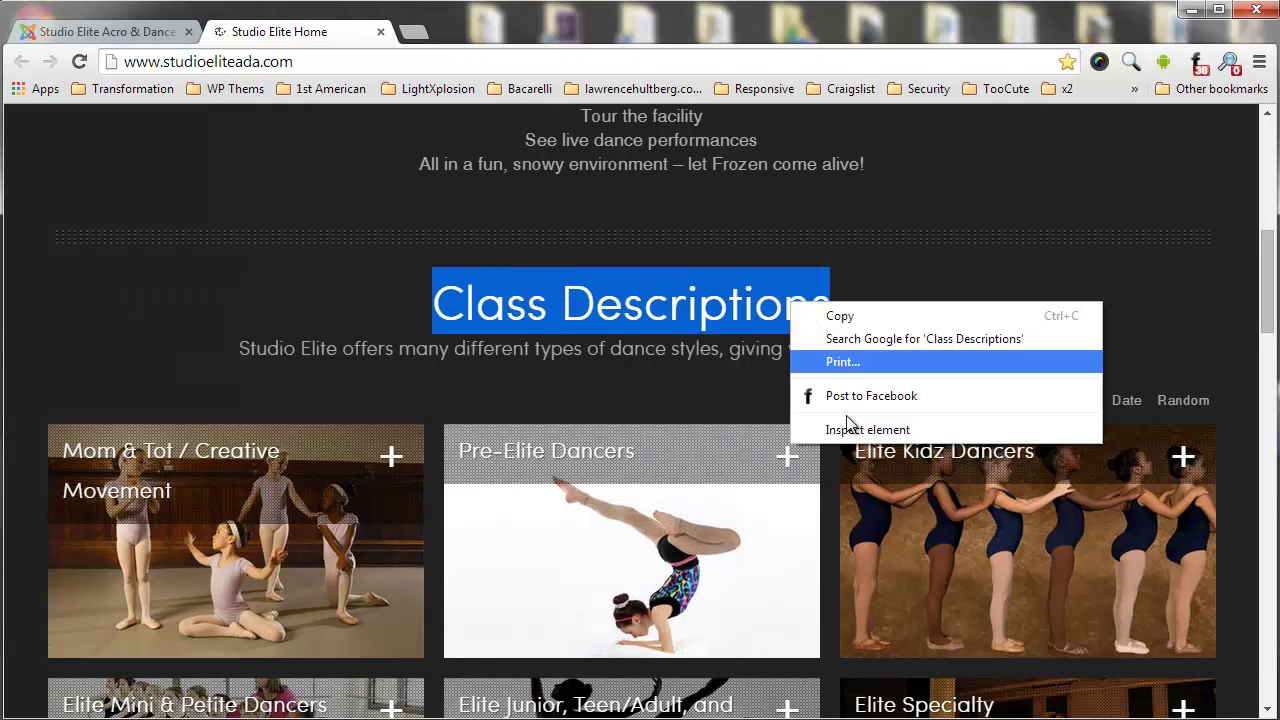
{"action": "left_click", "coordinate": [580, 443]}
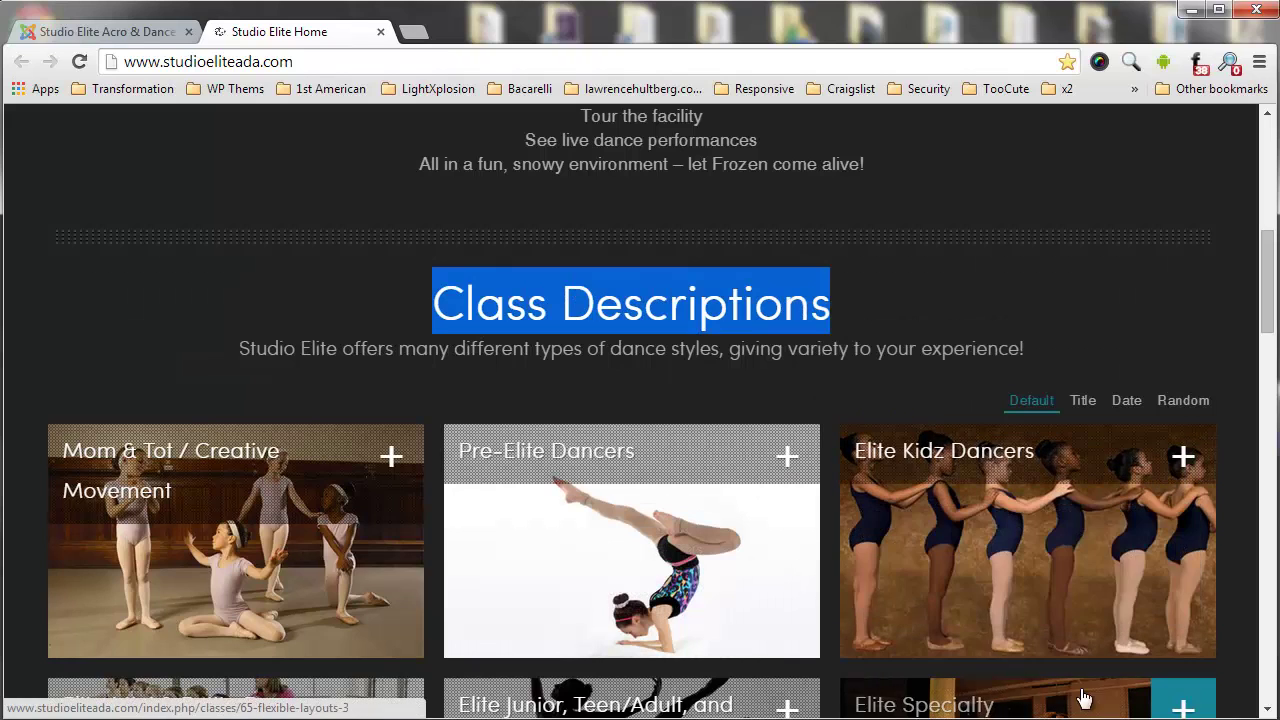
{"action": "key", "text": "ctrl+shift+i"}
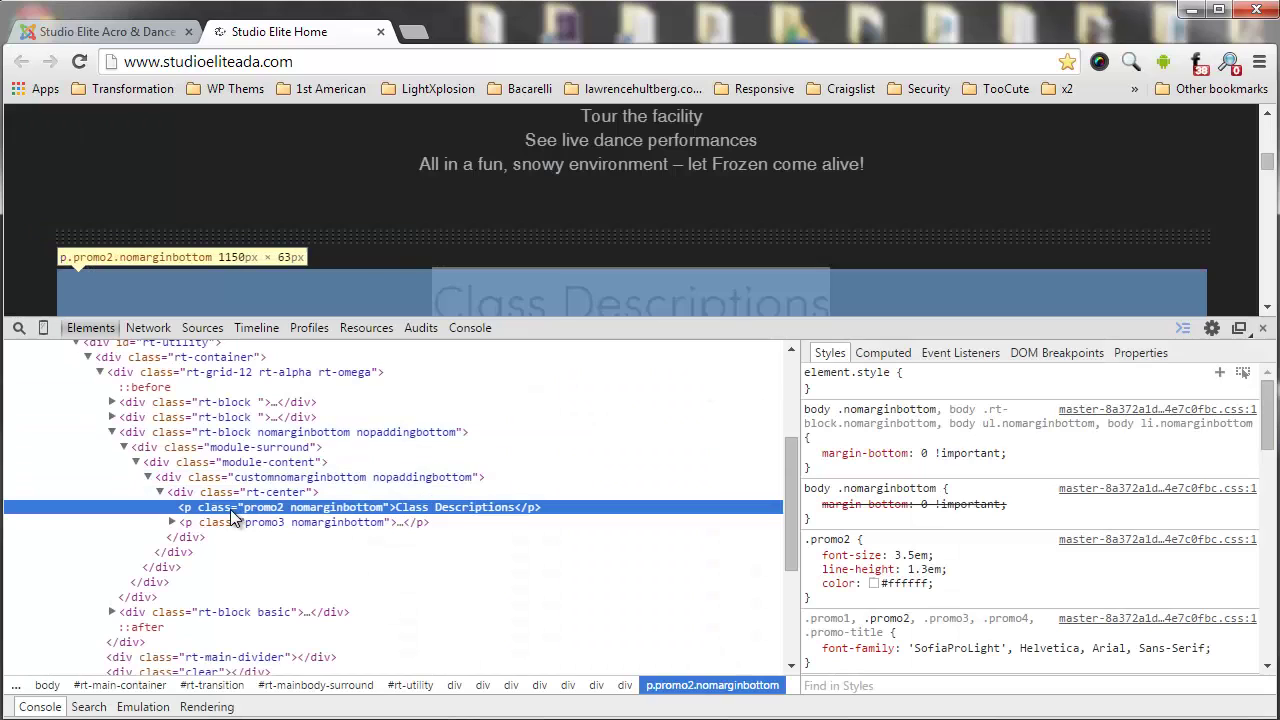
{"action": "right_click", "coordinate": [381, 508]}
{"action": "left_click", "coordinate": [449, 614]}
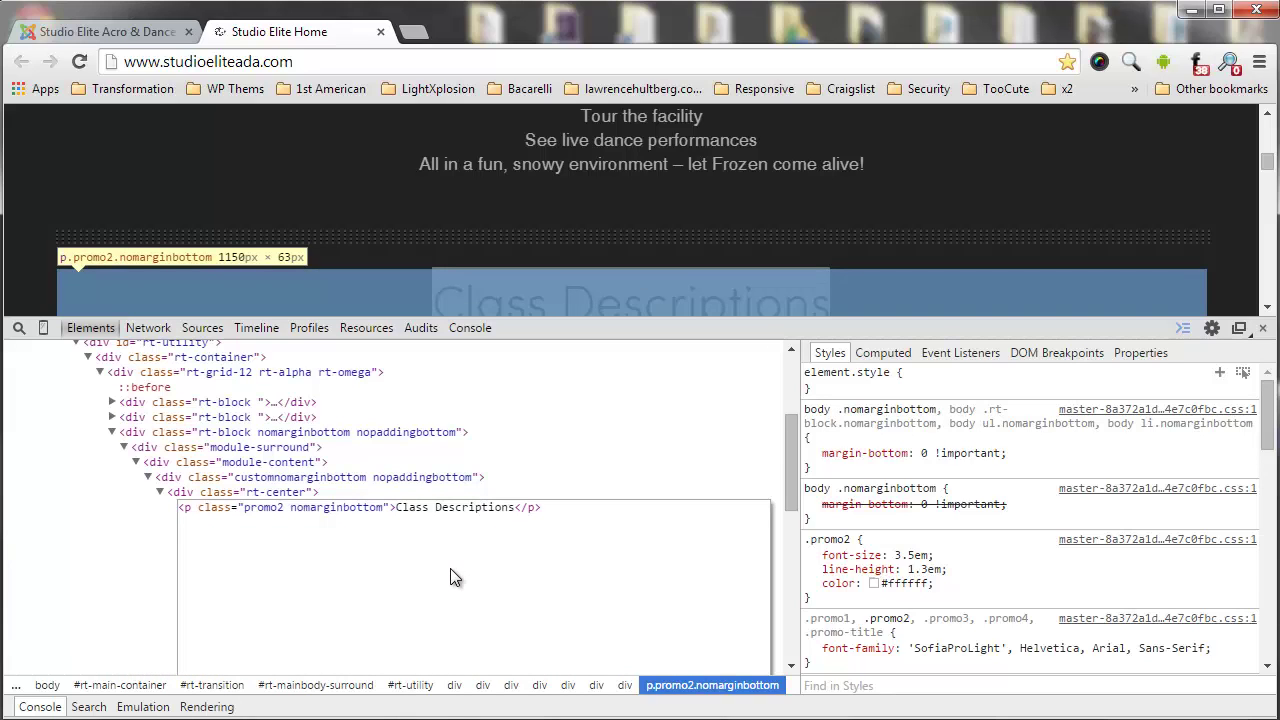
{"action": "left_click", "coordinate": [566, 530]}
{"action": "key", "text": "ctrl+a"}
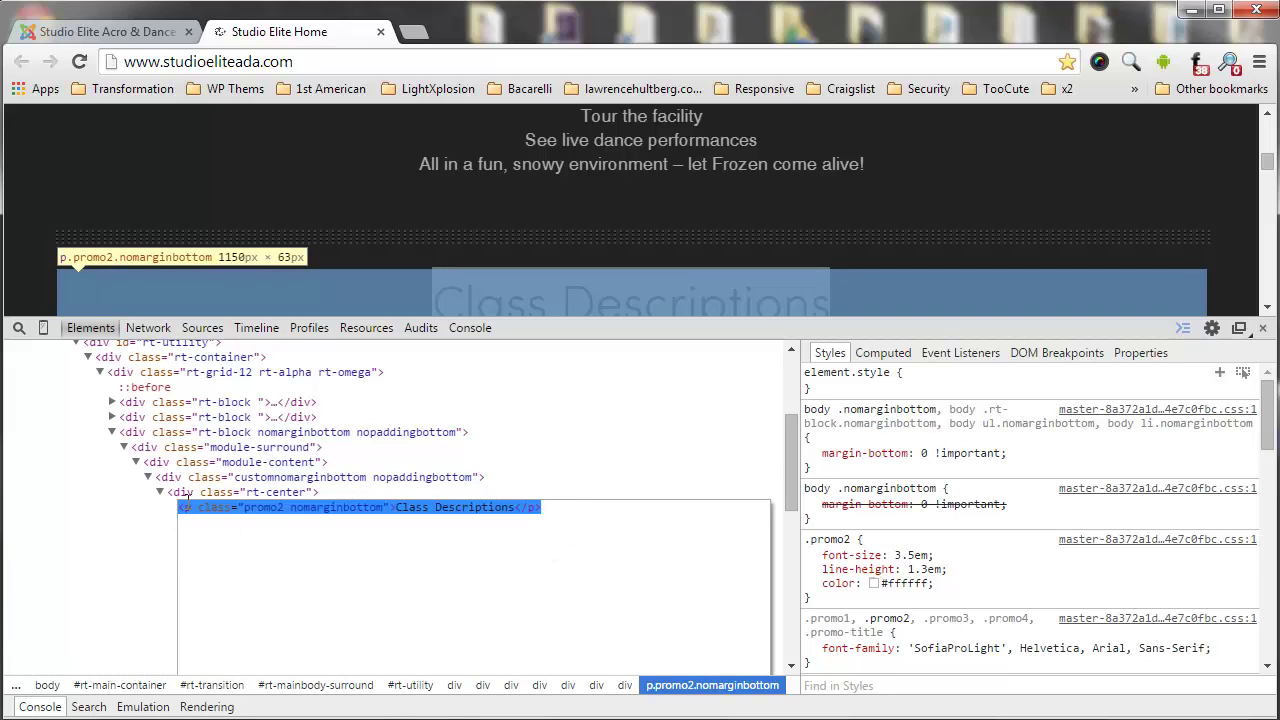
{"action": "left_click", "coordinate": [87, 27]}
{"action": "left_click", "coordinate": [484, 280]}
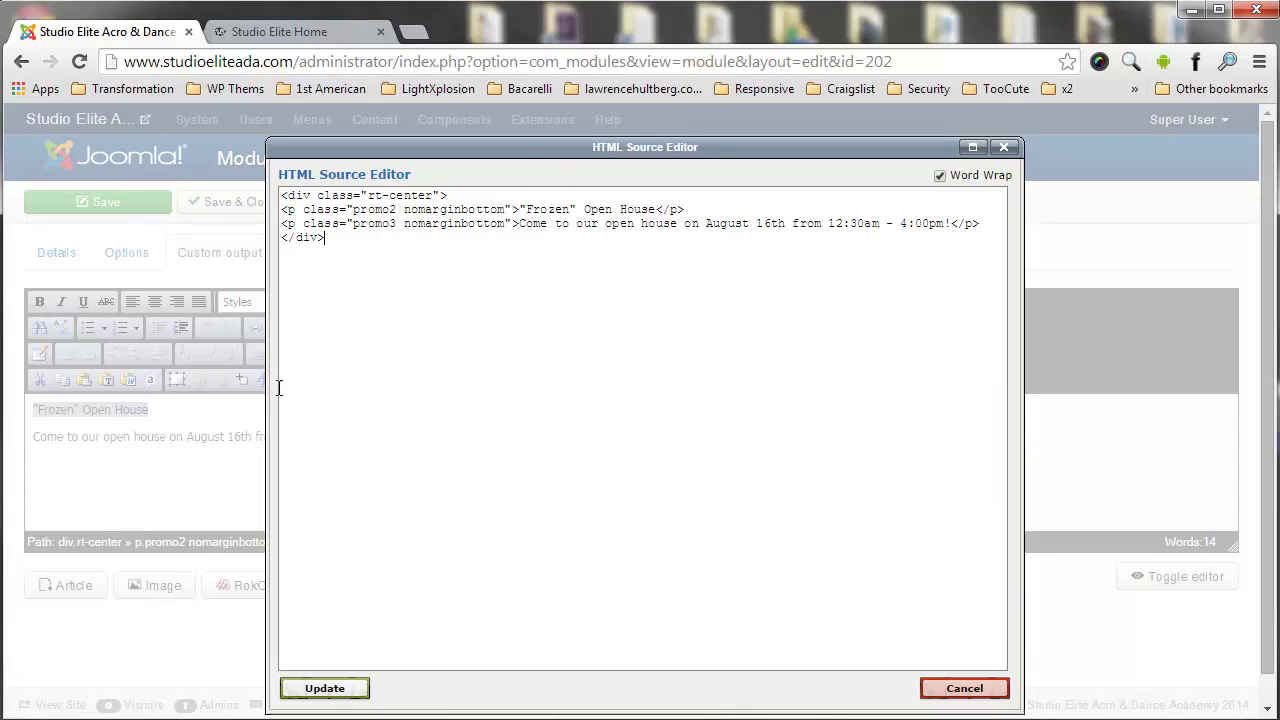
Select the heading in the HTML source, cancel without changes, and return to the live homepage.
{"action": "left_click", "coordinate": [521, 226], "text": "shift"}
{"action": "left_click", "coordinate": [643, 209]}
{"action": "left_click_drag", "start_coordinate": [653, 209], "coordinate": [533, 209]}
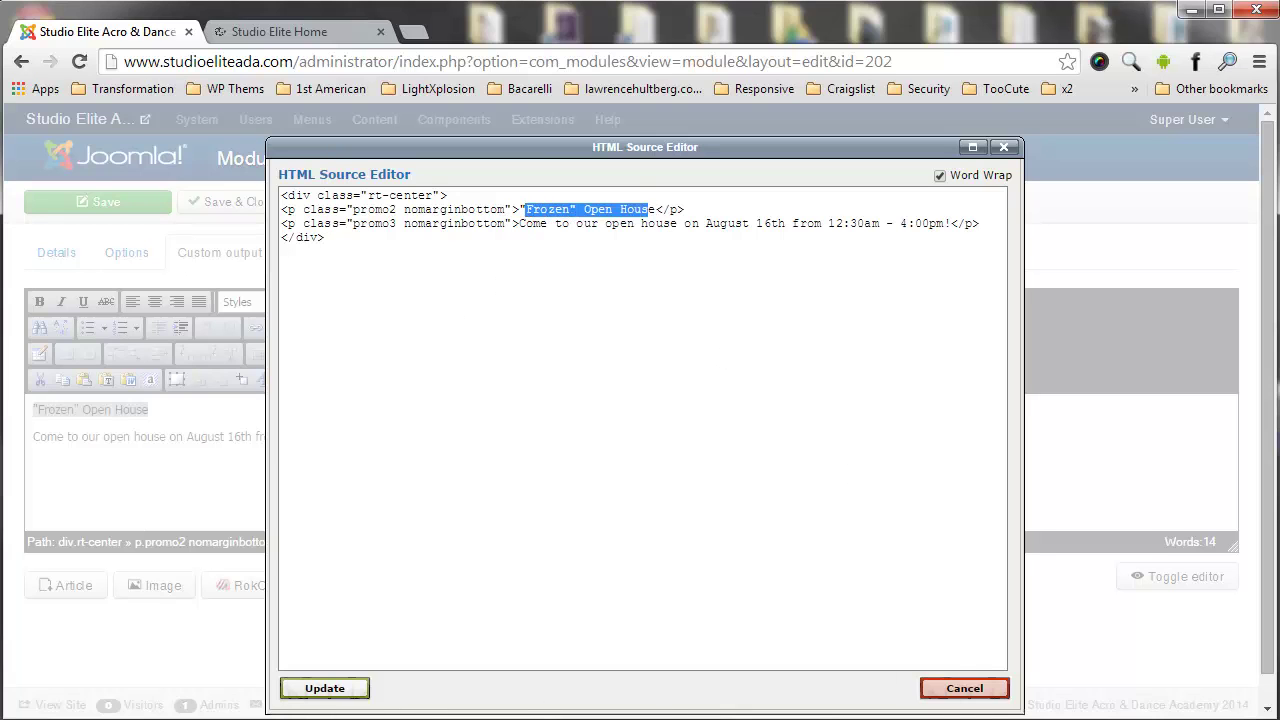
{"action": "left_click", "coordinate": [952, 690]}
{"action": "left_click", "coordinate": [233, 440]}
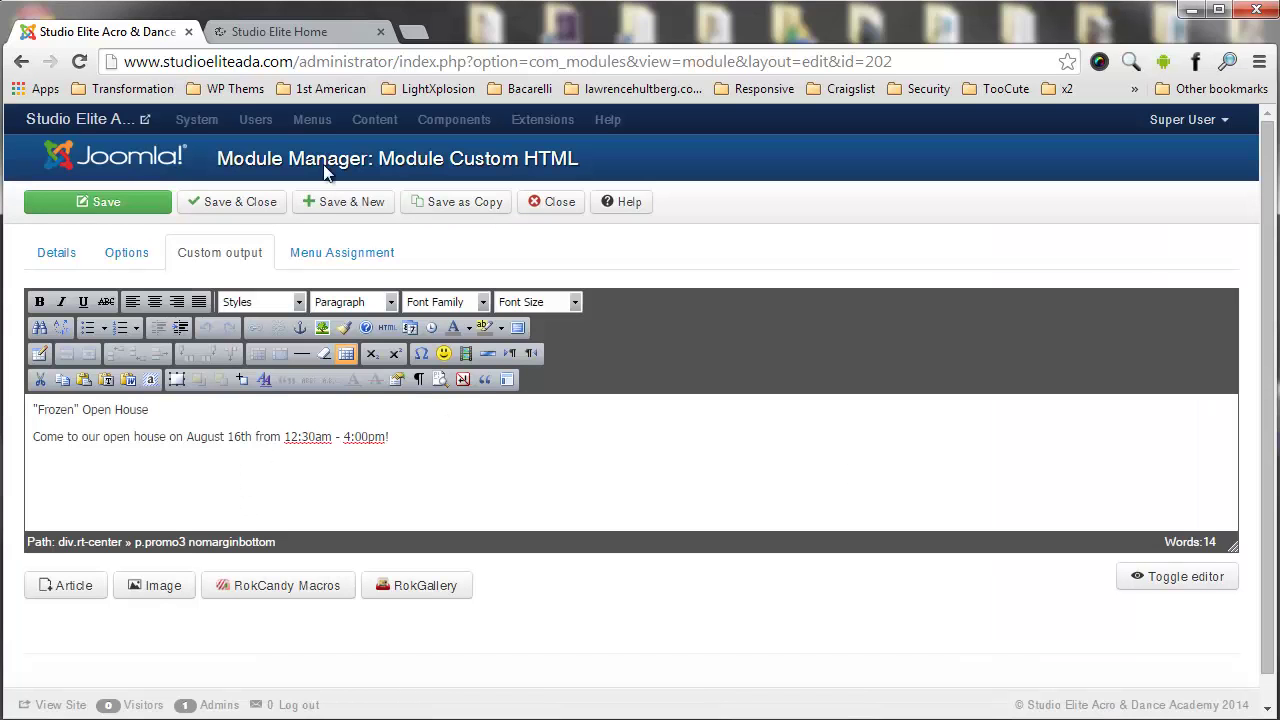
{"action": "left_click", "coordinate": [241, 28]}
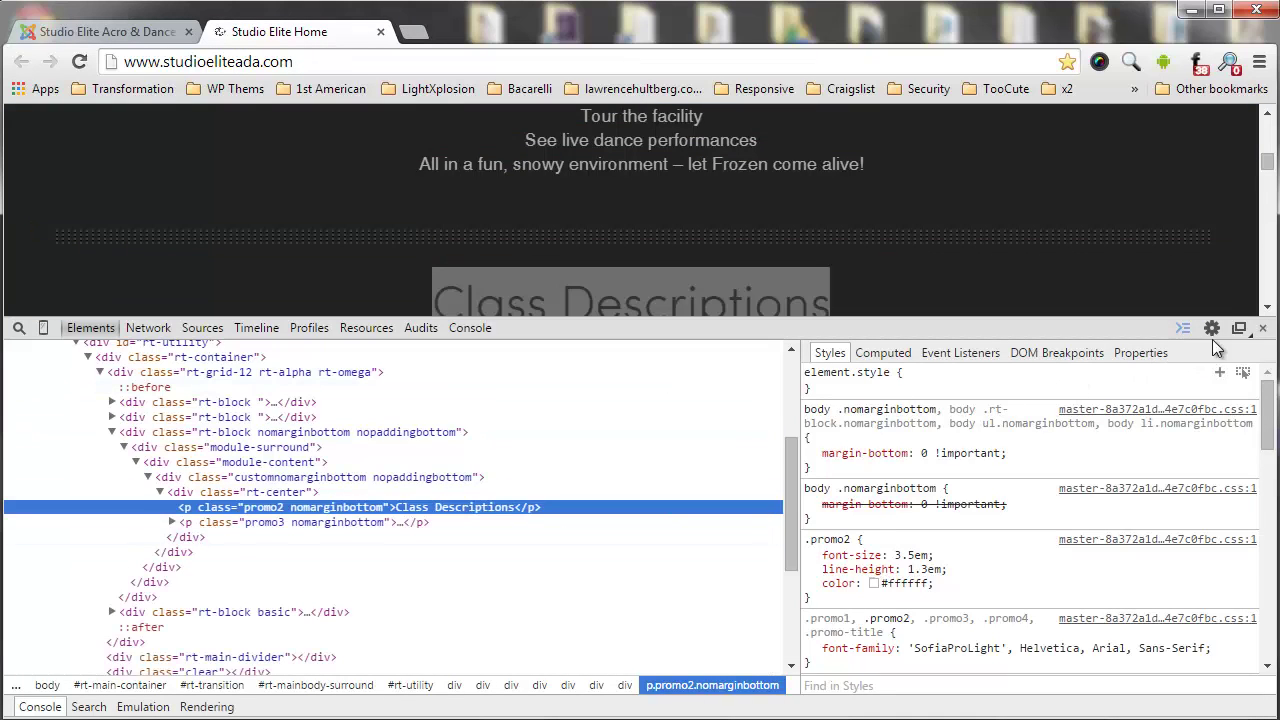
Close developer tools, scroll through the homepage's Frozen section, and return to the module 202 editor.
{"action": "left_click", "coordinate": [1263, 329]}
{"action": "scroll", "coordinate": [697, 340], "scroll_direction": "up", "scroll_amount": 4}
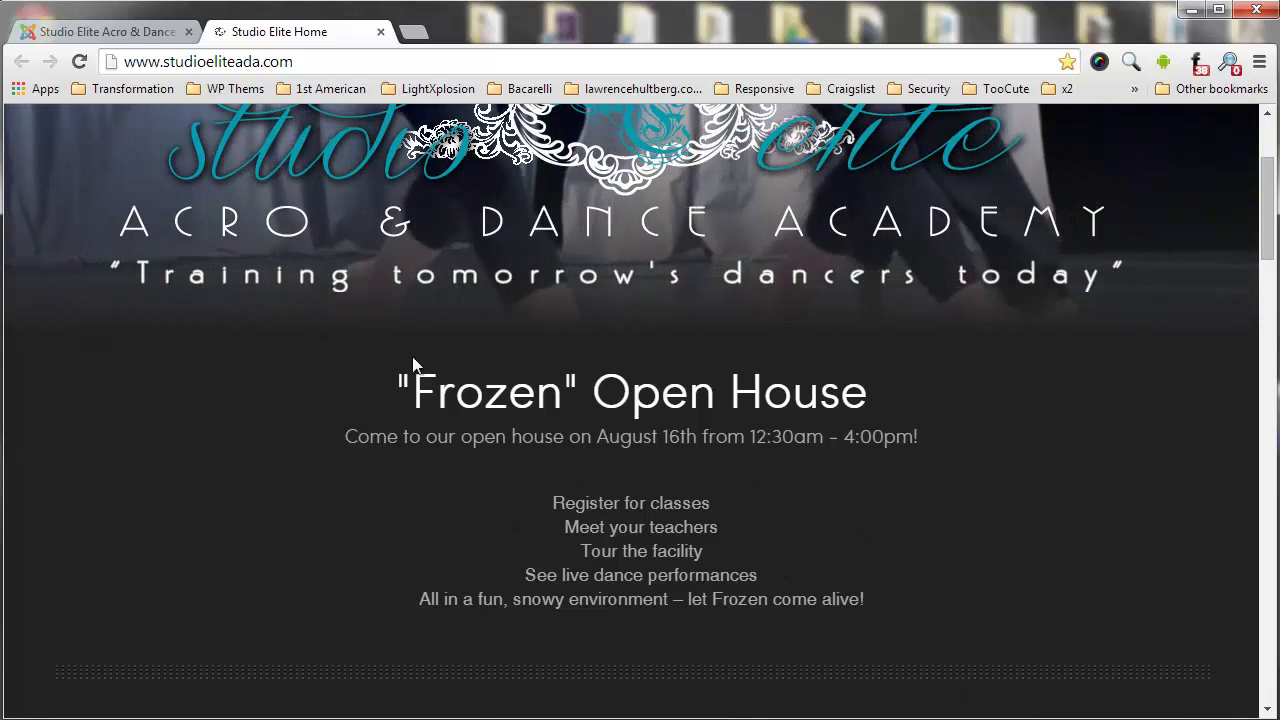
{"action": "scroll", "coordinate": [590, 411], "scroll_direction": "up", "scroll_amount": 2}
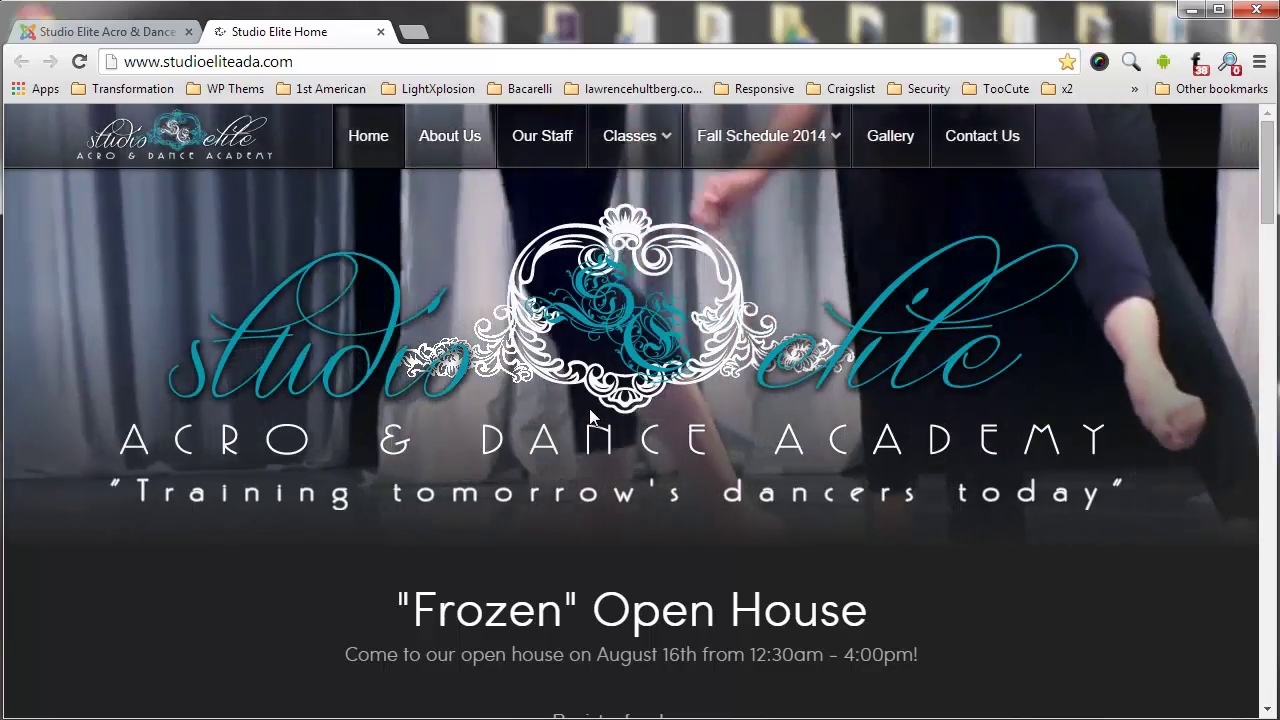
{"action": "scroll", "coordinate": [589, 408], "scroll_direction": "down", "scroll_amount": 4}
{"action": "scroll", "coordinate": [589, 408], "scroll_direction": "up", "scroll_amount": 4}
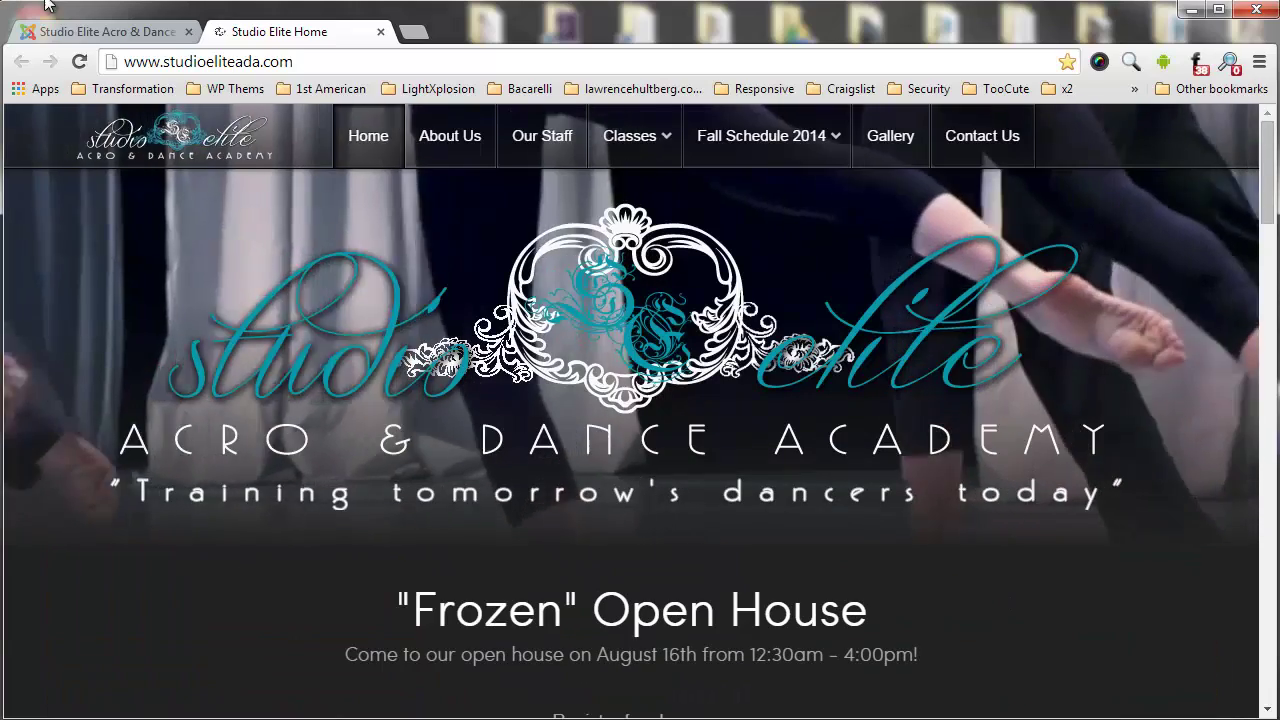
{"action": "left_click", "coordinate": [104, 38]}
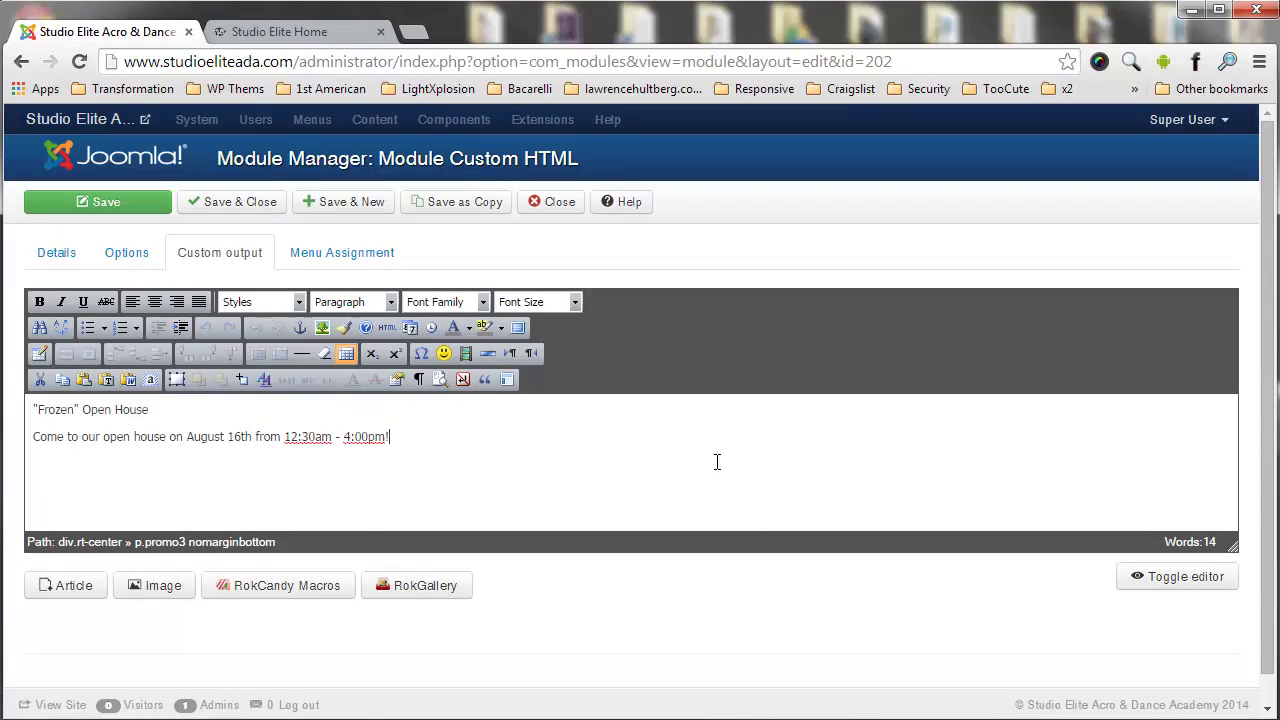
Set Show Title to Show on the "Frozen" Open House module's Details and save it.
{"action": "left_click", "coordinate": [126, 252]}
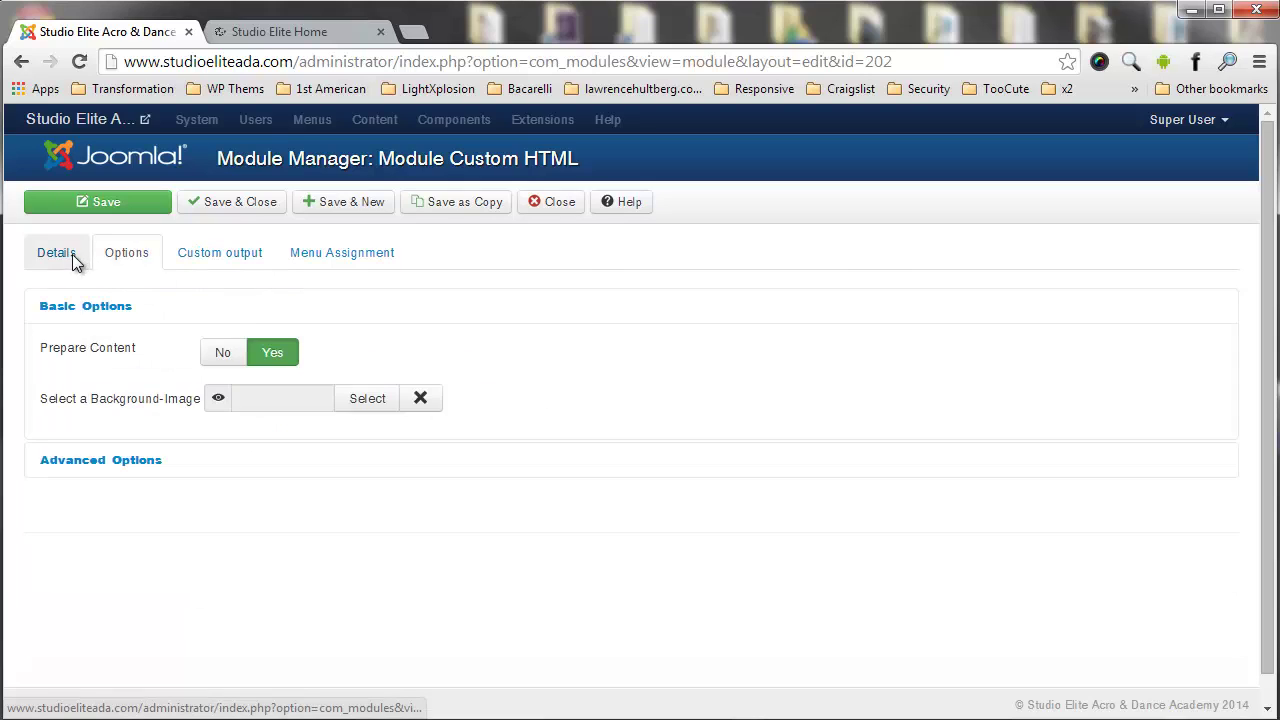
{"action": "left_click", "coordinate": [56, 256]}
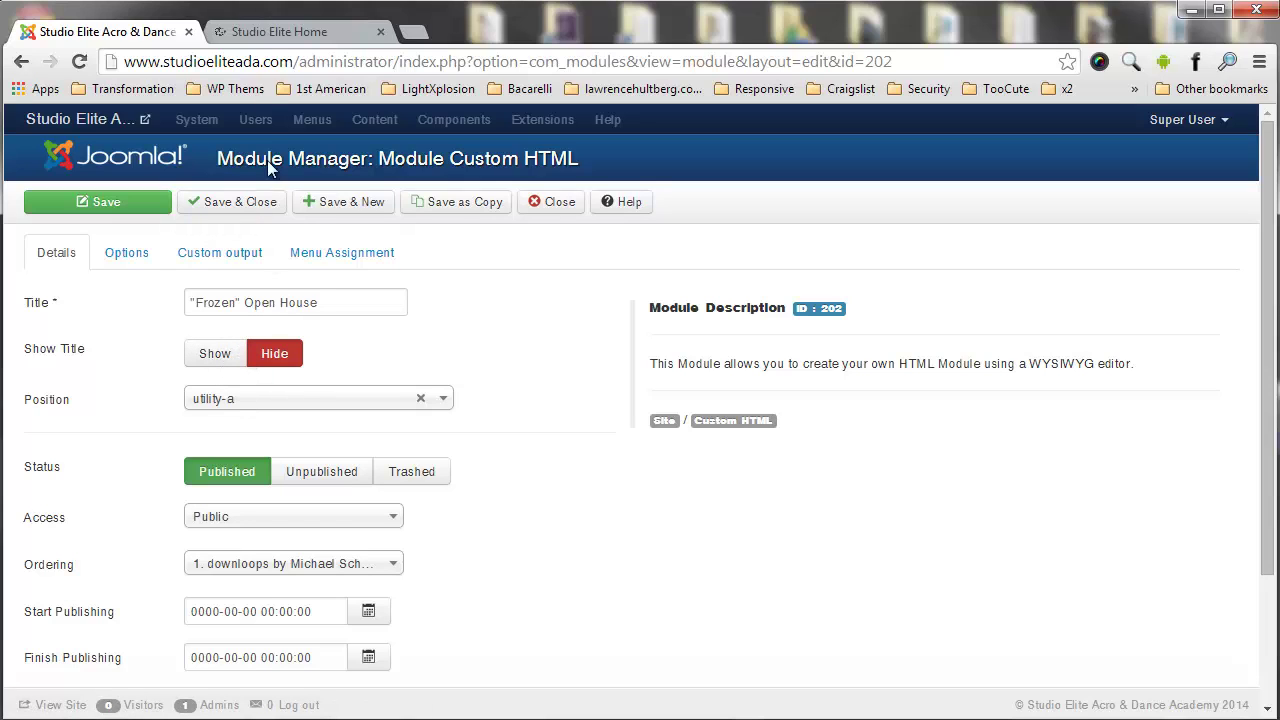
{"action": "left_click", "coordinate": [222, 260]}
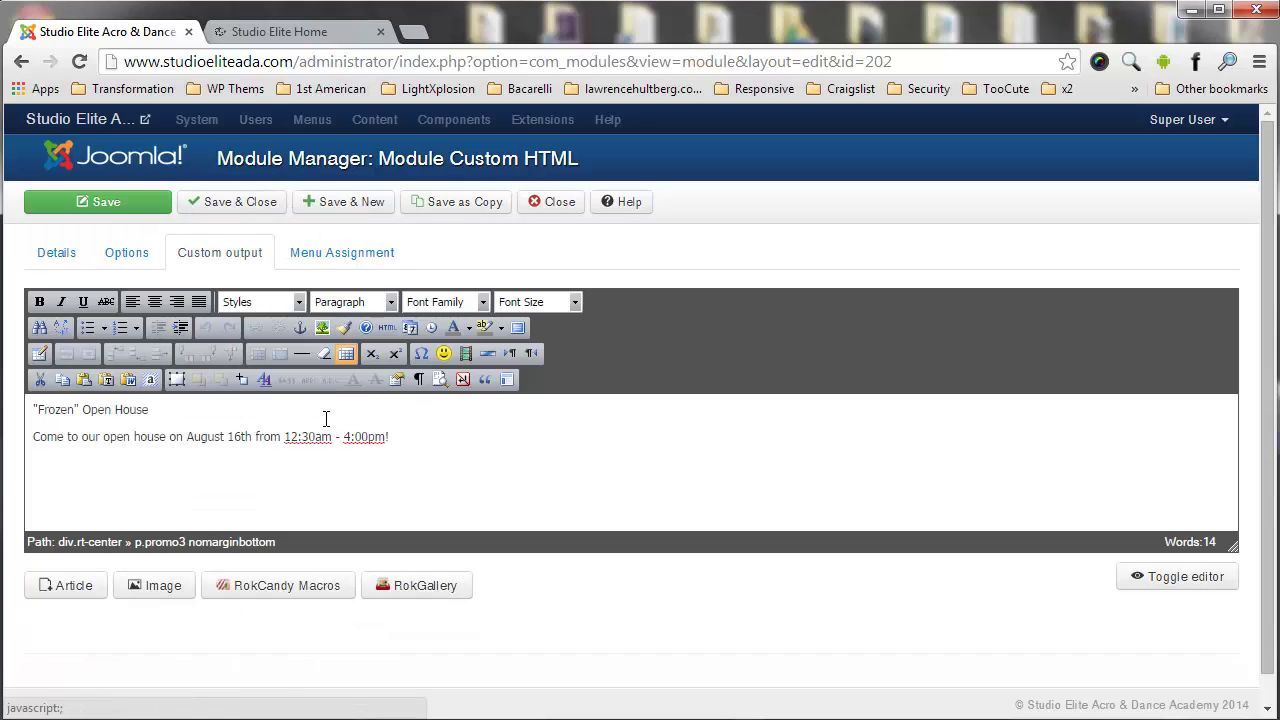
{"action": "mouse_move", "coordinate": [197, 412]}
{"action": "left_mouse_down"}
{"action": "mouse_move", "coordinate": [74, 410]}
{"action": "mouse_move", "coordinate": [186, 392]}
{"action": "left_mouse_up"}
{"action": "left_click", "coordinate": [195, 421]}
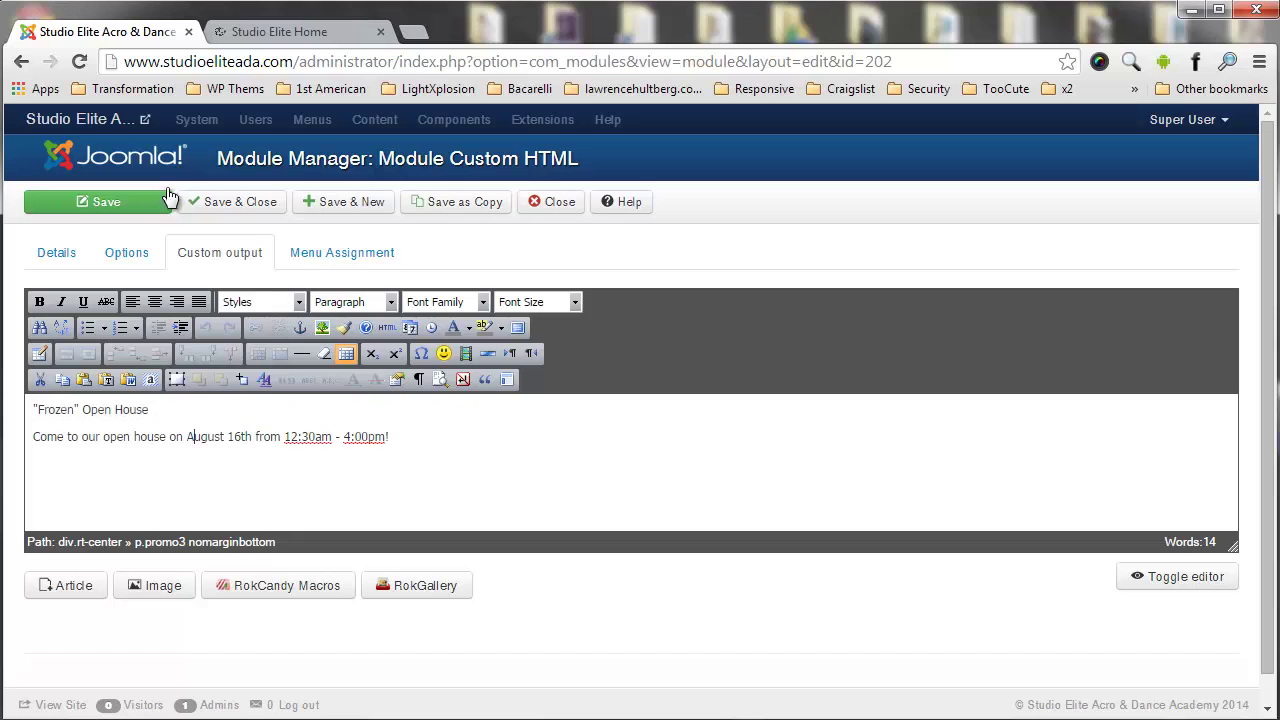
{"action": "left_click", "coordinate": [57, 254]}
{"action": "left_click", "coordinate": [214, 354]}
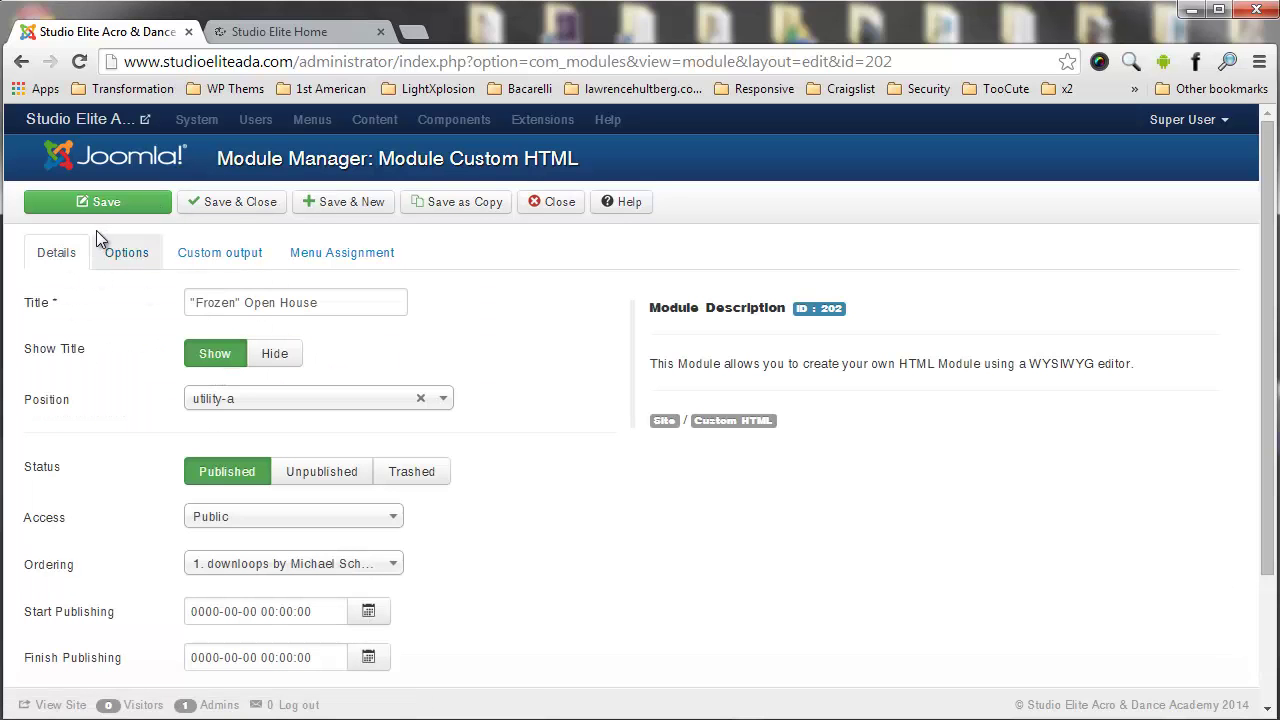
{"action": "left_click", "coordinate": [107, 204]}
{"action": "left_click", "coordinate": [305, 31]}
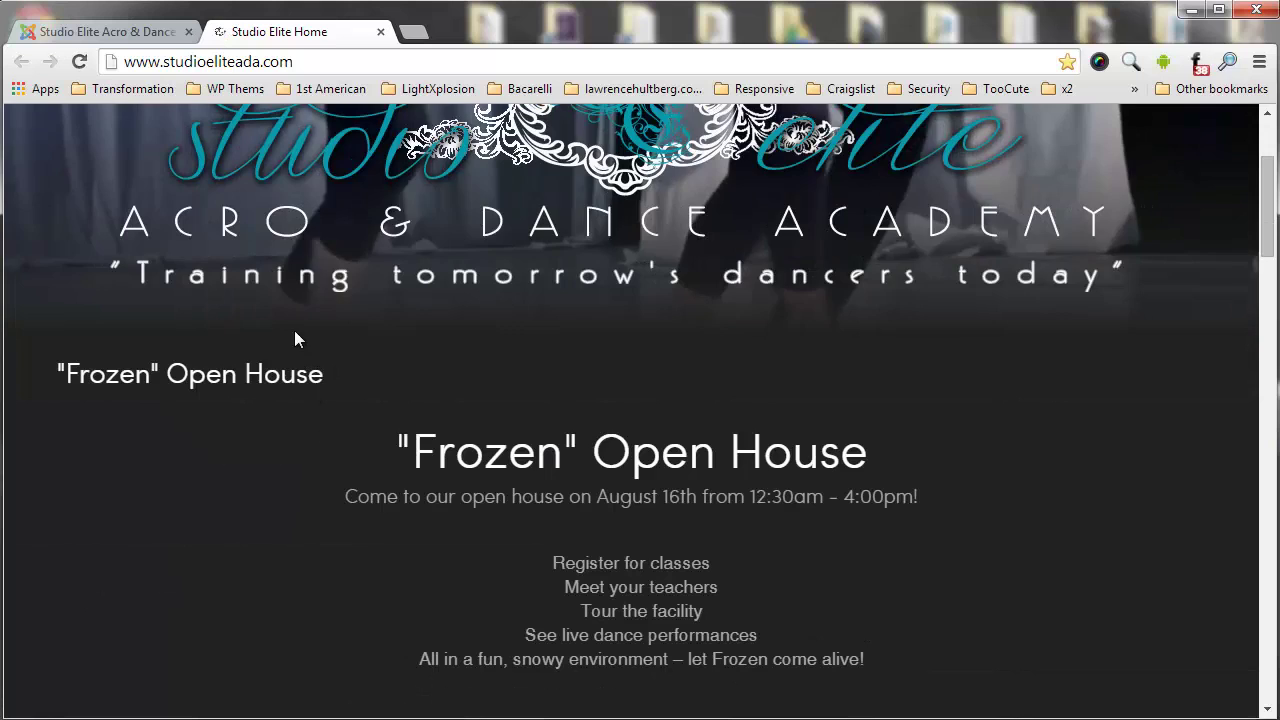
Compare the new module title with the large "Frozen" Open House and Class Descriptions headings.
{"action": "left_click_drag", "start_coordinate": [327, 372], "coordinate": [44, 372]}
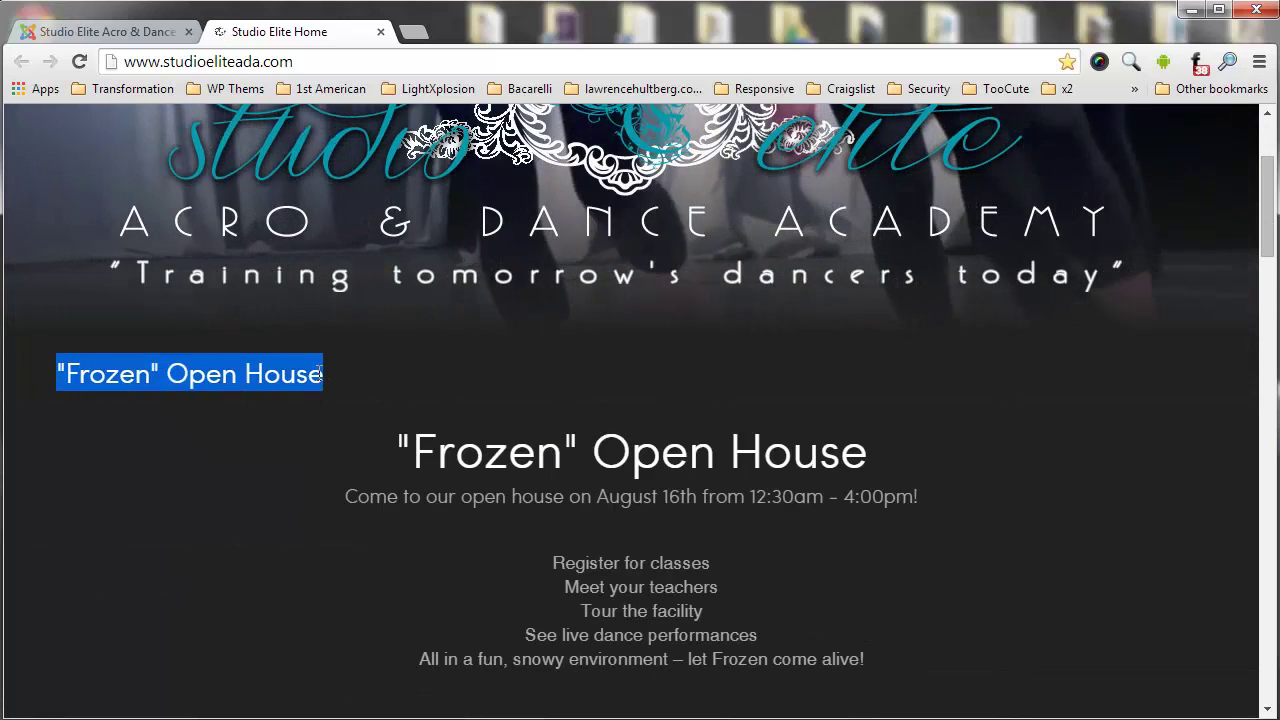
{"action": "scroll", "coordinate": [315, 377], "scroll_direction": "down", "scroll_amount": 2}
{"action": "left_click_drag", "start_coordinate": [437, 587], "coordinate": [396, 580]}
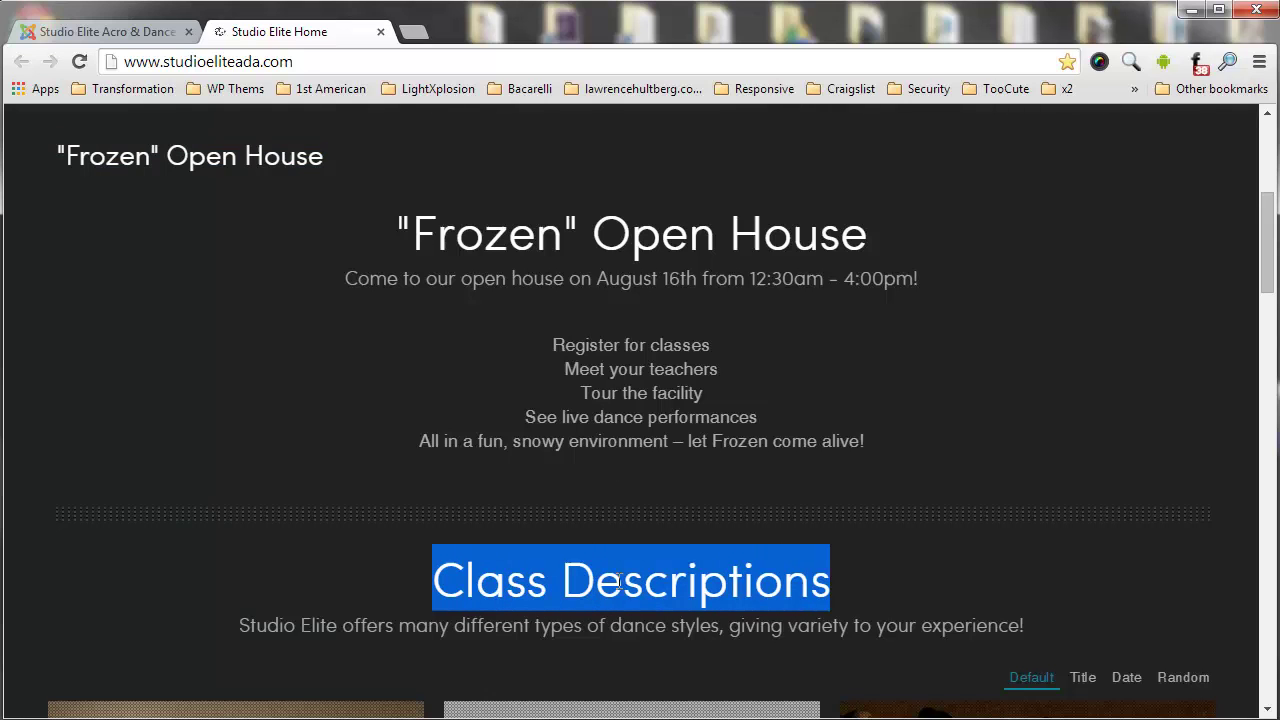
{"action": "left_click", "coordinate": [499, 592]}
{"action": "scroll", "coordinate": [542, 310], "scroll_direction": "up", "scroll_amount": 2}
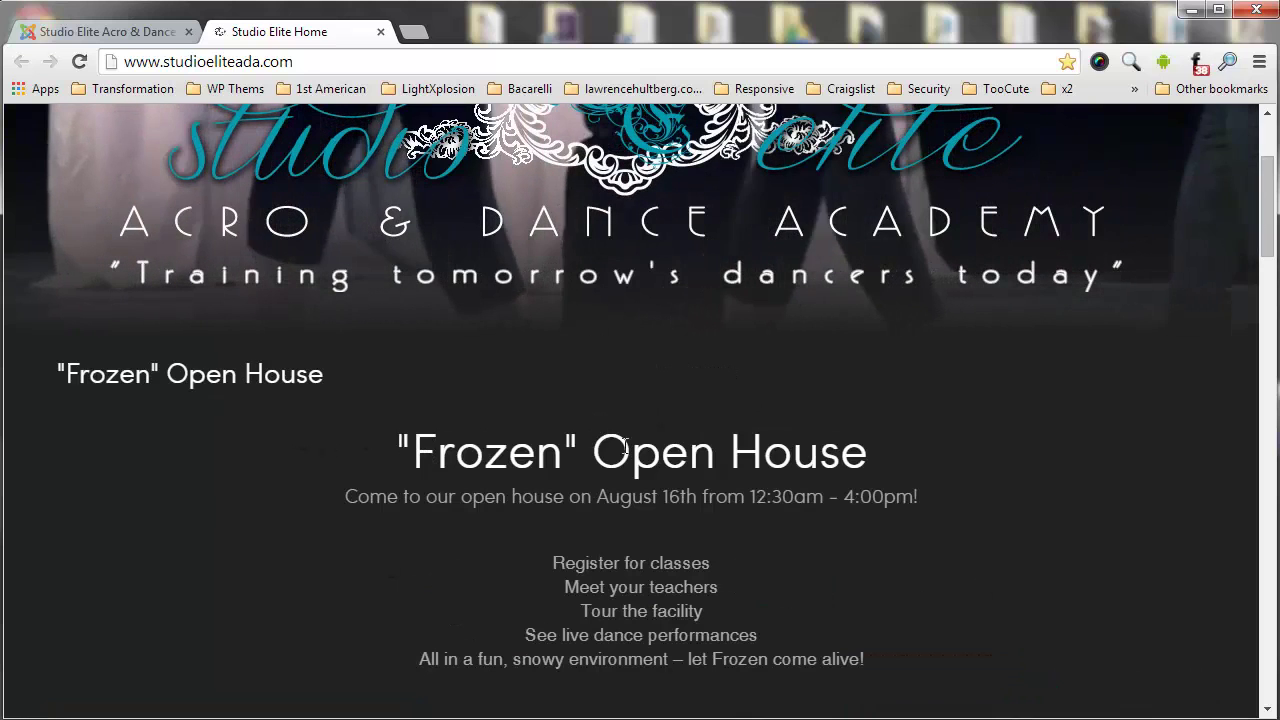
{"action": "left_click_drag", "start_coordinate": [397, 458], "coordinate": [880, 452]}
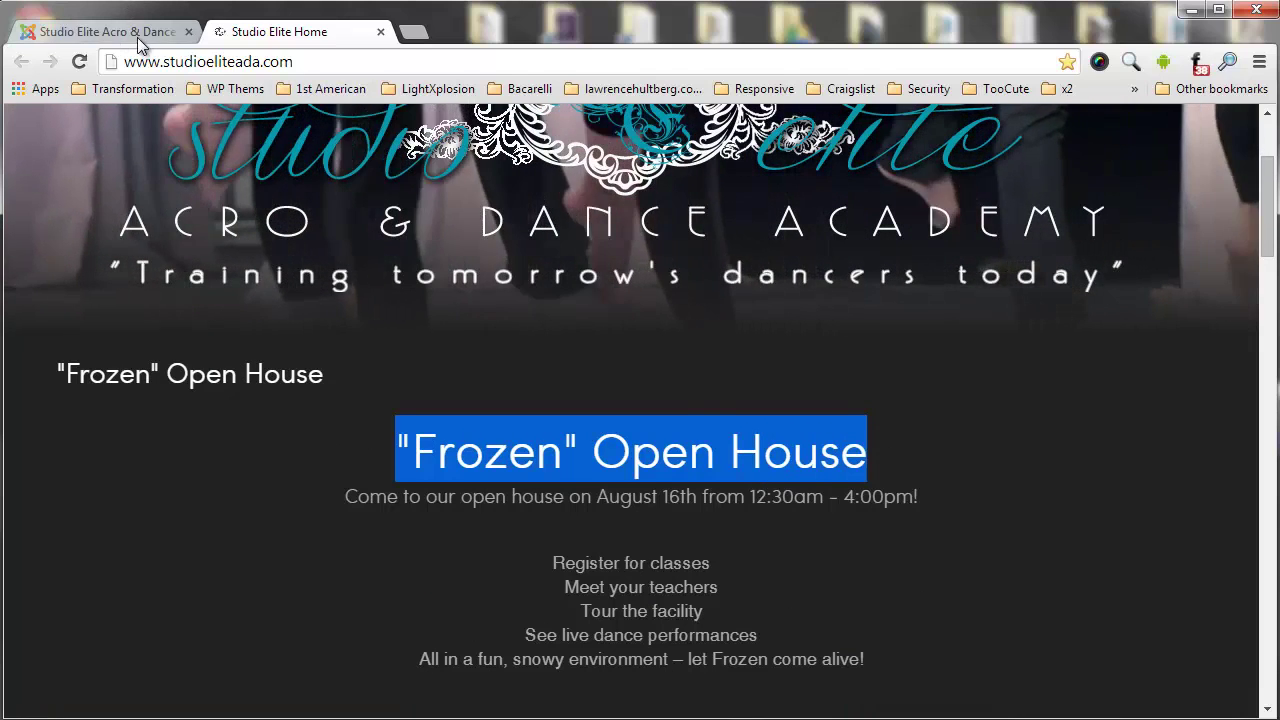
{"action": "left_click", "coordinate": [135, 32]}
Set Show Title to Hide for the 'Frozen' Open House module.
{"action": "left_click", "coordinate": [274, 432]}
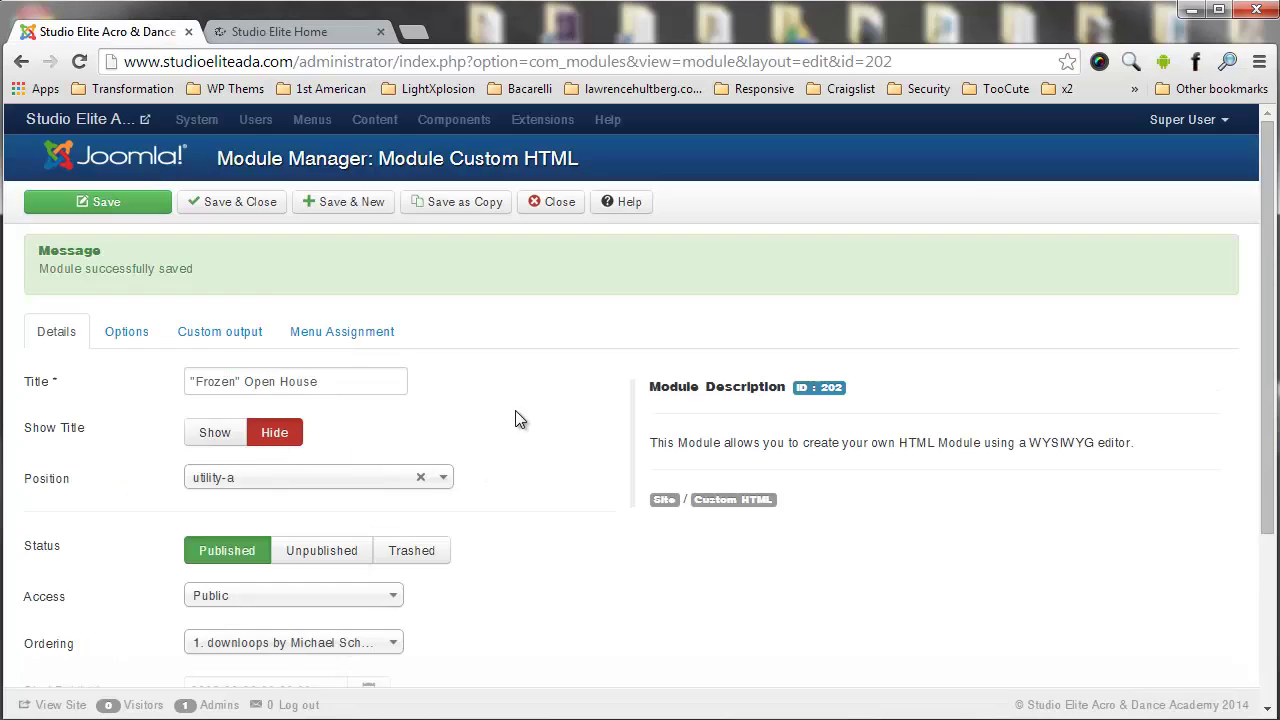
{"action": "scroll", "coordinate": [517, 420], "scroll_direction": "down", "scroll_amount": 3}
{"action": "scroll", "coordinate": [337, 256], "scroll_direction": "up", "scroll_amount": 3}
{"action": "triple_click", "coordinate": [226, 384]}
Review the module's custom HTML text and its Menu Assignment pages.
{"action": "left_click", "coordinate": [203, 331]}
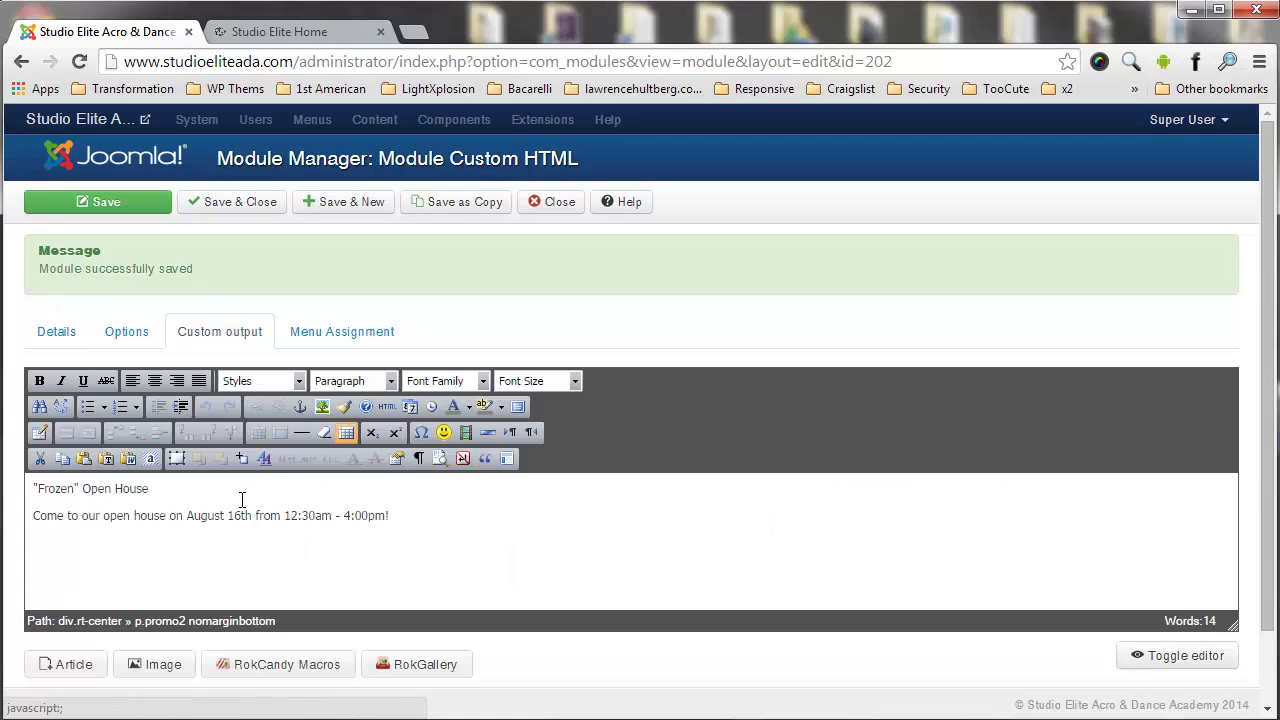
{"action": "triple_click", "coordinate": [58, 492]}
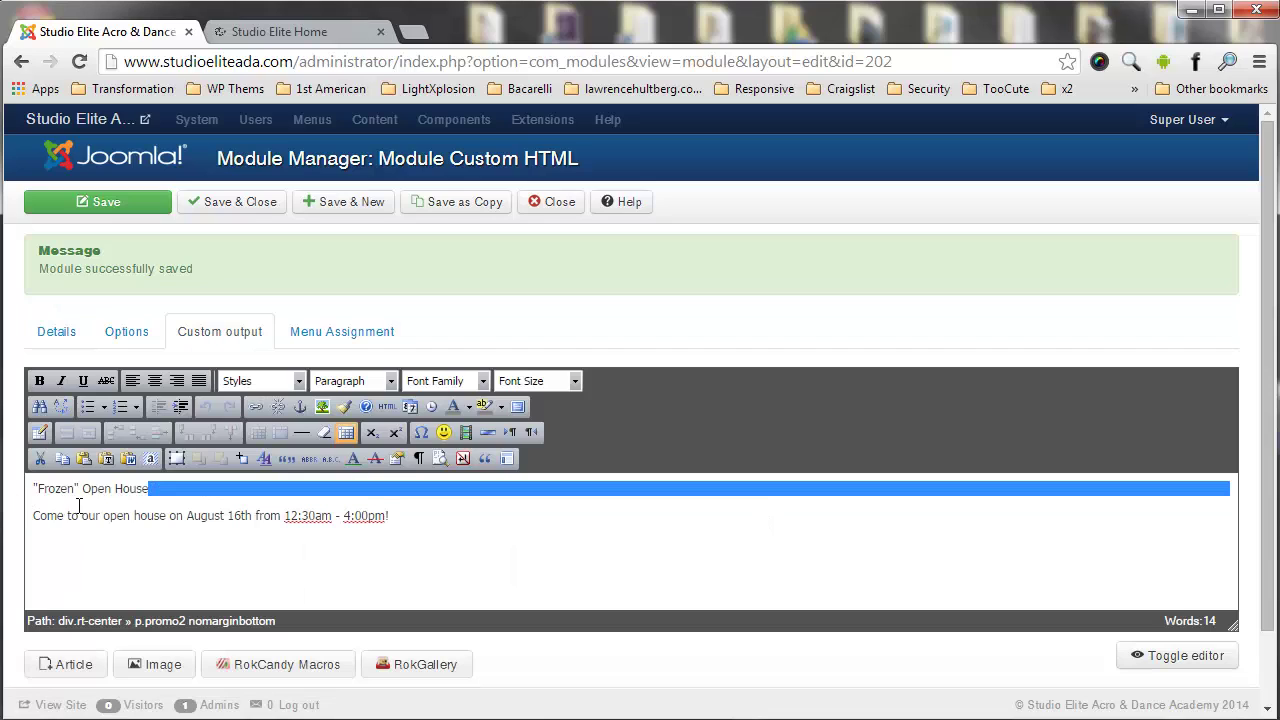
{"action": "left_click", "coordinate": [320, 517]}
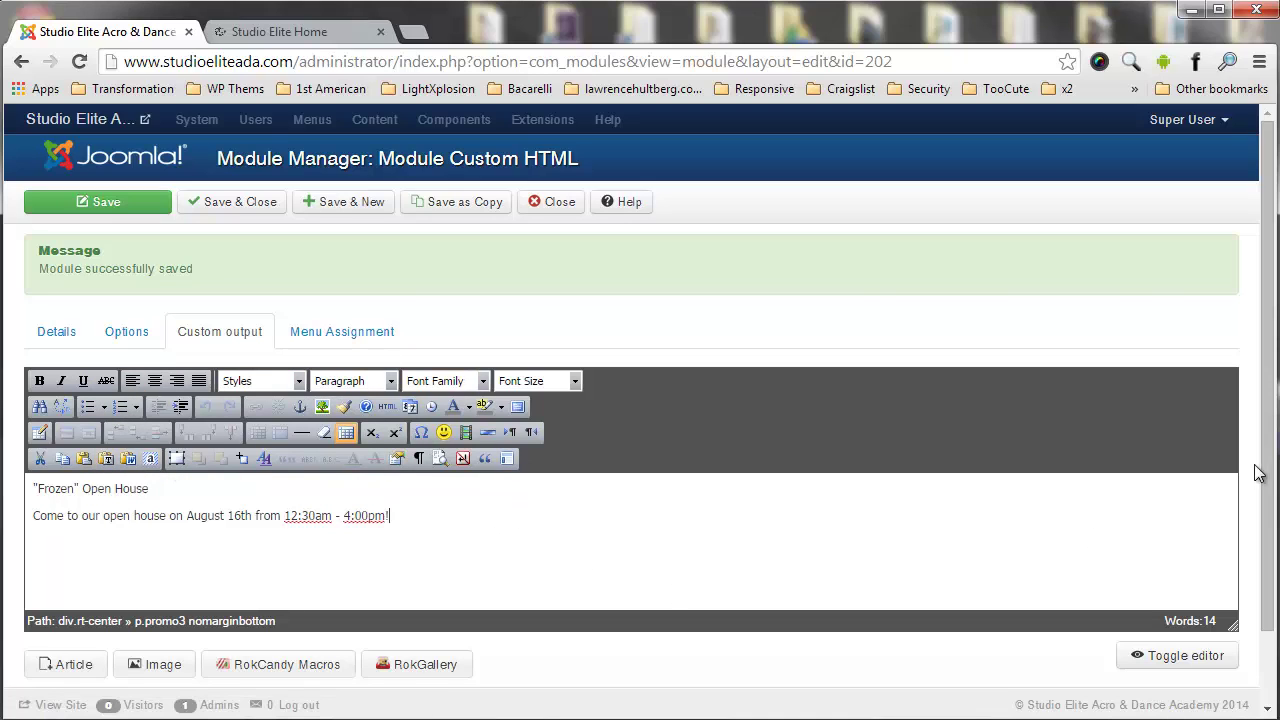
{"action": "scroll", "coordinate": [1274, 456], "scroll_direction": "down", "scroll_amount": 1}
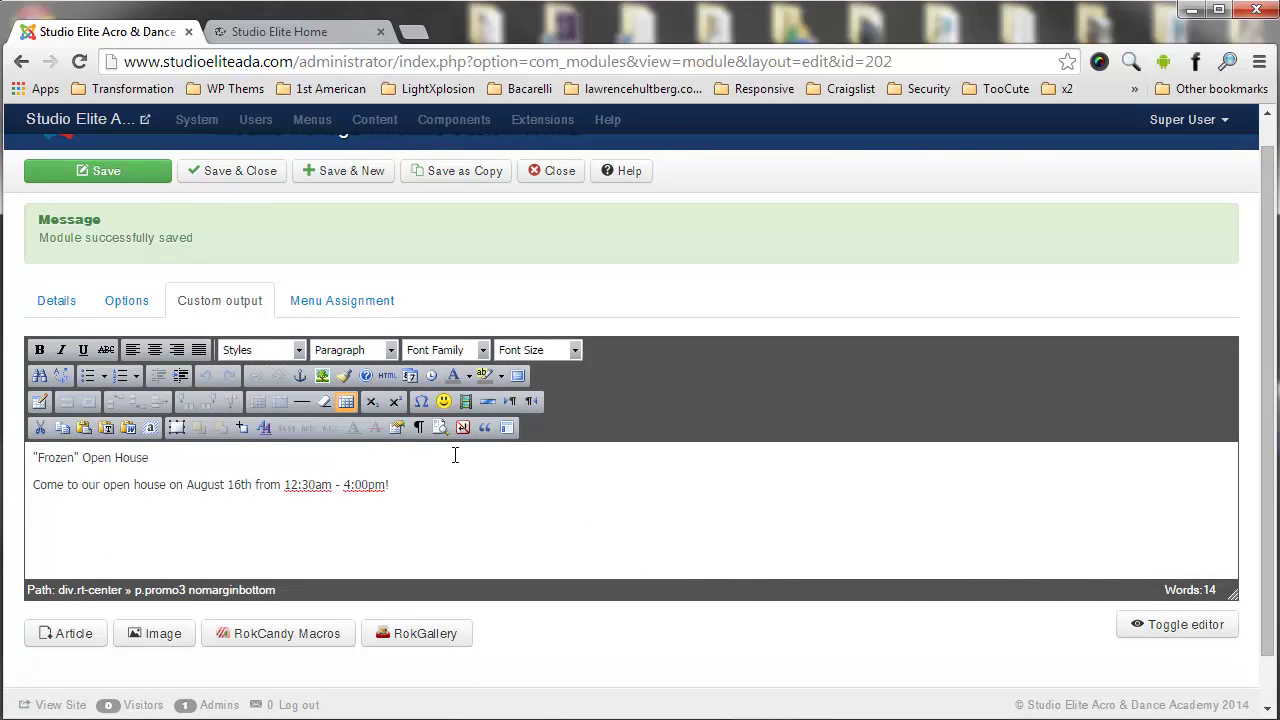
{"action": "left_click", "coordinate": [343, 299]}
{"action": "scroll", "coordinate": [275, 408], "scroll_direction": "down", "scroll_amount": 3}
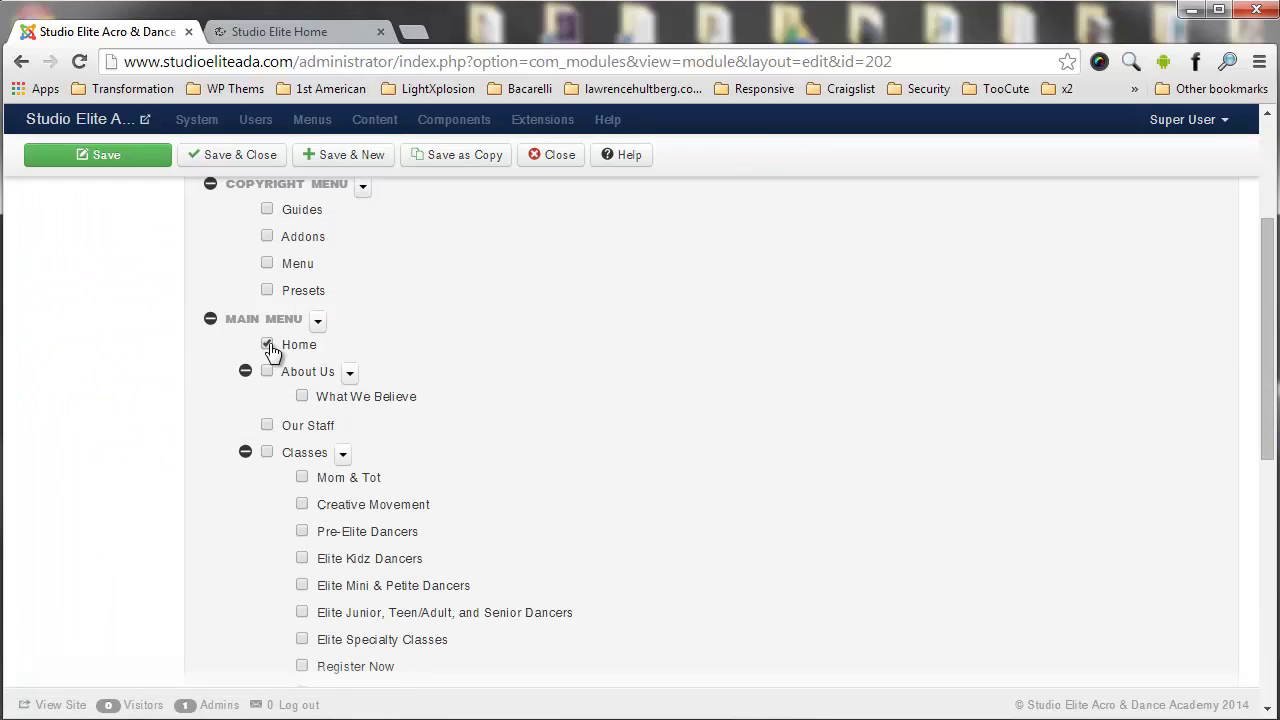
Save module 202 with its title hidden, back on Details, and start a new browser tab.
{"action": "key", "text": "ctrl+s"}
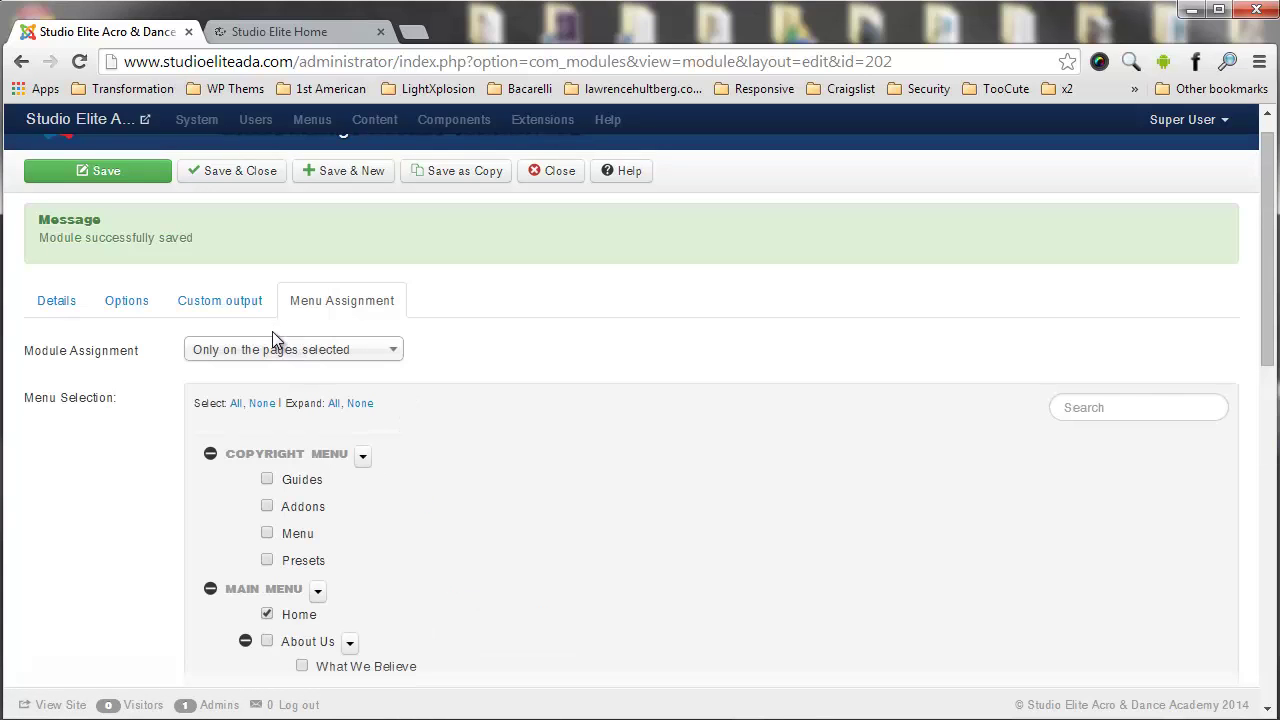
{"action": "left_click", "coordinate": [63, 307]}
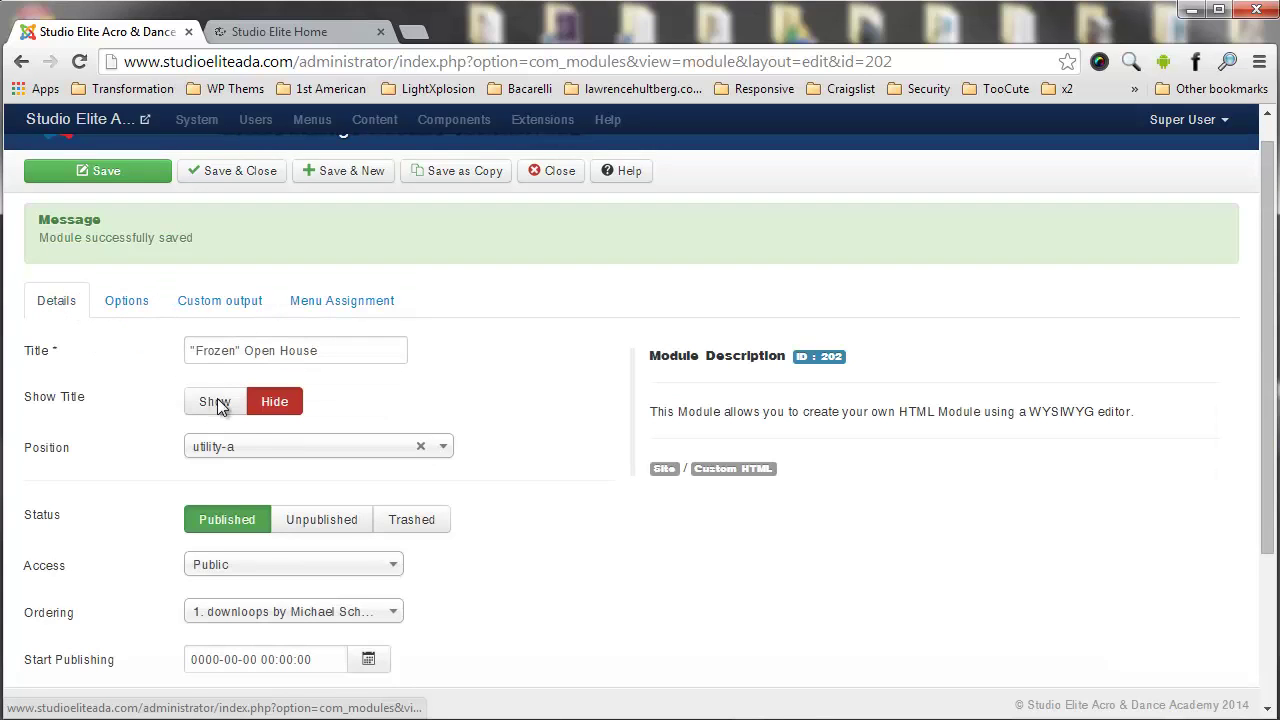
{"action": "left_click", "coordinate": [414, 30]}
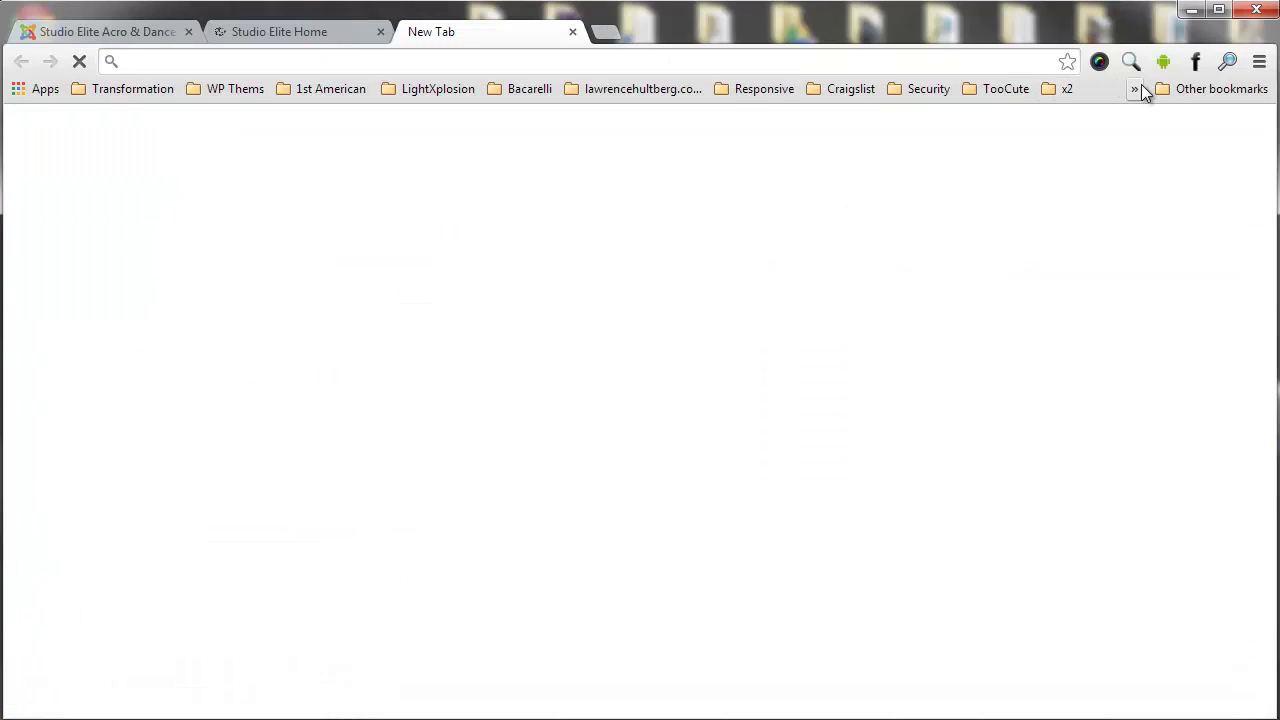
Show the bookmarks bar's overflow folder list, close it, and bring it up again.
{"action": "left_click", "coordinate": [1136, 89]}
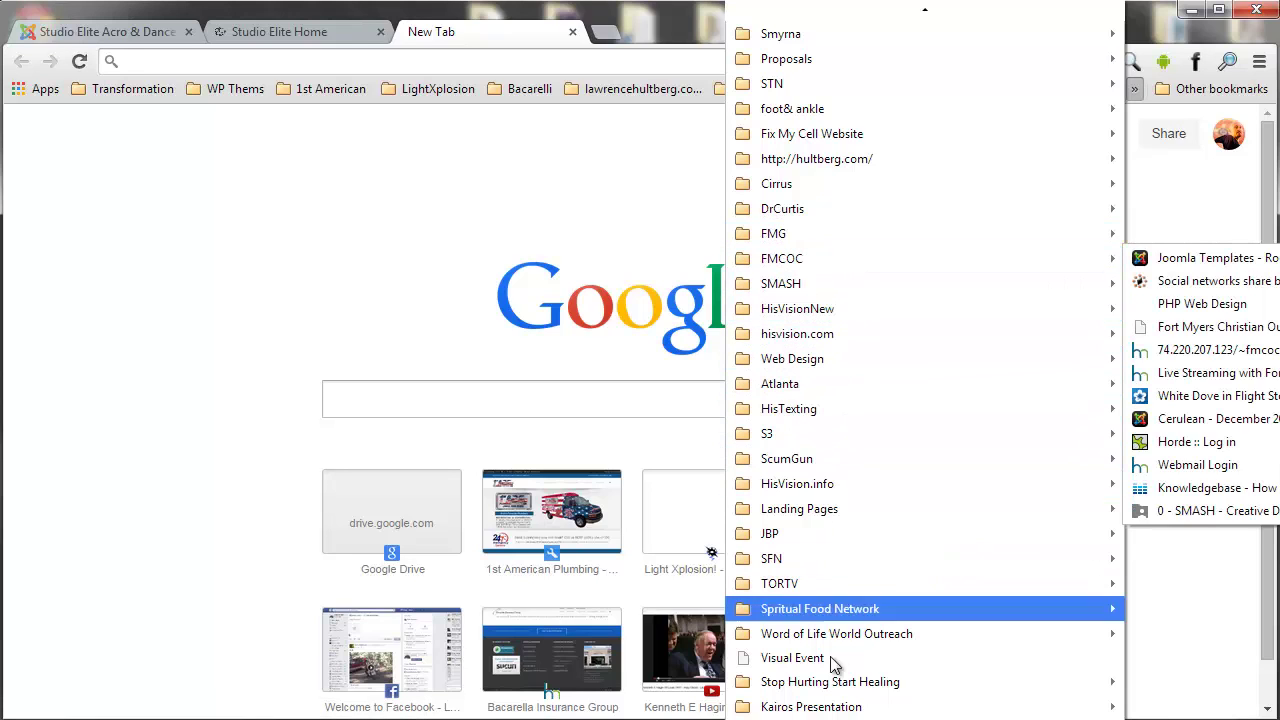
{"action": "scroll", "coordinate": [823, 655], "scroll_direction": "down", "scroll_amount": 3}
{"action": "scroll", "coordinate": [823, 652], "scroll_direction": "up", "scroll_amount": 3}
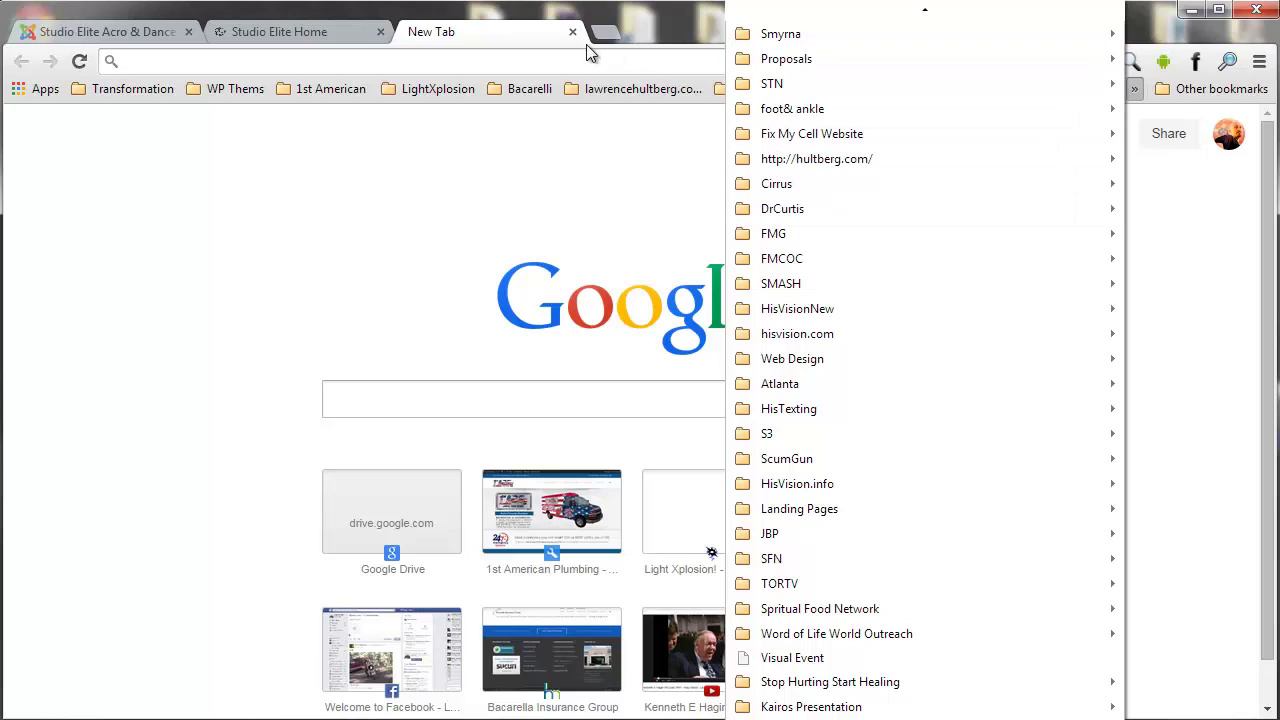
{"action": "left_click", "coordinate": [503, 27]}
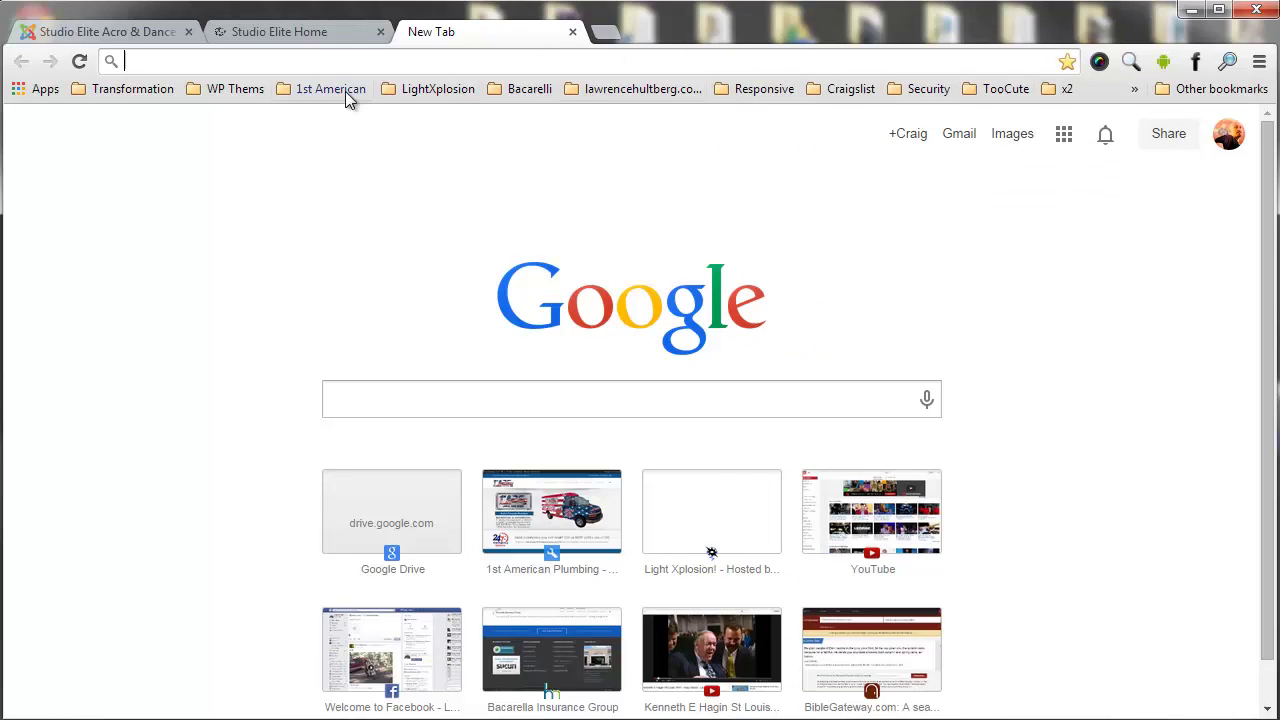
{"action": "left_click", "coordinate": [1134, 92]}
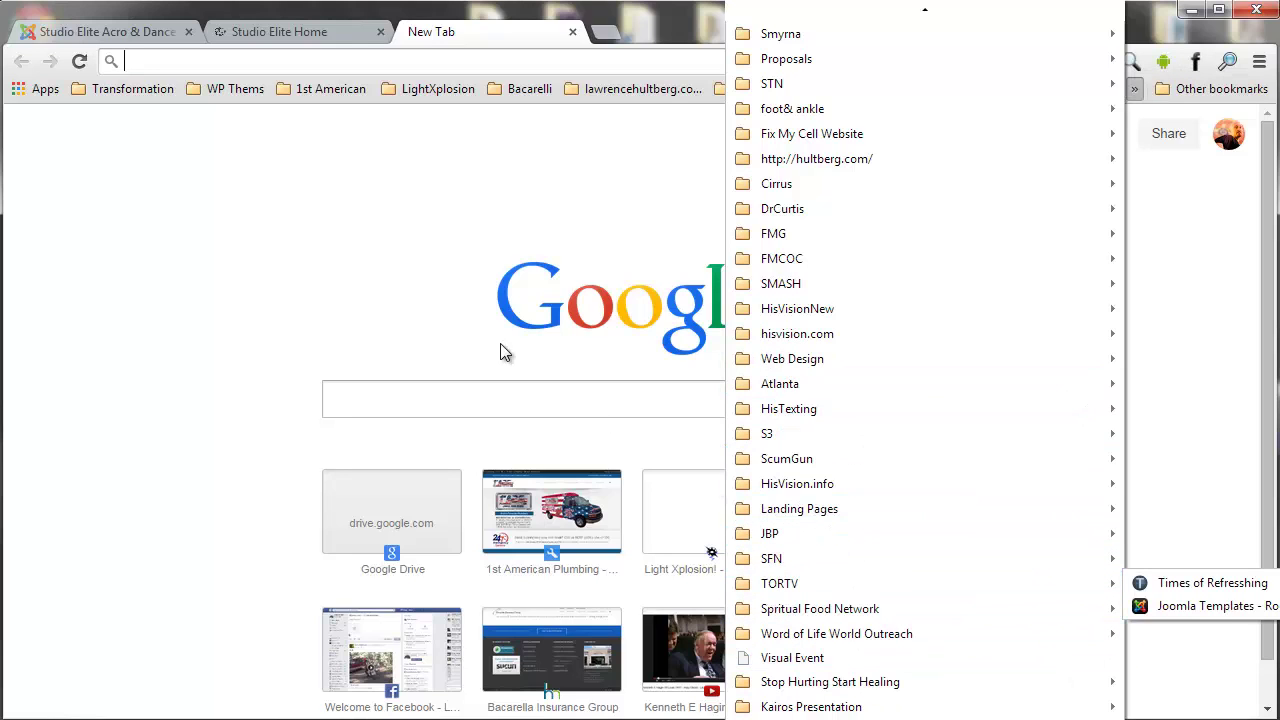
Close the blank tab and check the module's Position list, leaving it at utility-a.
{"action": "mouse_move", "coordinate": [330, 88]}
{"action": "left_click", "coordinate": [575, 34]}
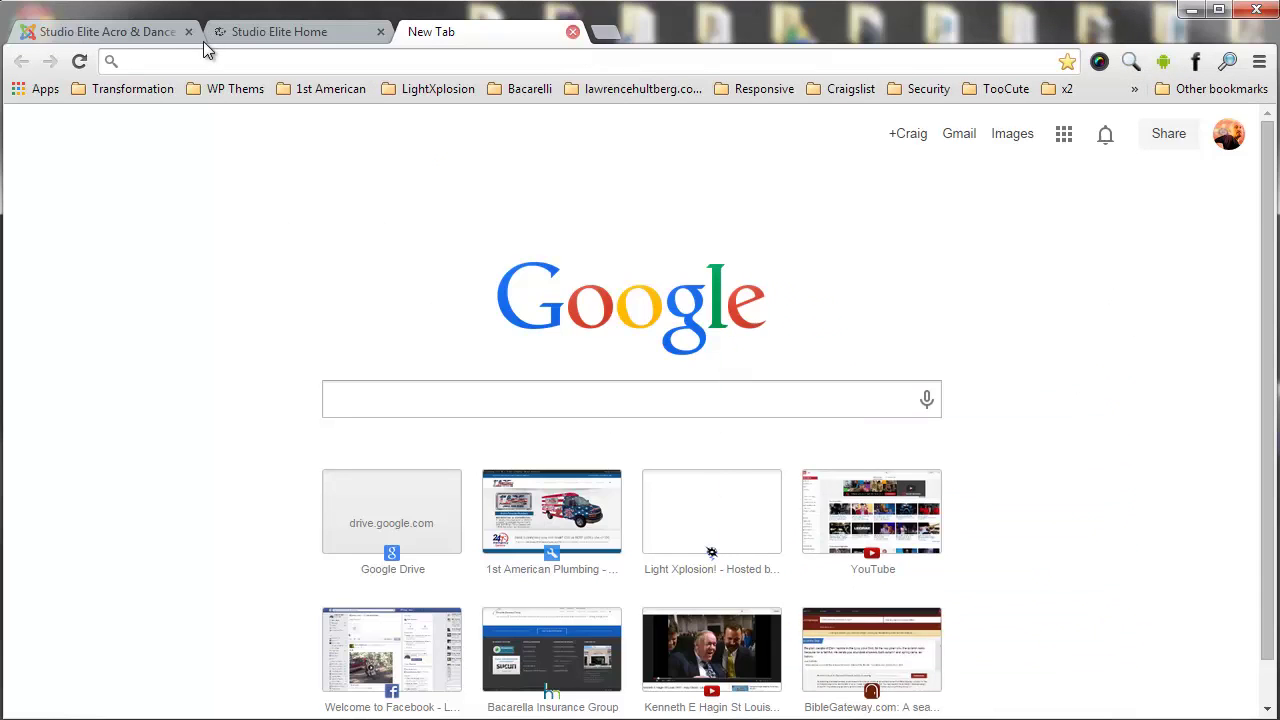
{"action": "key", "text": "ctrl+w"}
{"action": "left_click", "coordinate": [268, 456]}
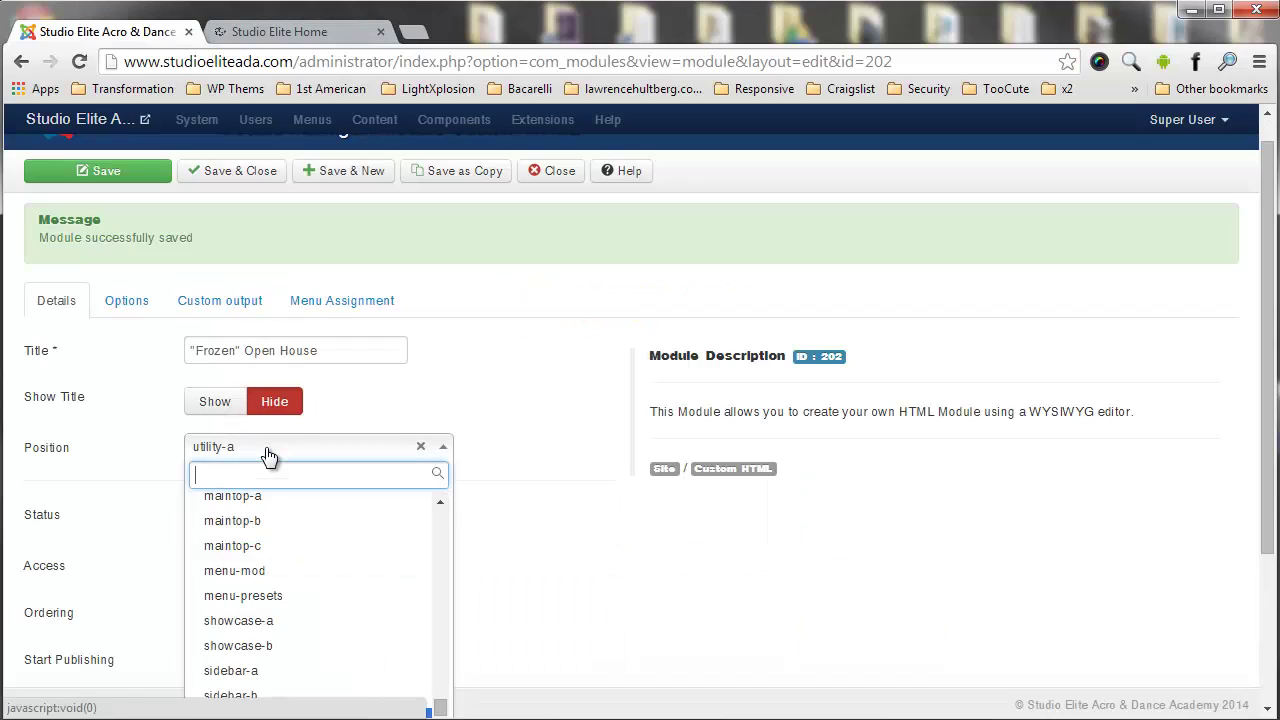
{"action": "left_click", "coordinate": [482, 460]}
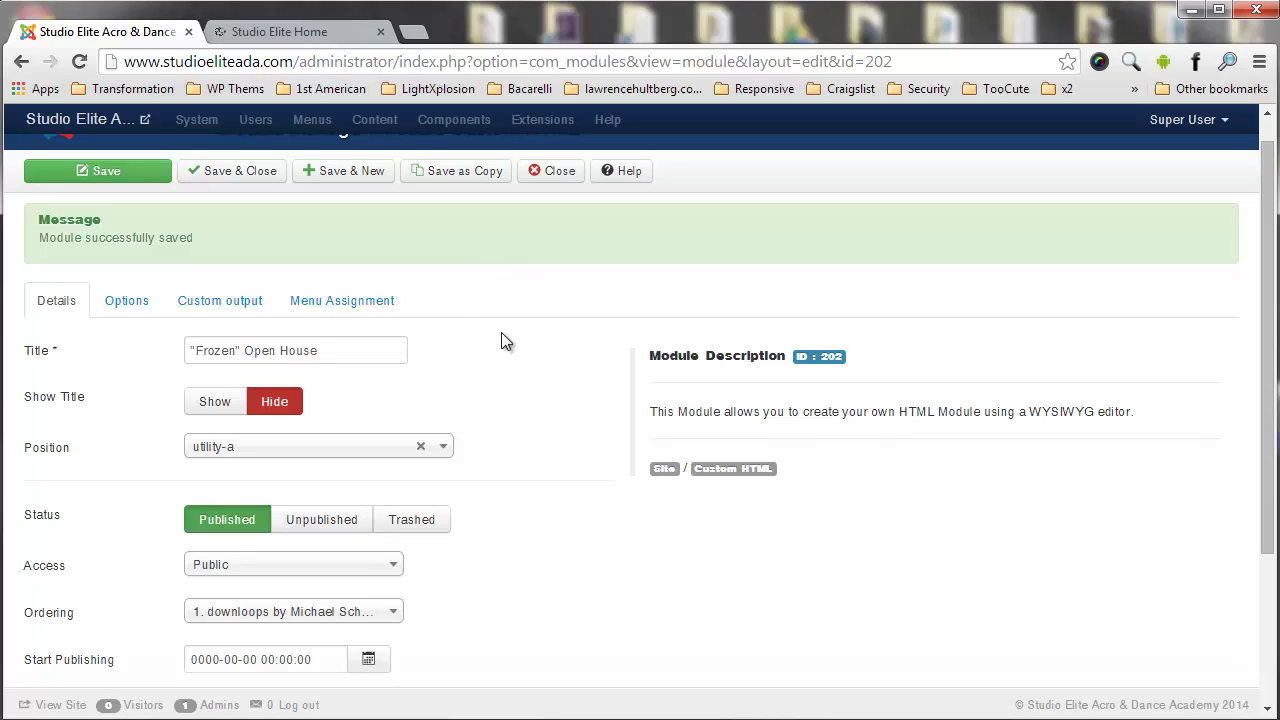
Switch to the Studio Elite homepage and review its Open House and Class Descriptions sections.
{"action": "scroll", "coordinate": [517, 314], "scroll_direction": "up", "scroll_amount": 1}
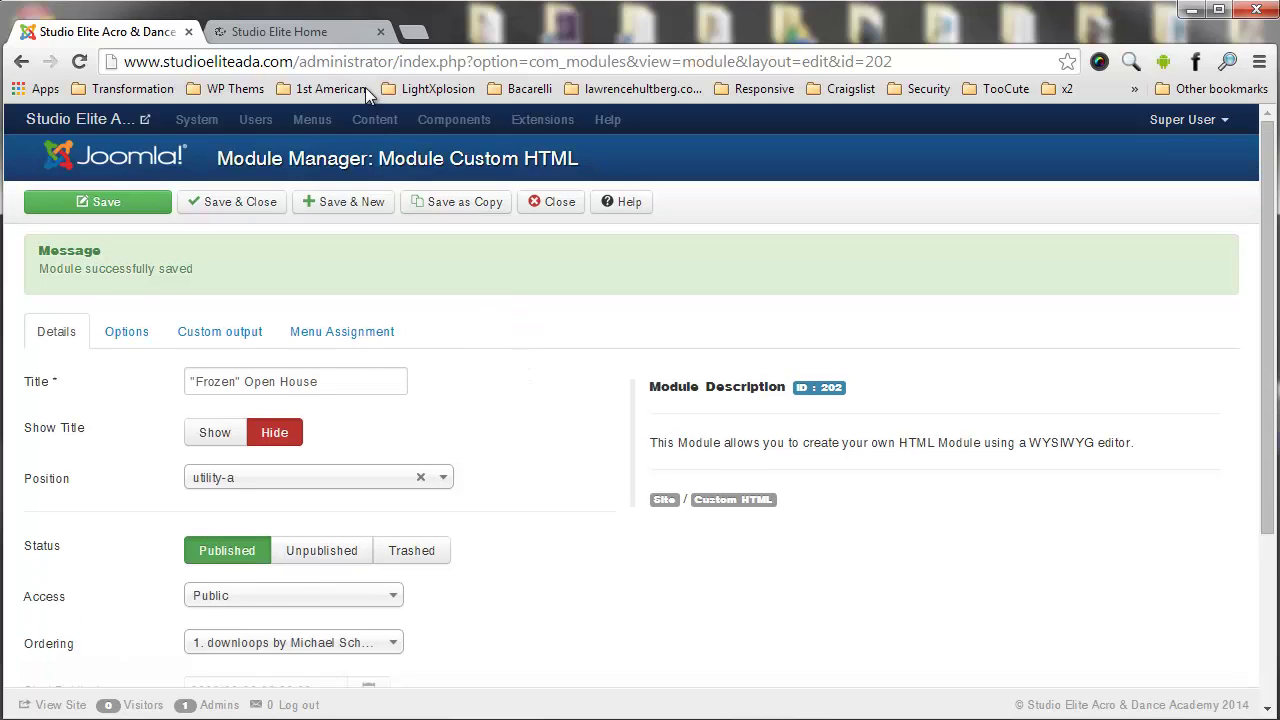
{"action": "left_click", "coordinate": [326, 33]}
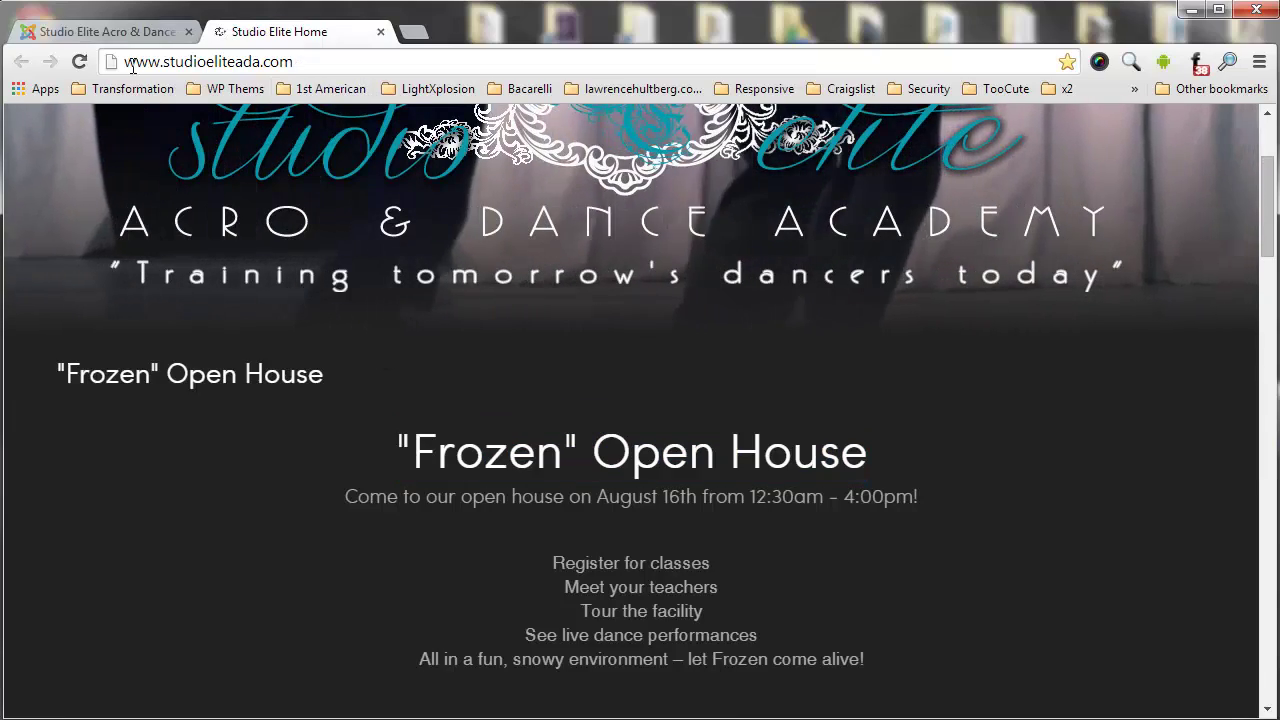
{"action": "scroll", "coordinate": [666, 520], "scroll_direction": "down", "scroll_amount": 4}
{"action": "scroll", "coordinate": [502, 249], "scroll_direction": "up", "scroll_amount": 2}
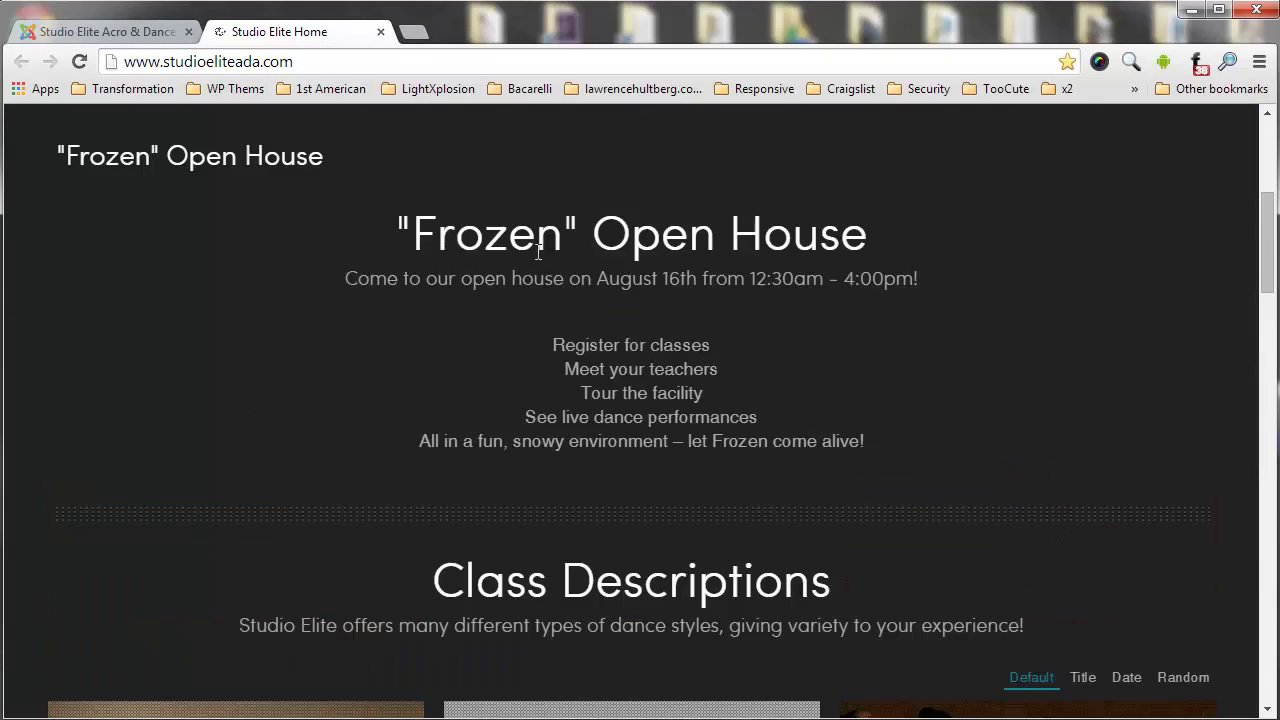
{"action": "scroll", "coordinate": [544, 248], "scroll_direction": "down", "scroll_amount": 20}
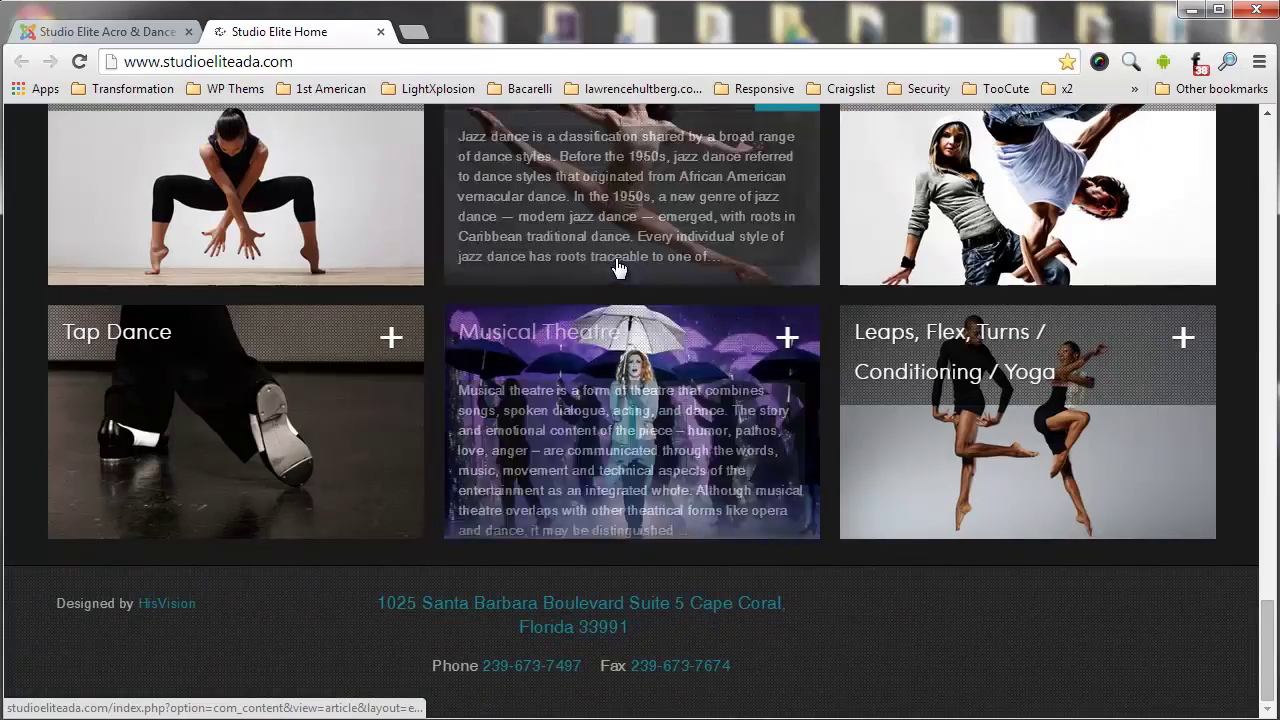
{"action": "scroll", "coordinate": [618, 265], "scroll_direction": "up", "scroll_amount": 12}
{"action": "scroll", "coordinate": [618, 265], "scroll_direction": "up", "scroll_amount": 10}
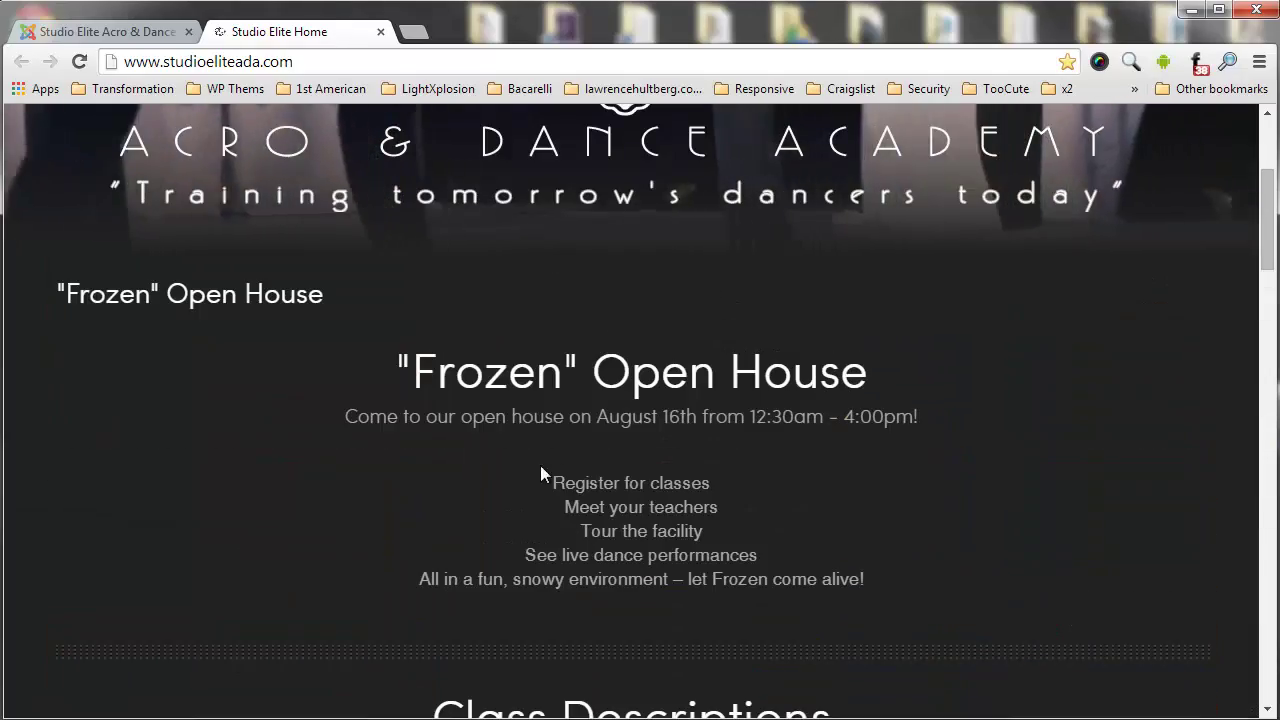
{"action": "scroll", "coordinate": [601, 406], "scroll_direction": "up", "scroll_amount": 3}
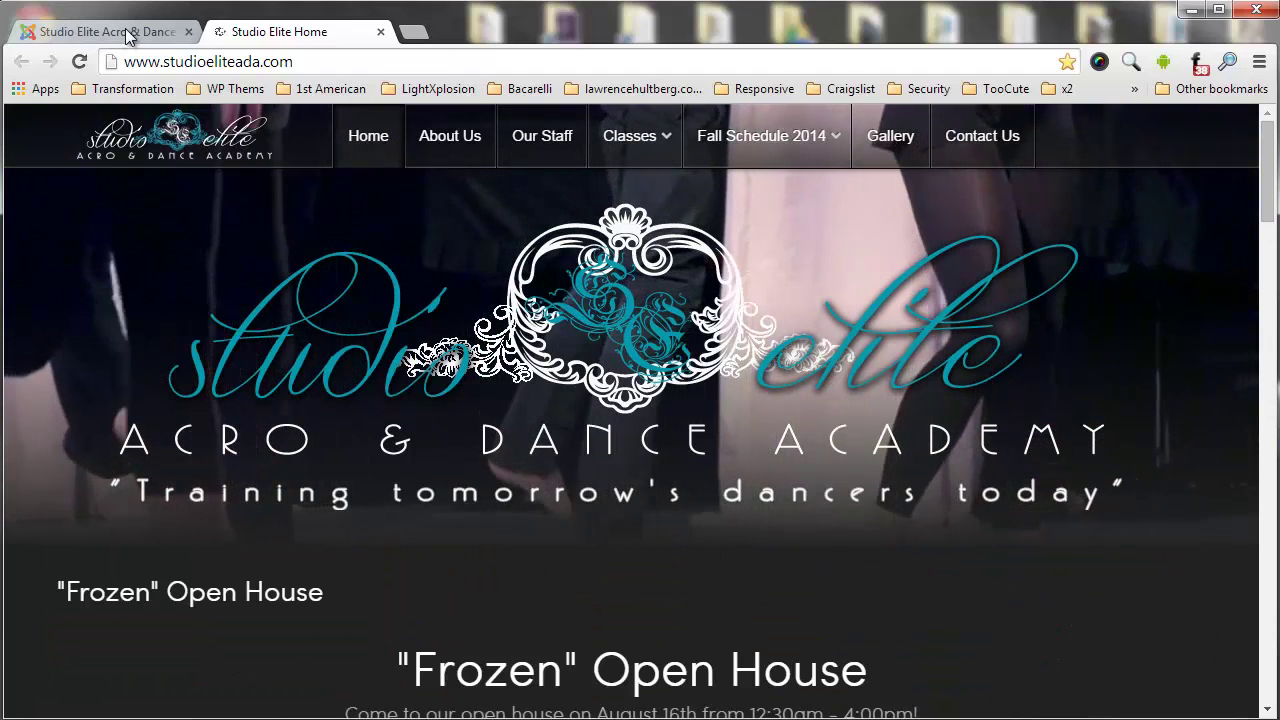
Recheck the module's Menu Assignment and its custom HTML open house date line.
{"action": "left_click", "coordinate": [110, 31]}
{"action": "left_click", "coordinate": [335, 350]}
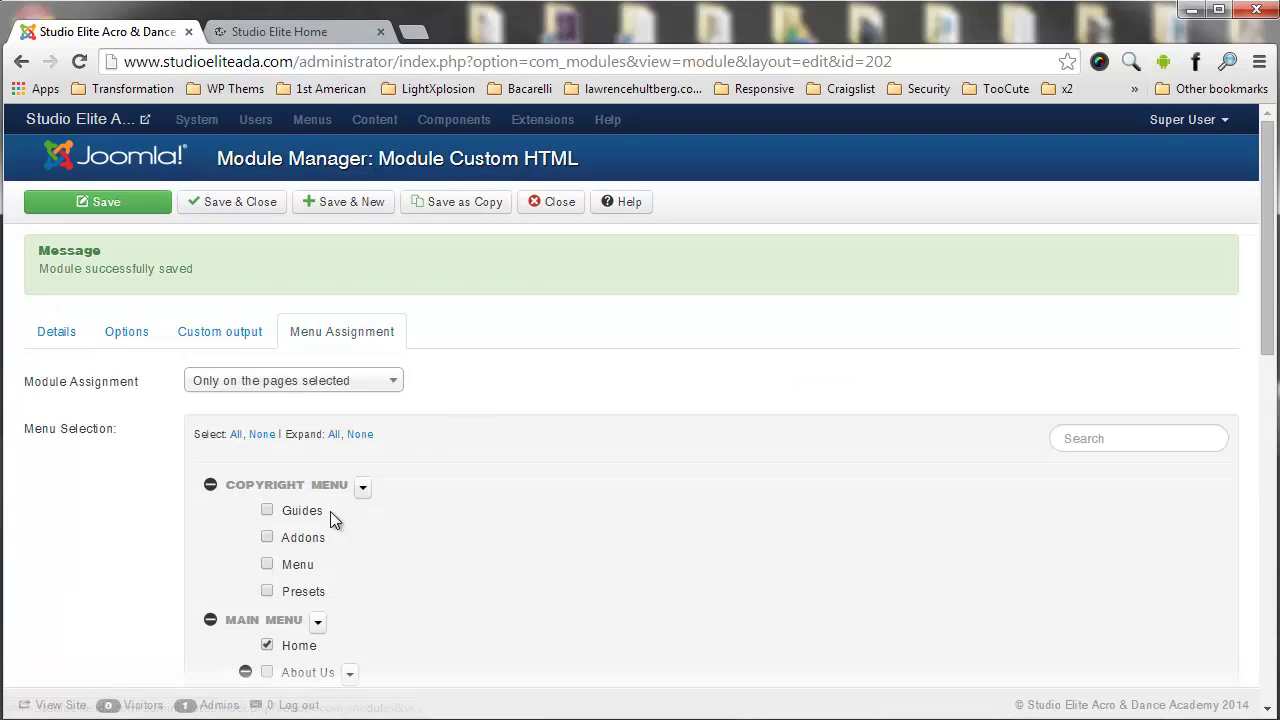
{"action": "left_click", "coordinate": [222, 347]}
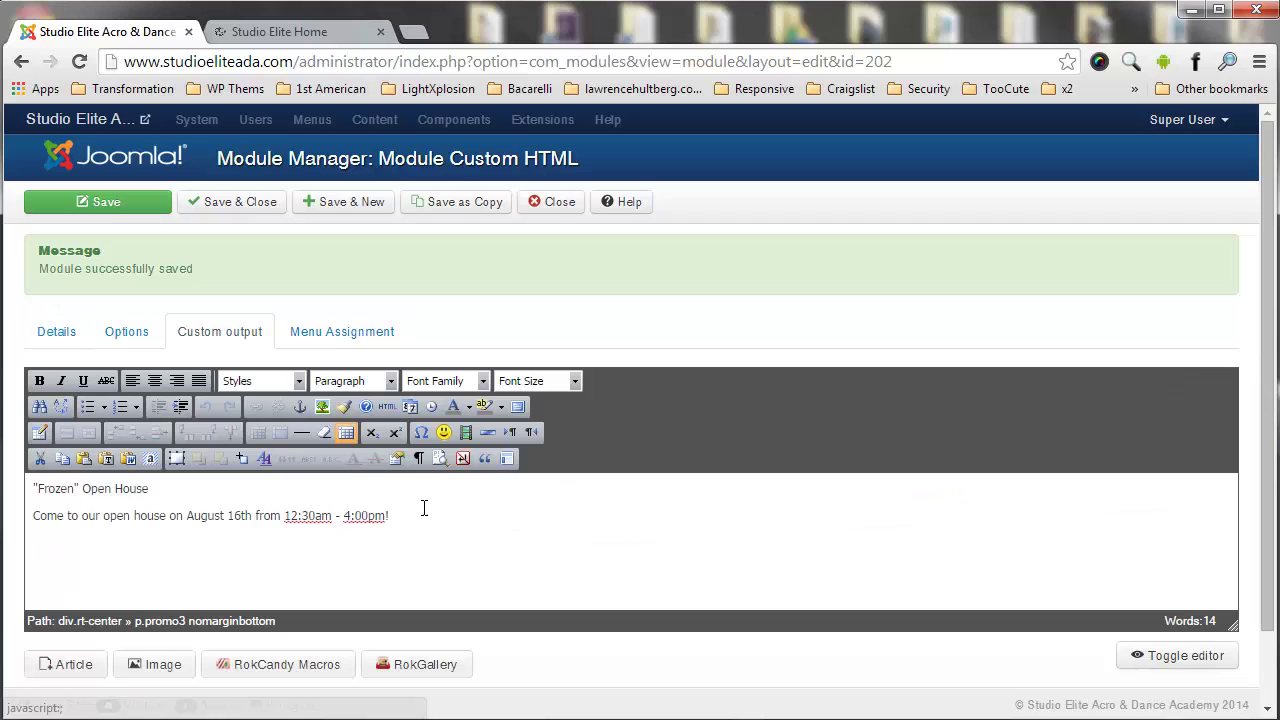
{"action": "left_click_drag", "start_coordinate": [393, 516], "coordinate": [40, 516]}
{"action": "left_click", "coordinate": [82, 516]}
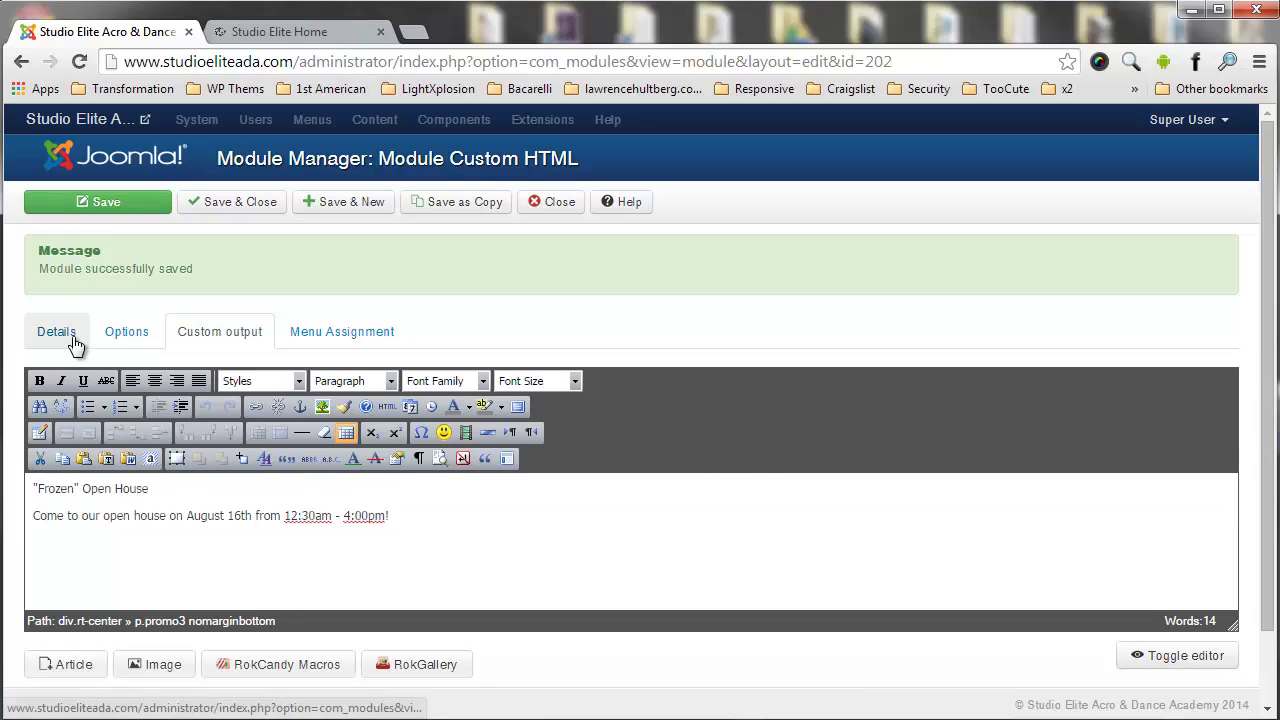
Set the 'Frozen' Open House module's Status to Unpublished, save it, and view the live site.
{"action": "left_click", "coordinate": [45, 336]}
{"action": "scroll", "coordinate": [215, 383], "scroll_direction": "down", "scroll_amount": 3}
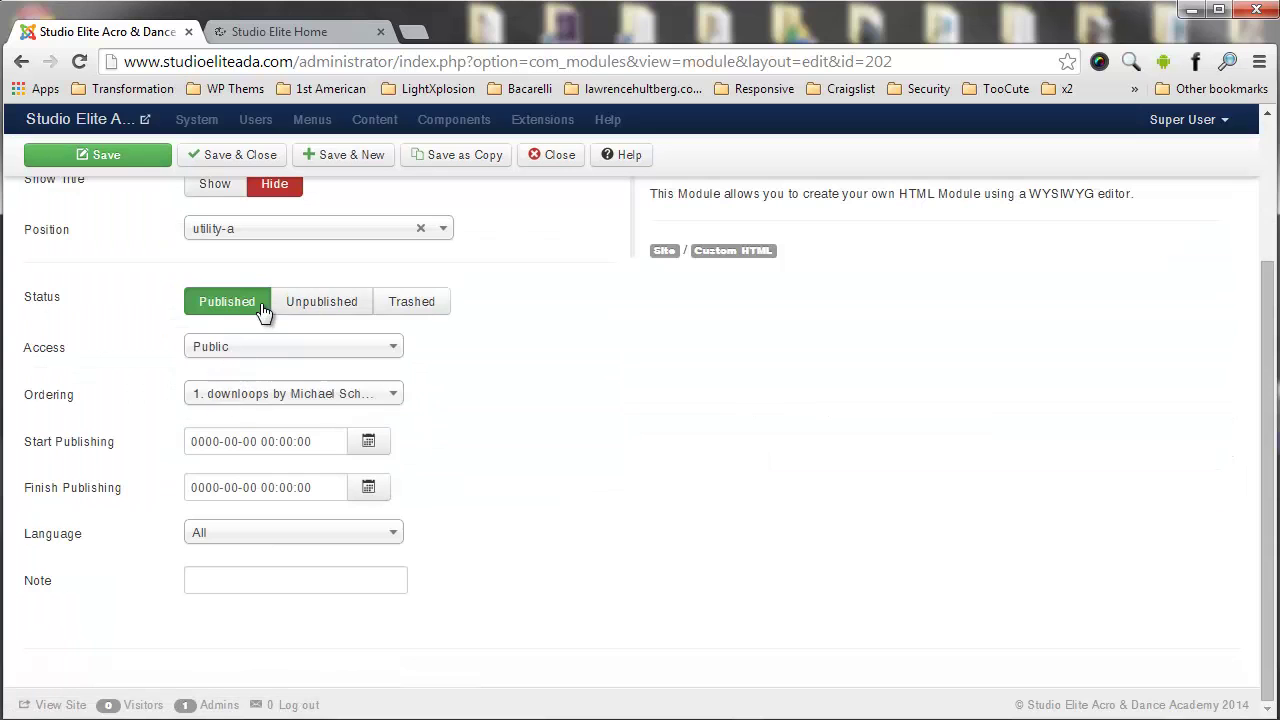
{"action": "left_click", "coordinate": [330, 305]}
{"action": "left_click", "coordinate": [28, 163]}
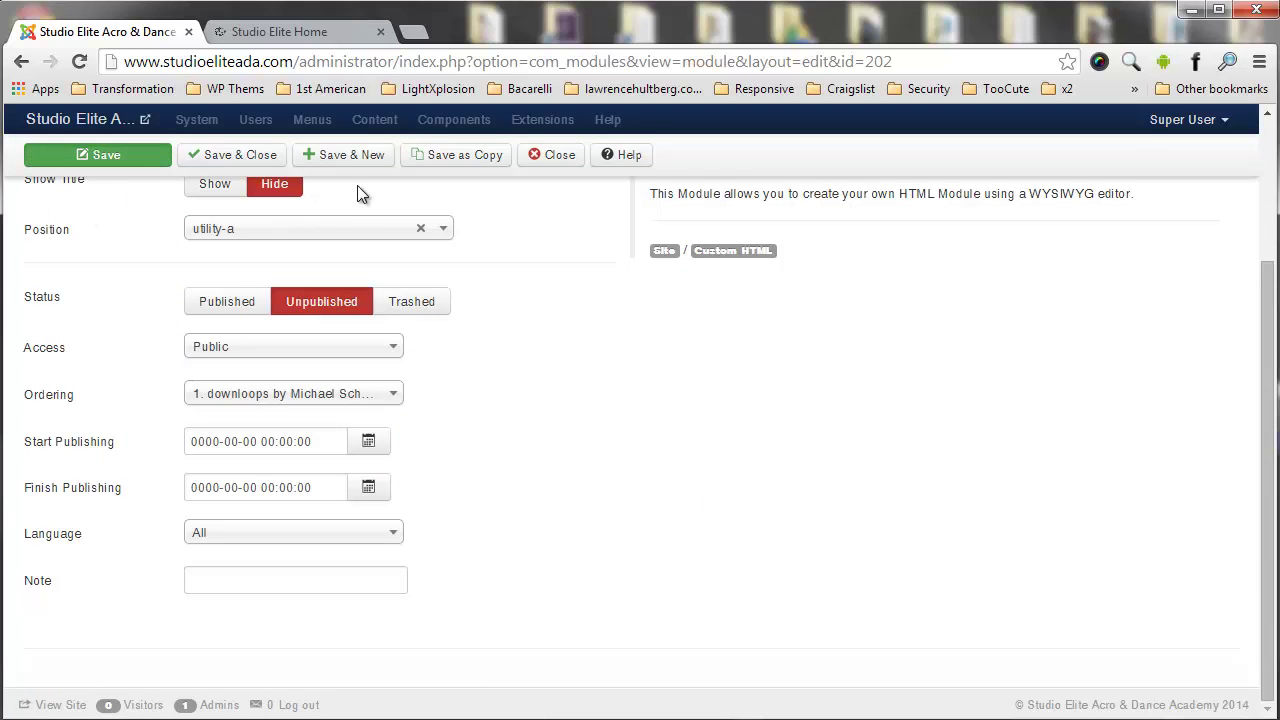
{"action": "left_click", "coordinate": [263, 34]}
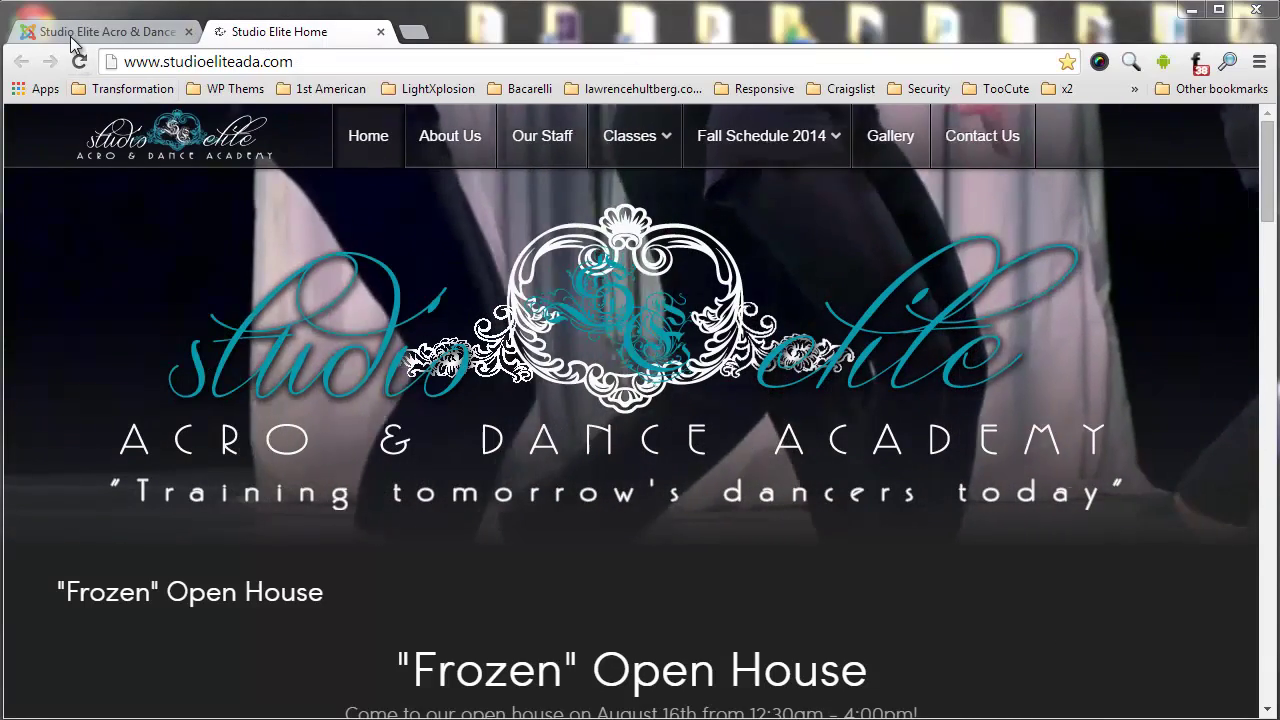
Reload the homepage: the Open House heading is gone, but the Frozen activity list remains.
{"action": "left_click", "coordinate": [79, 61]}
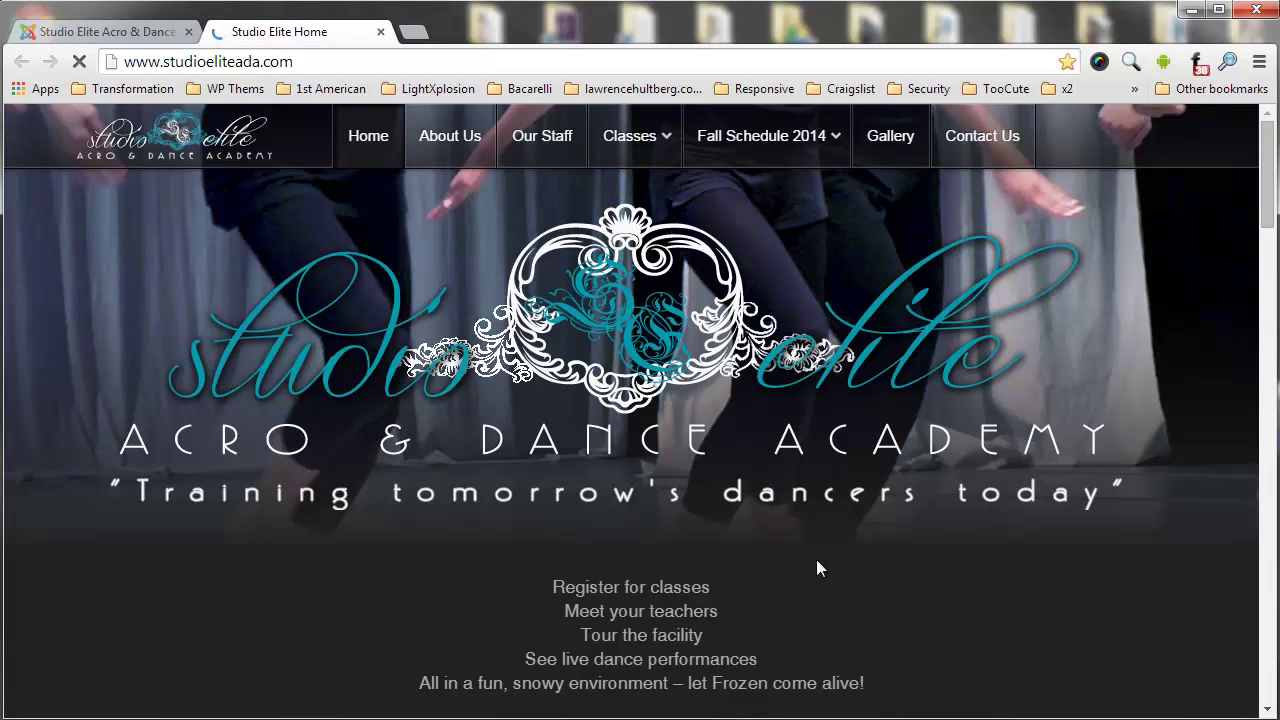
{"action": "scroll", "coordinate": [774, 517], "scroll_direction": "down", "scroll_amount": 2}
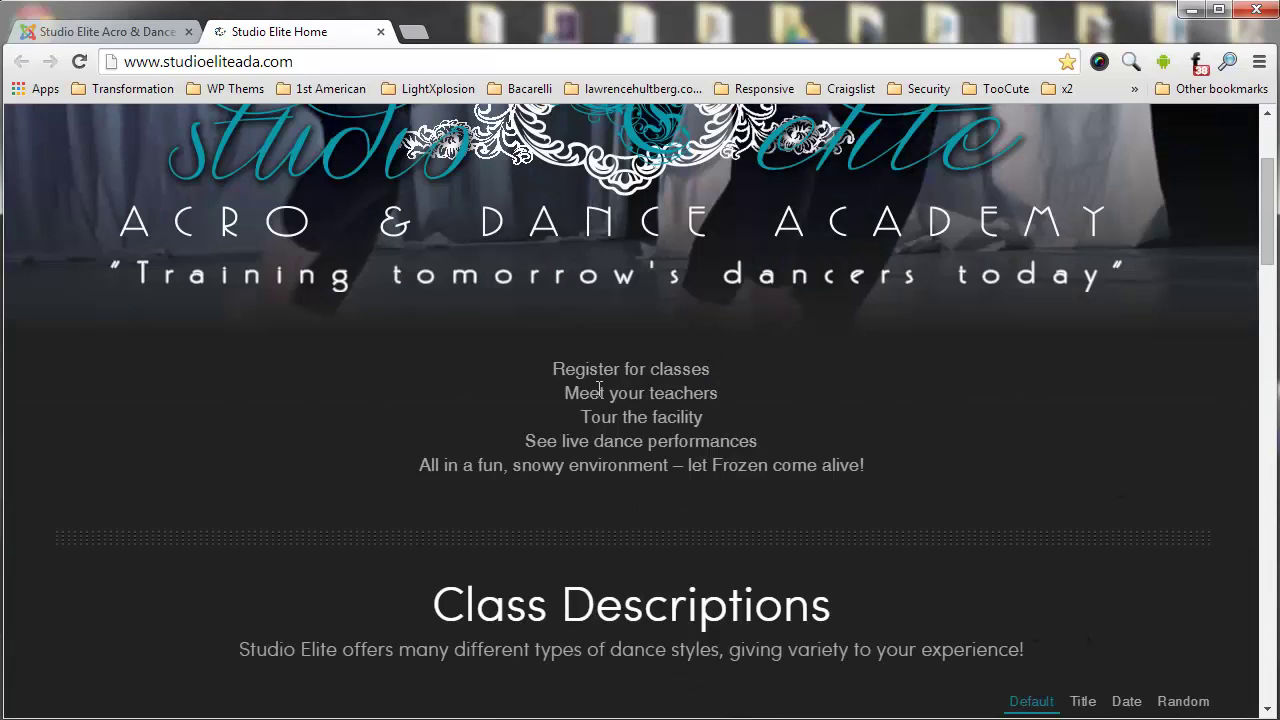
{"action": "mouse_move", "coordinate": [555, 370]}
{"action": "left_mouse_down"}
{"action": "mouse_move", "coordinate": [876, 485]}
{"action": "mouse_move", "coordinate": [708, 465]}
{"action": "mouse_move", "coordinate": [540, 365]}
{"action": "left_mouse_up"}
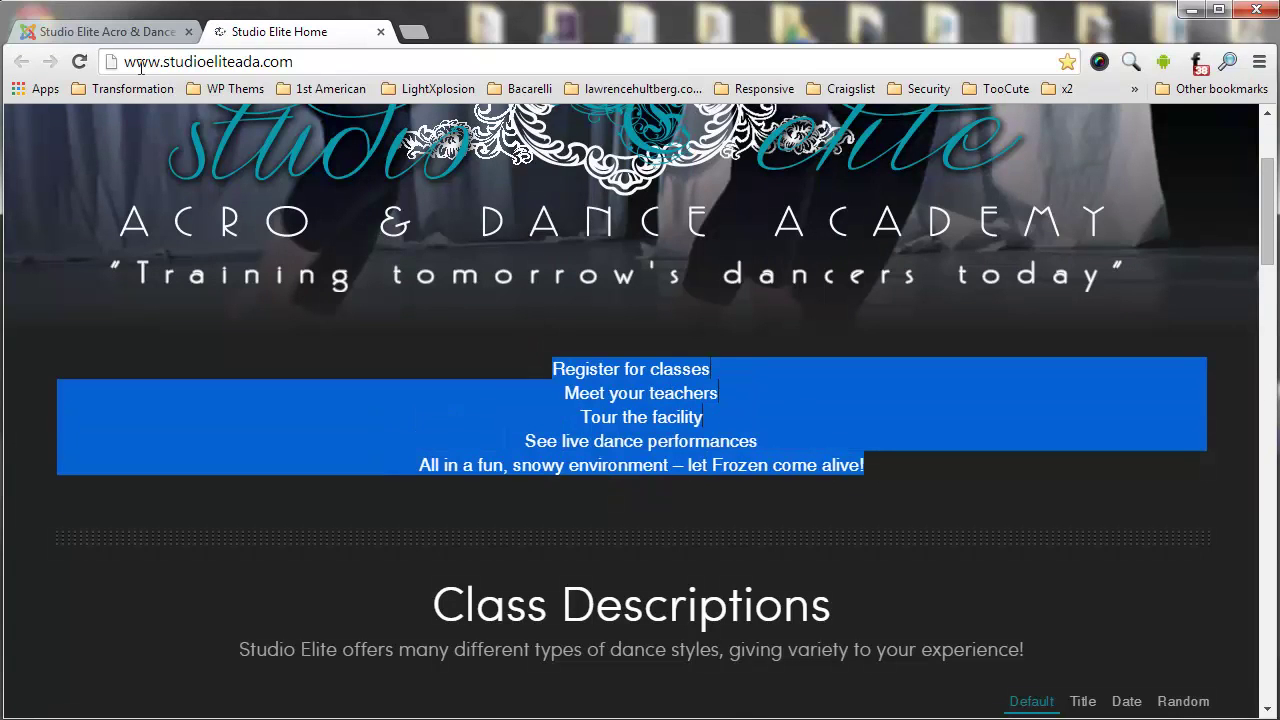
{"action": "left_click", "coordinate": [109, 31]}
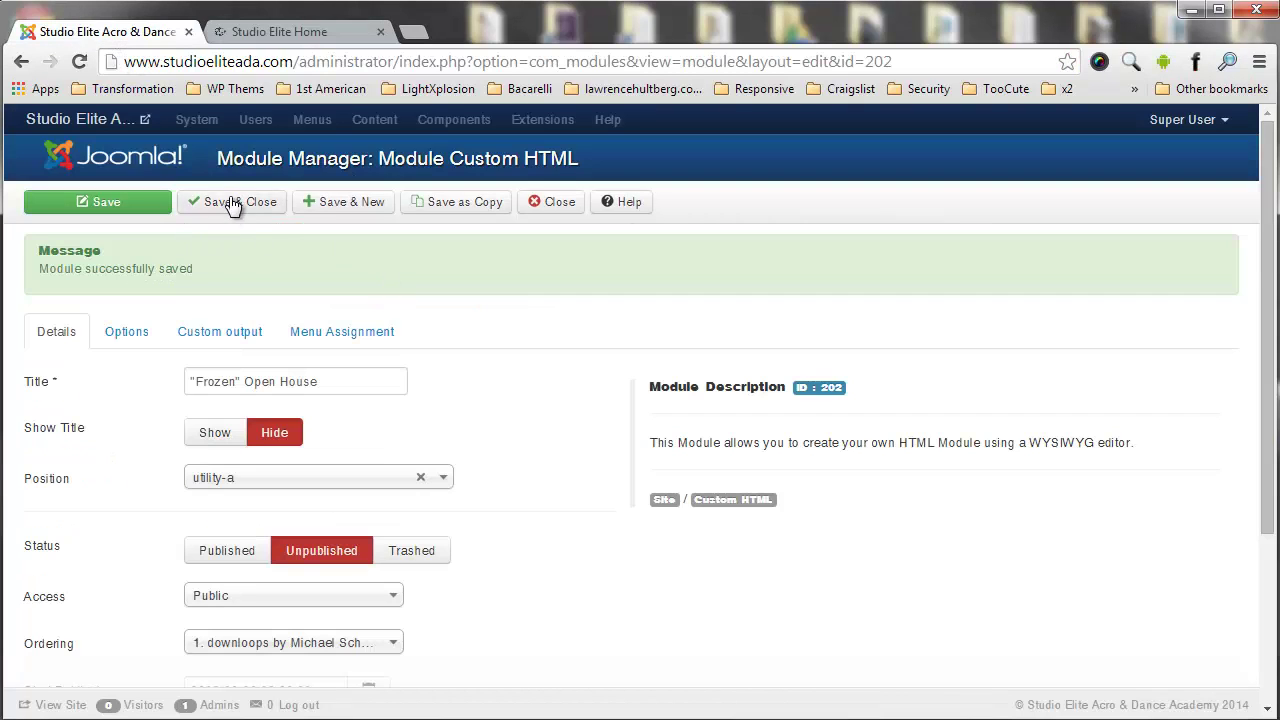
Save & Close the 'Frozen' Open House module to return to Module Manager: Modules.
{"action": "left_click", "coordinate": [232, 204]}
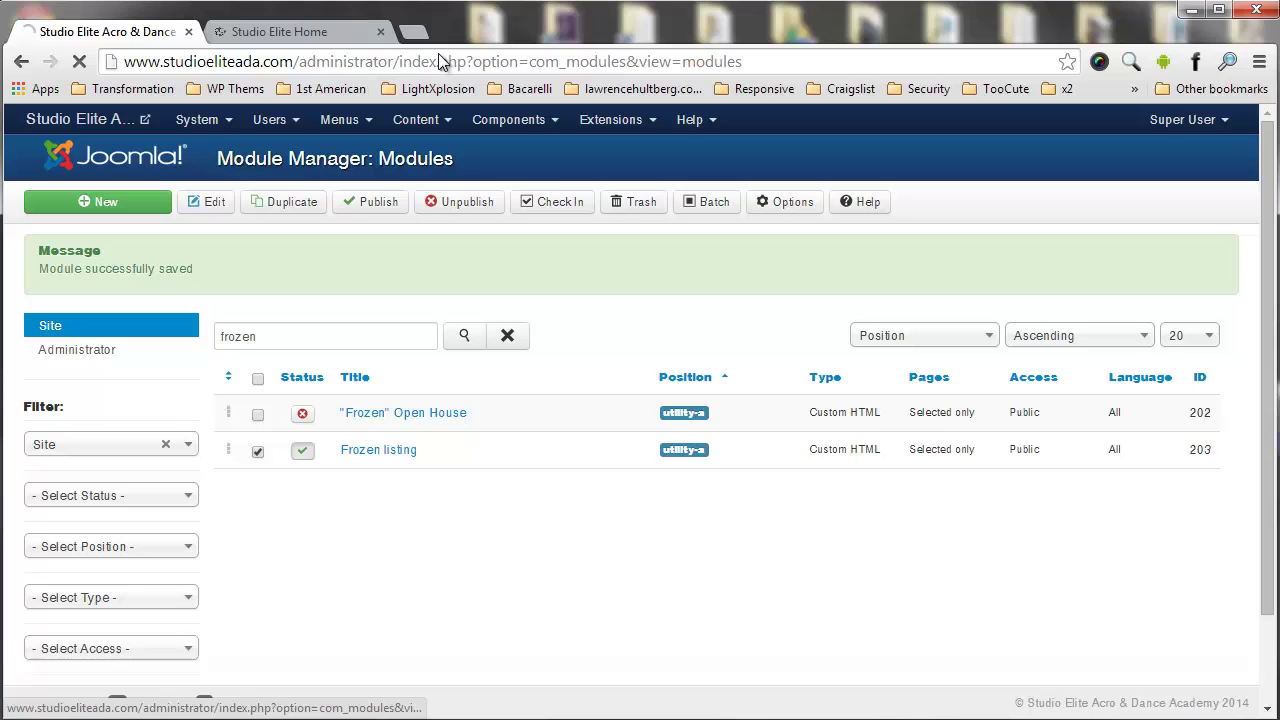
Reload the Studio Elite homepage and confirm it goes straight to Class Descriptions, without Frozen content.
{"action": "left_click", "coordinate": [305, 31]}
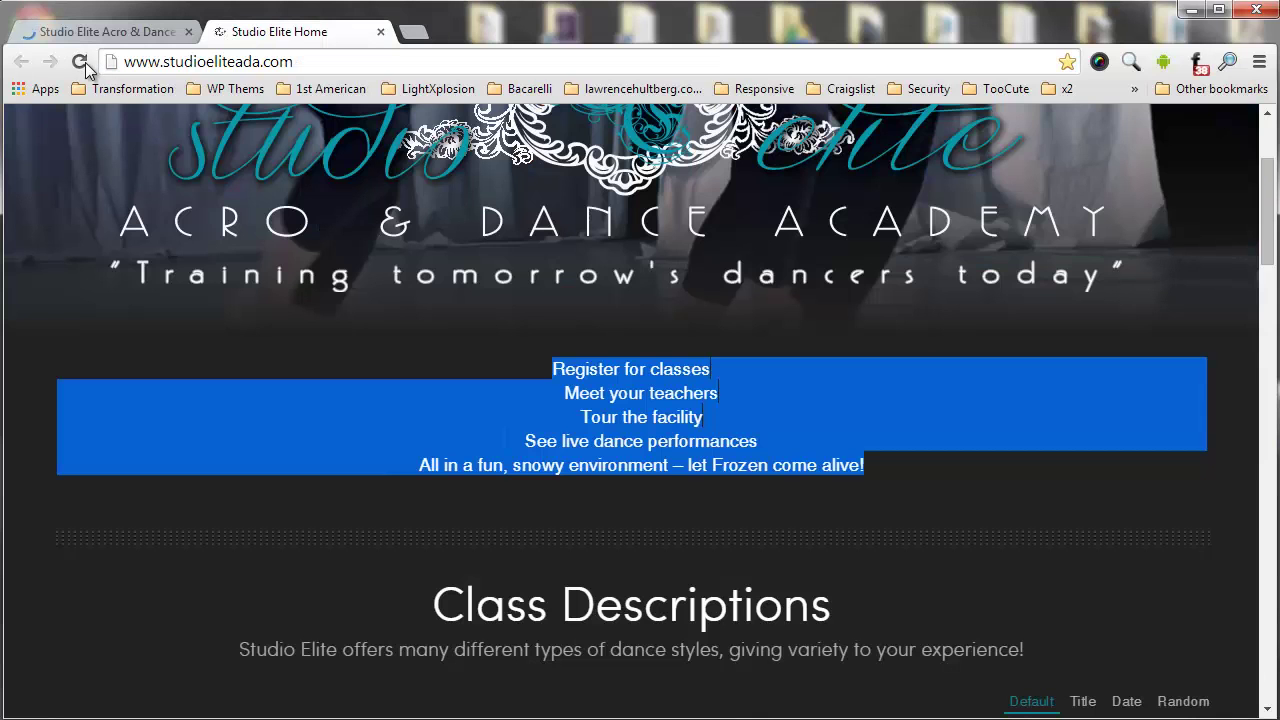
{"action": "left_click", "coordinate": [79, 63]}
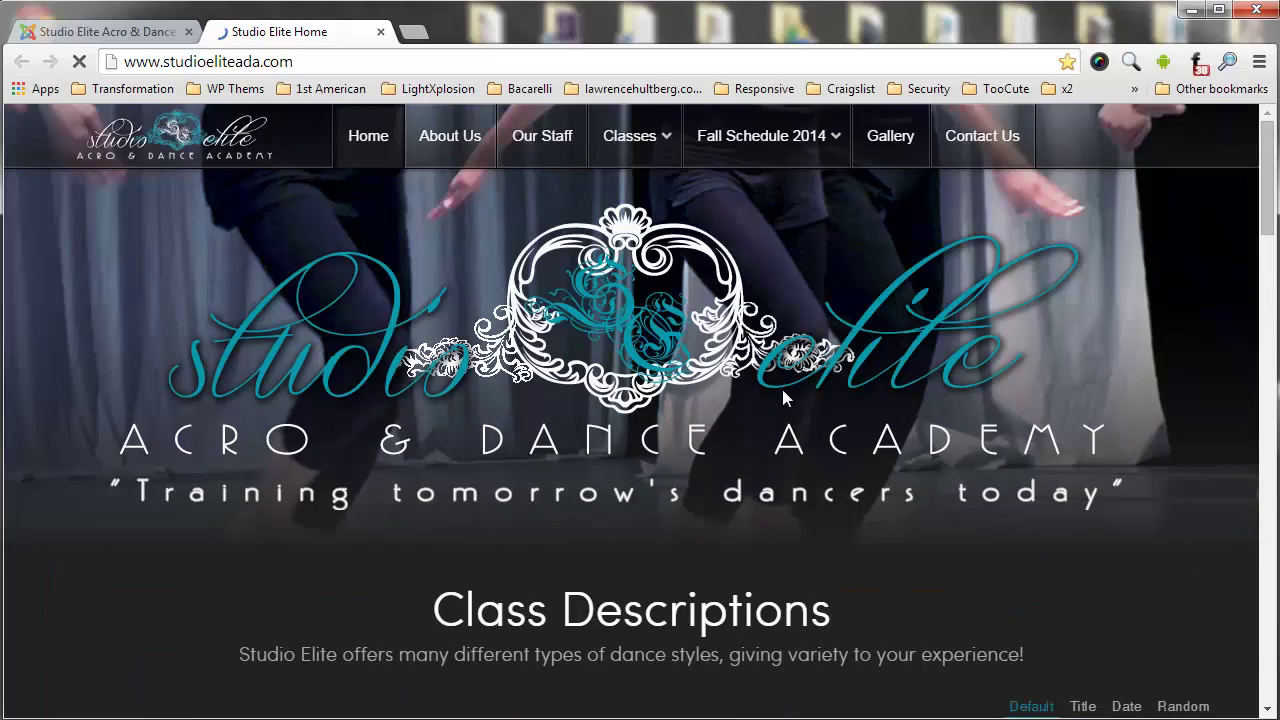
{"action": "scroll", "coordinate": [785, 397], "scroll_direction": "down", "scroll_amount": 10}
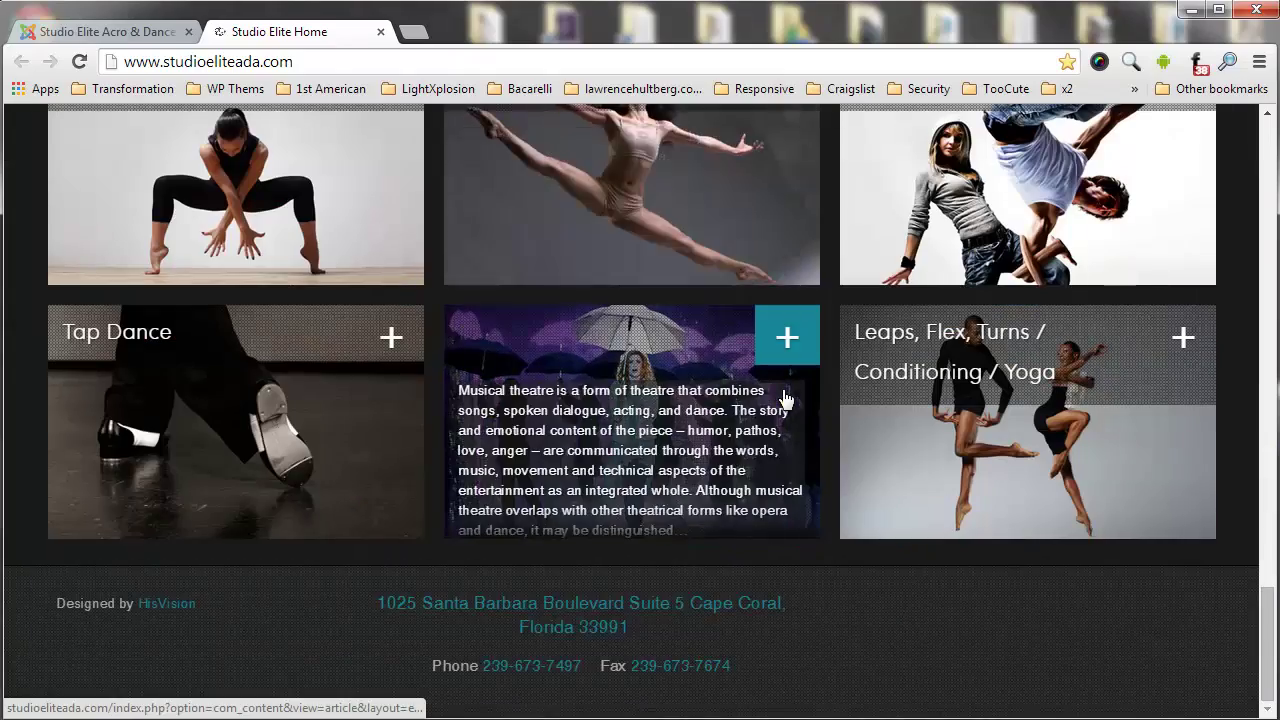
{"action": "scroll", "coordinate": [780, 390], "scroll_direction": "up", "scroll_amount": 2}
{"action": "scroll", "coordinate": [771, 370], "scroll_direction": "up", "scroll_amount": 6}
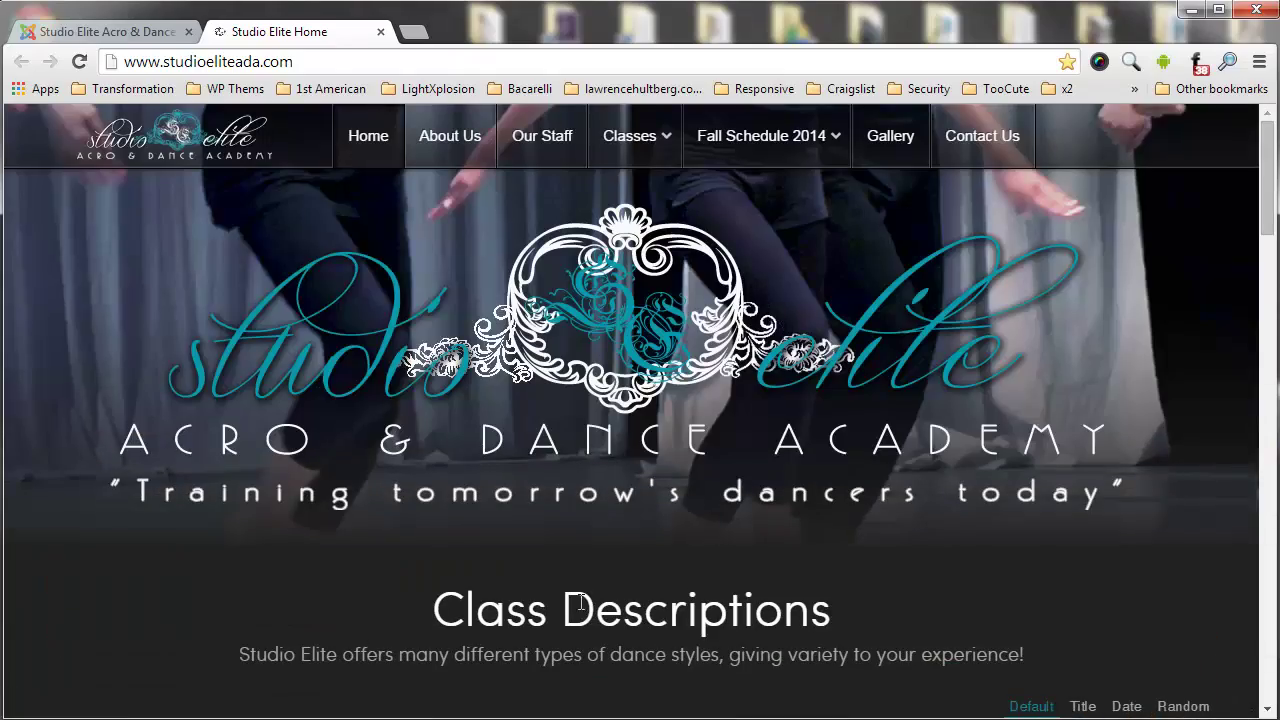
{"action": "scroll", "coordinate": [458, 453], "scroll_direction": "down", "scroll_amount": 4}
{"action": "scroll", "coordinate": [614, 429], "scroll_direction": "up", "scroll_amount": 4}
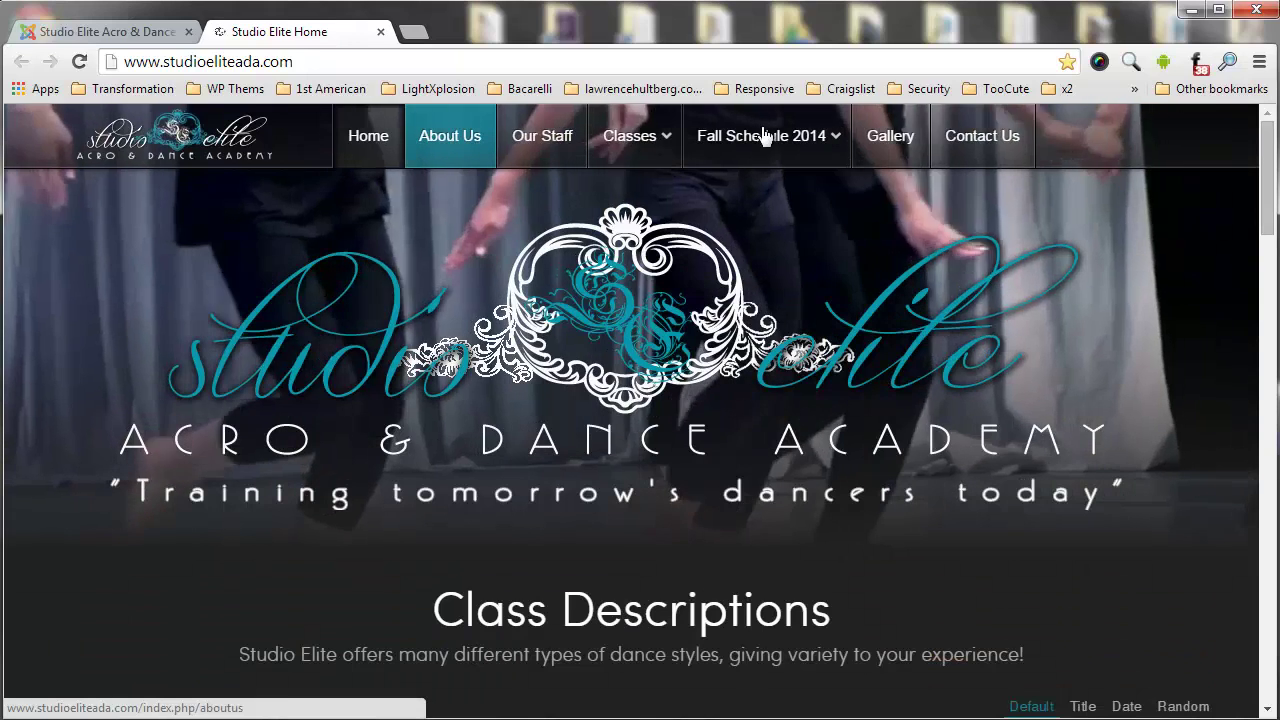
Confirm in Module Manager that 'Frozen' Open House (202) and Frozen listing (203) are both unpublished.
{"action": "left_click", "coordinate": [100, 26]}
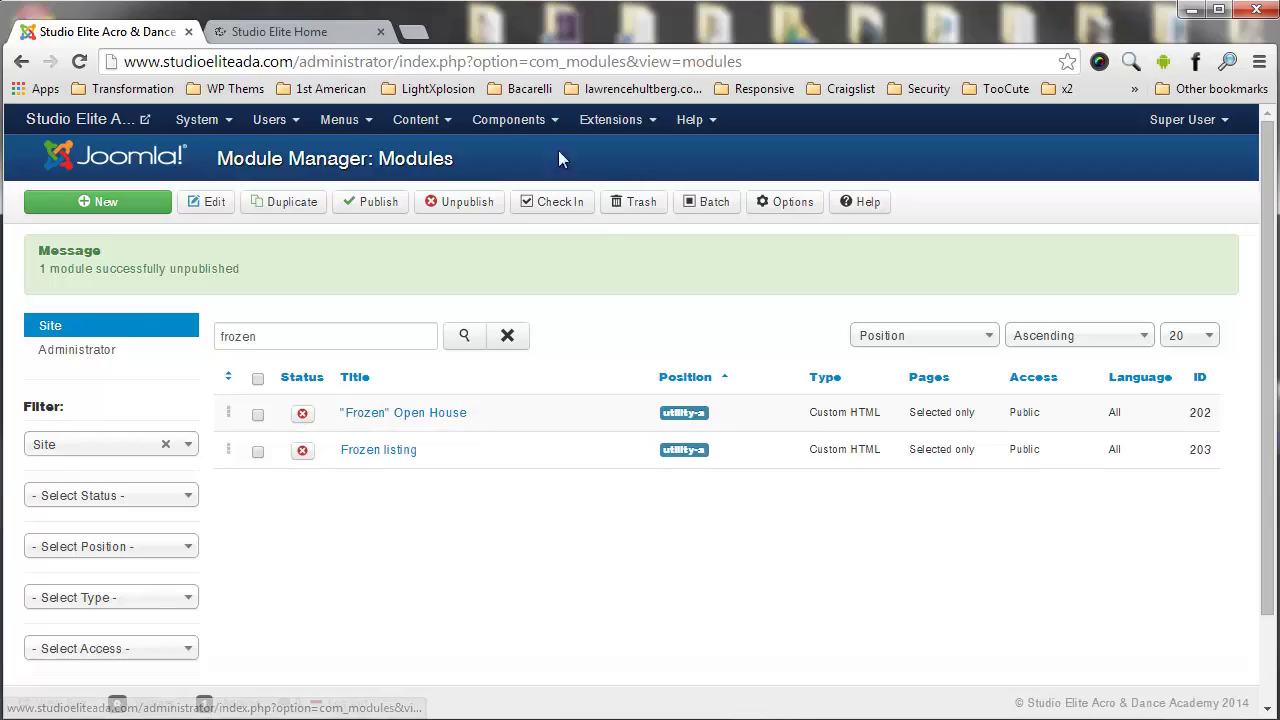
{"action": "left_click", "coordinate": [280, 31]}
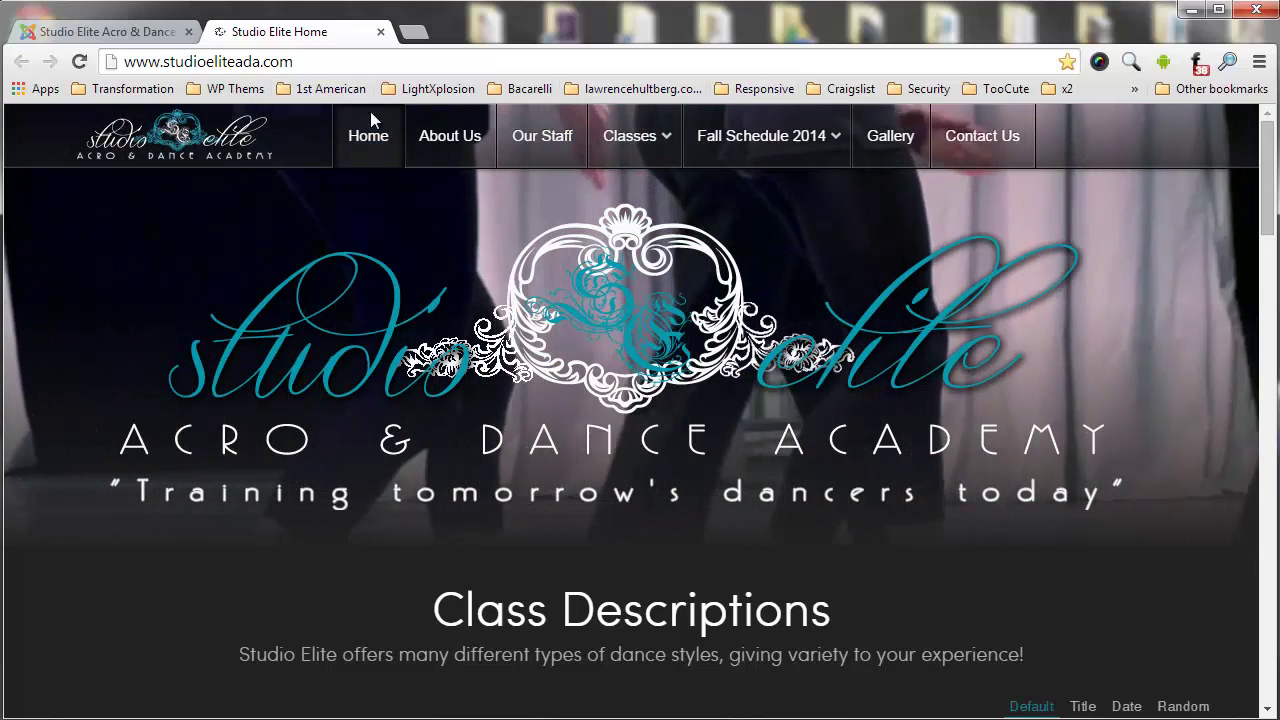
{"action": "left_click", "coordinate": [146, 33]}
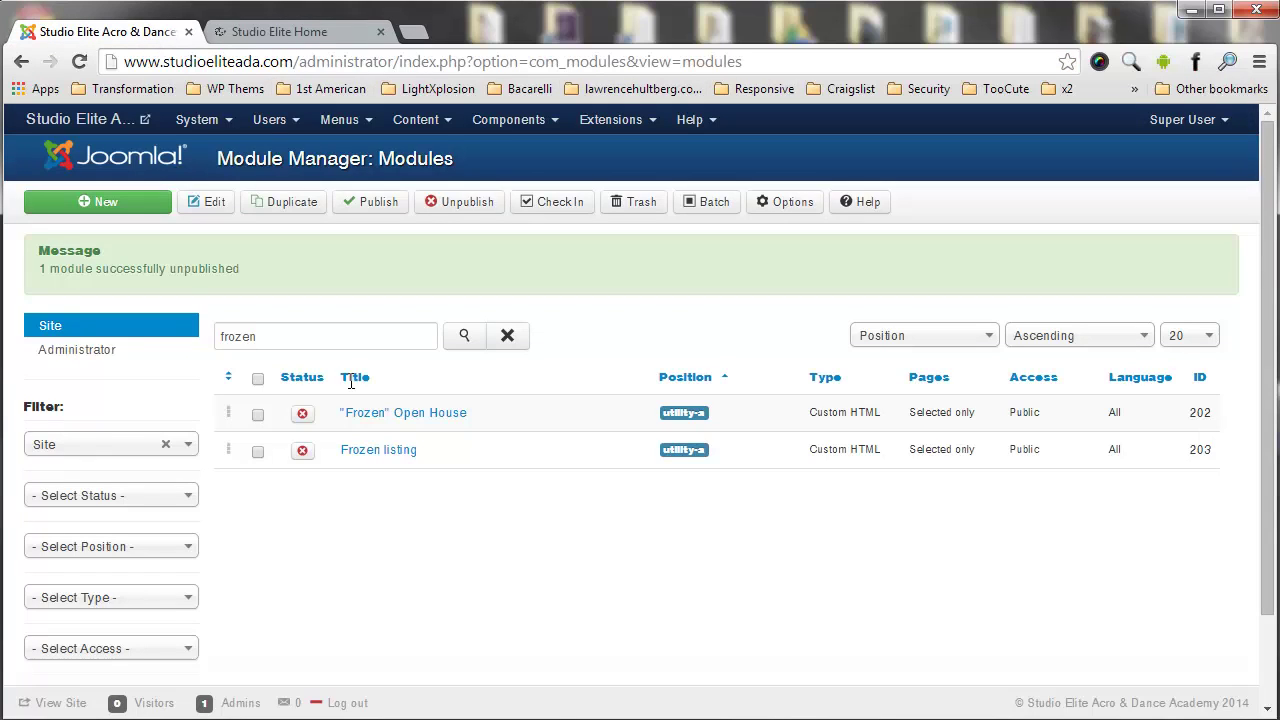